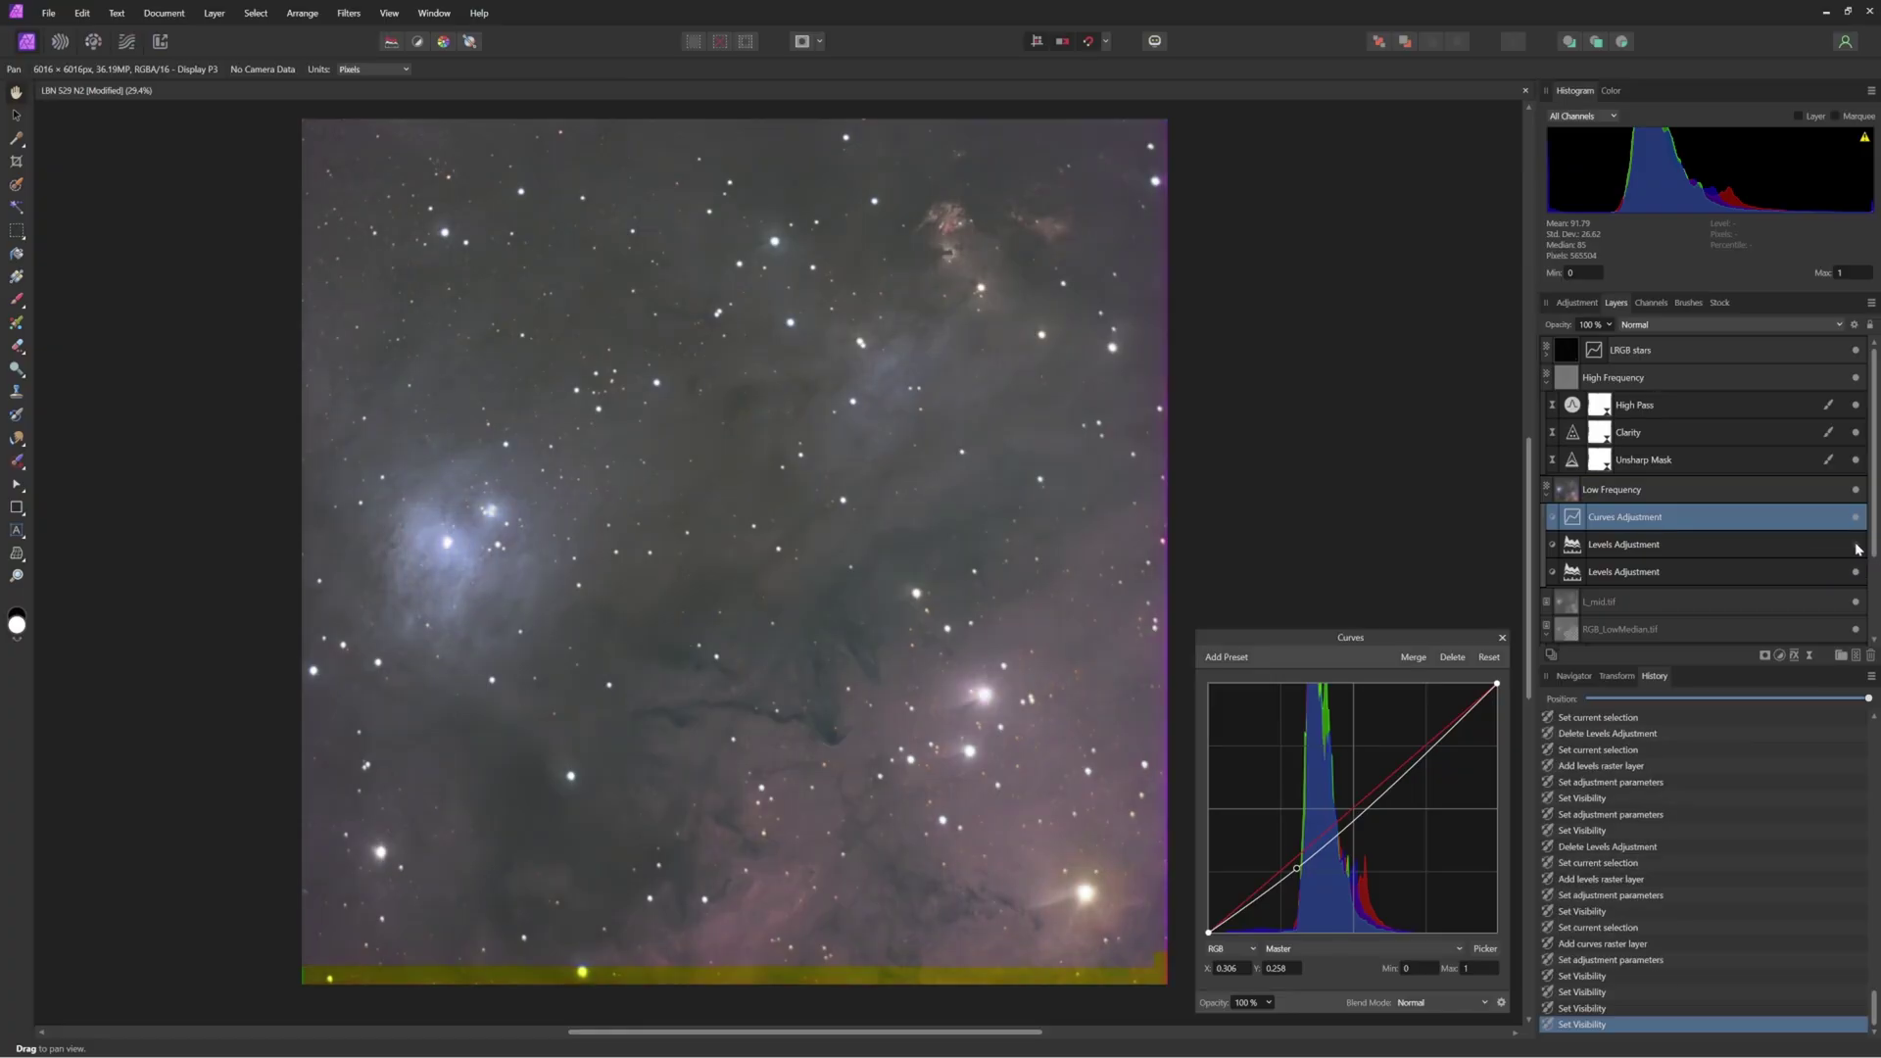
Step: Set the Levels adjustment's Red channel to a 1% black level and 99% white level, then close it
click(1858, 520)
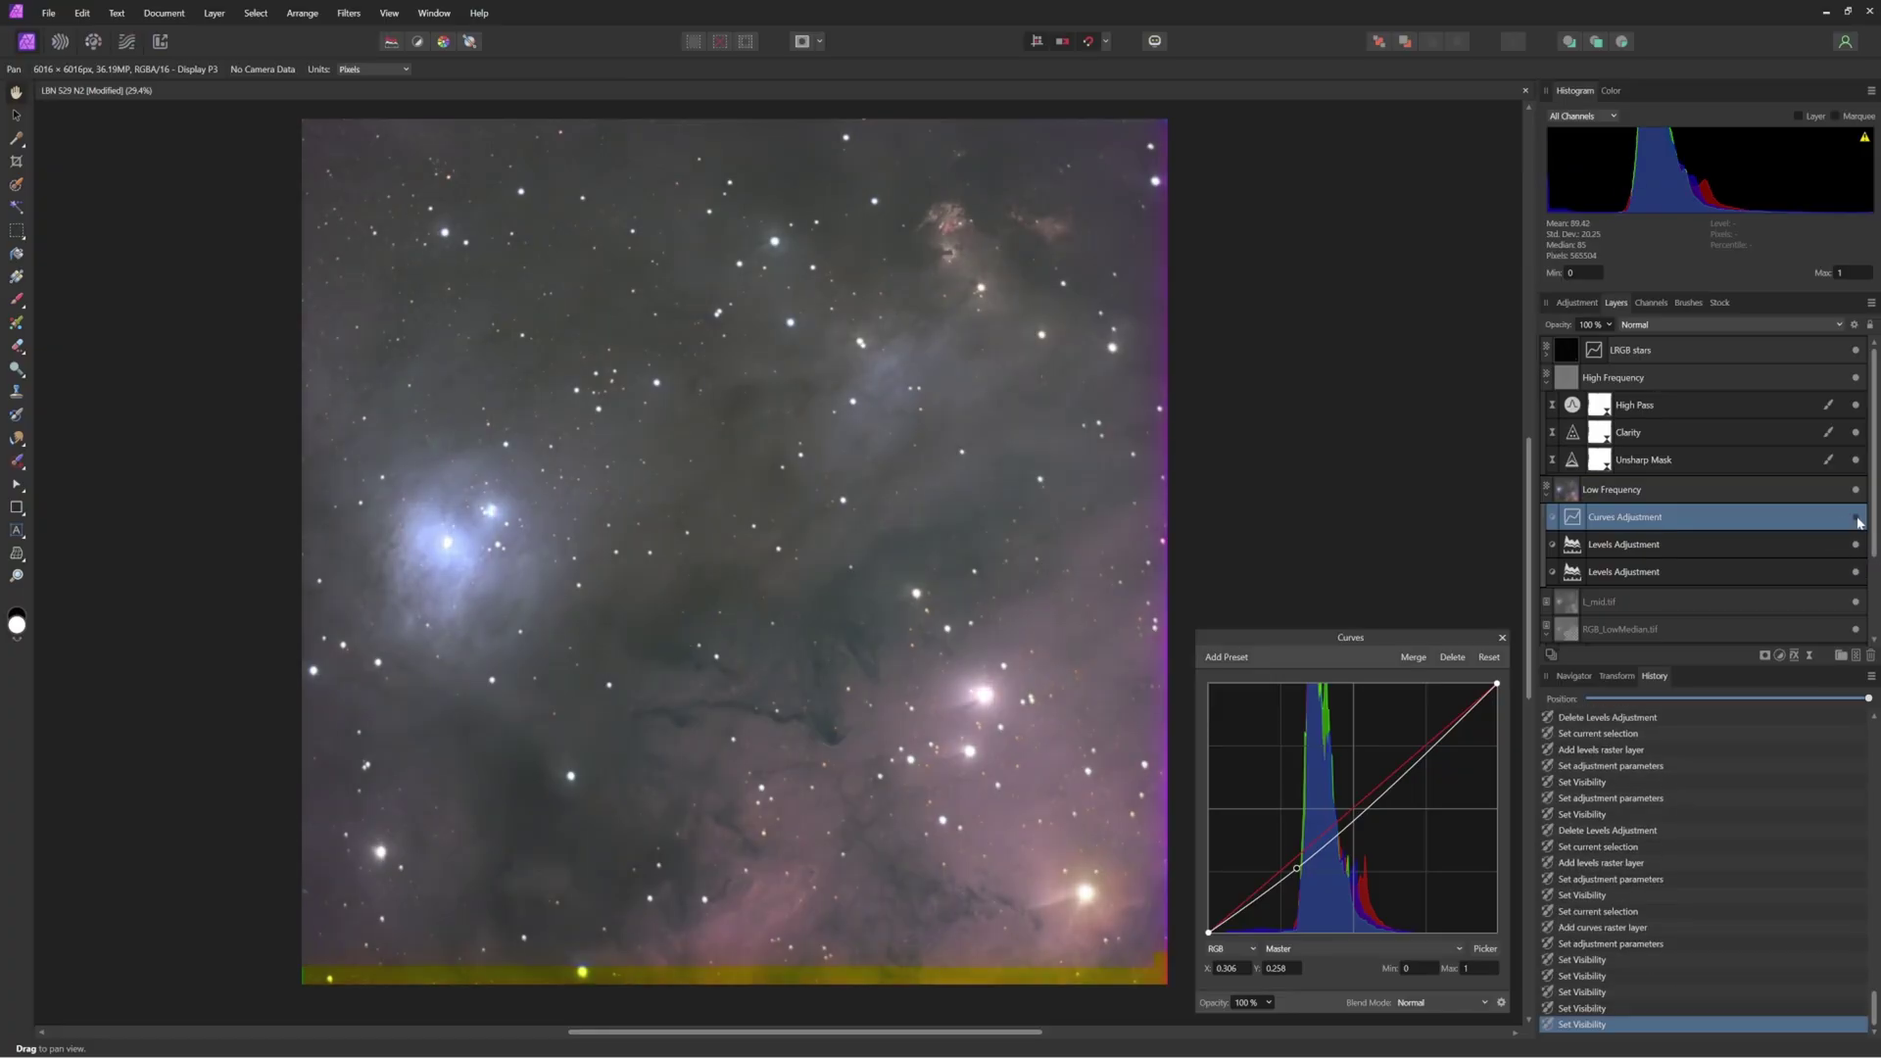
click(1579, 546)
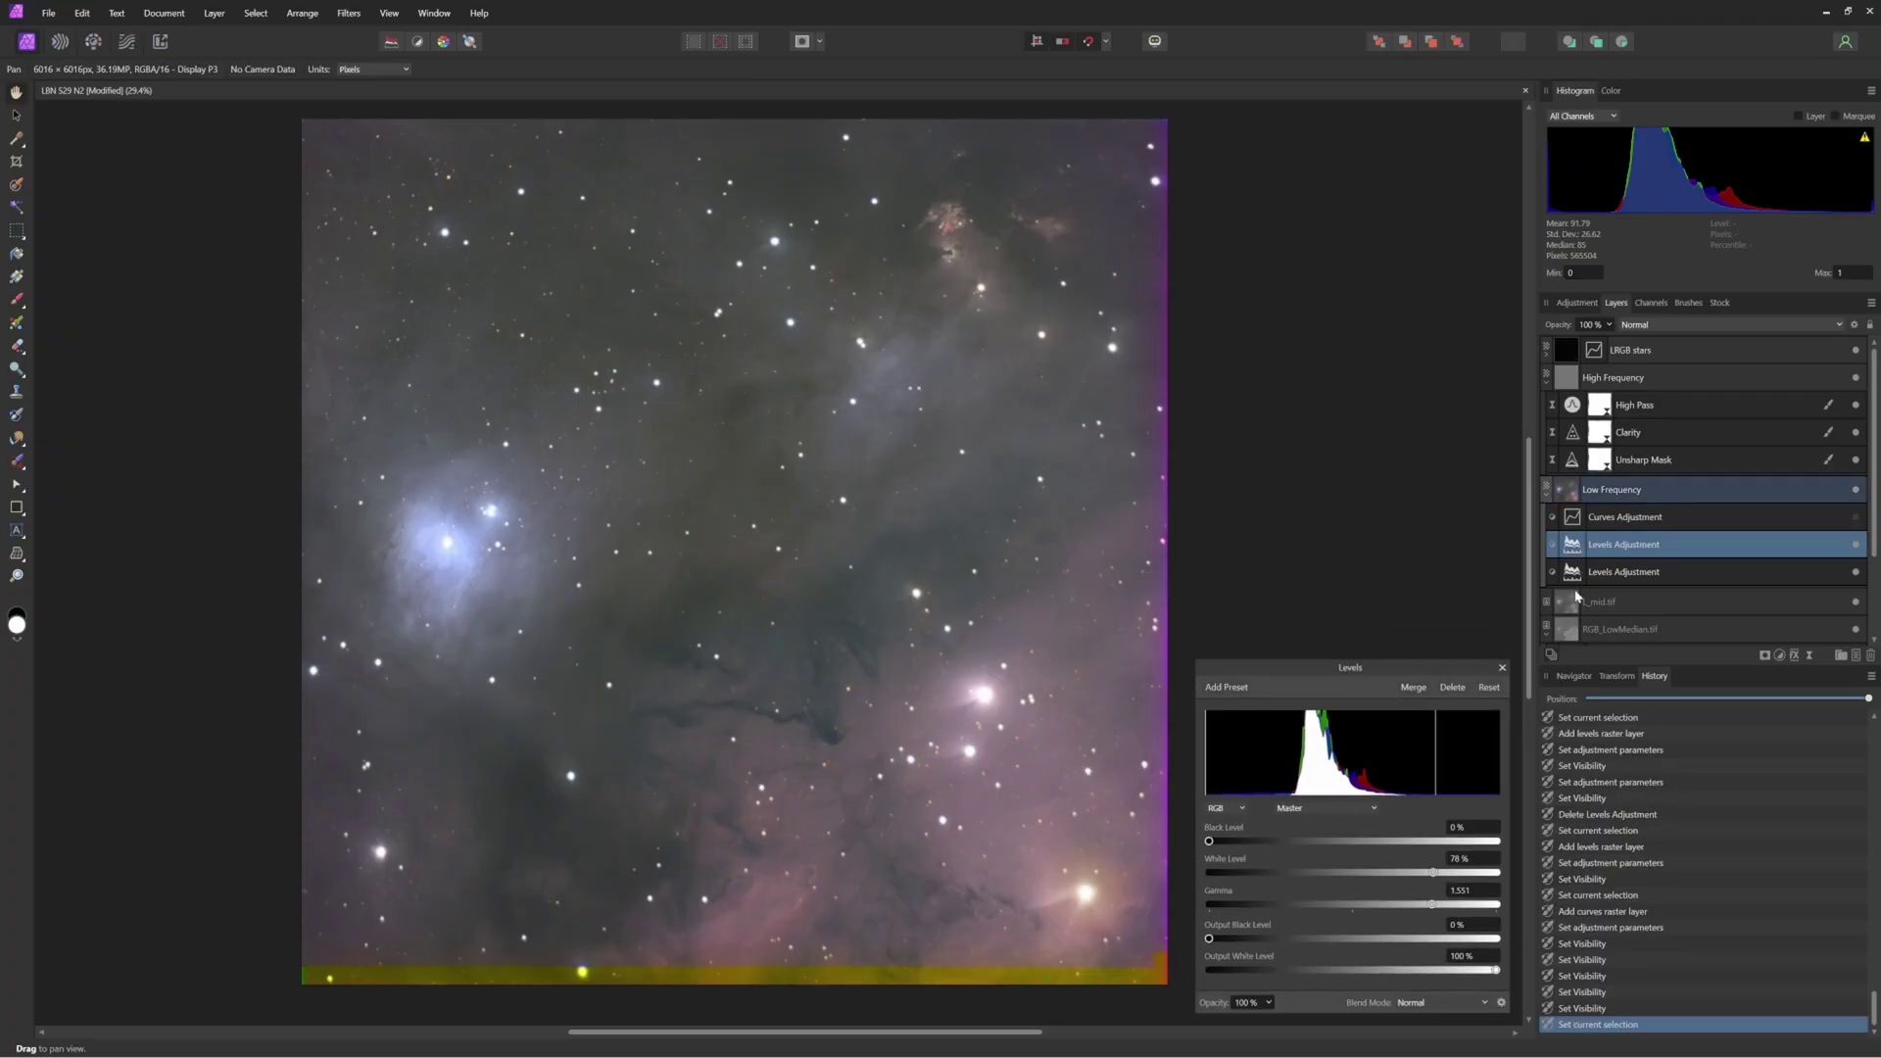
click(1369, 809)
click(1355, 849)
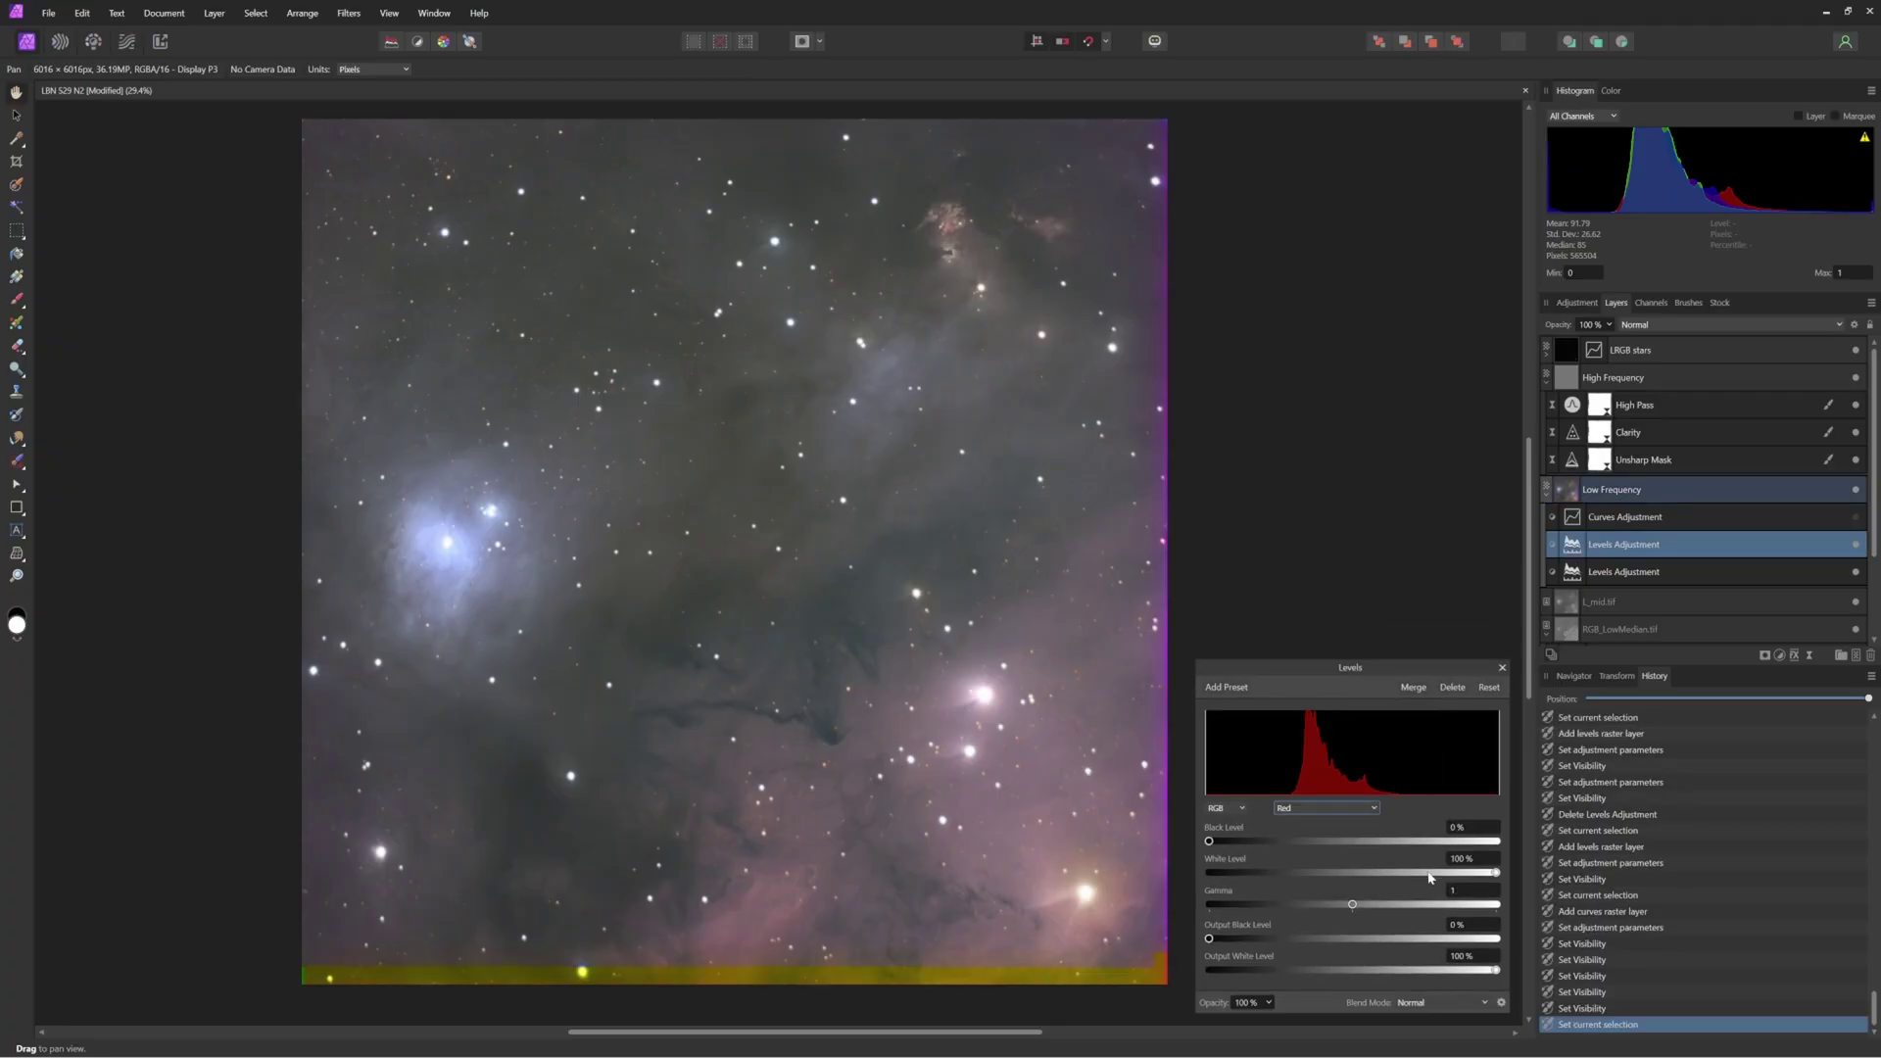
drag(1496, 873, 1495, 875)
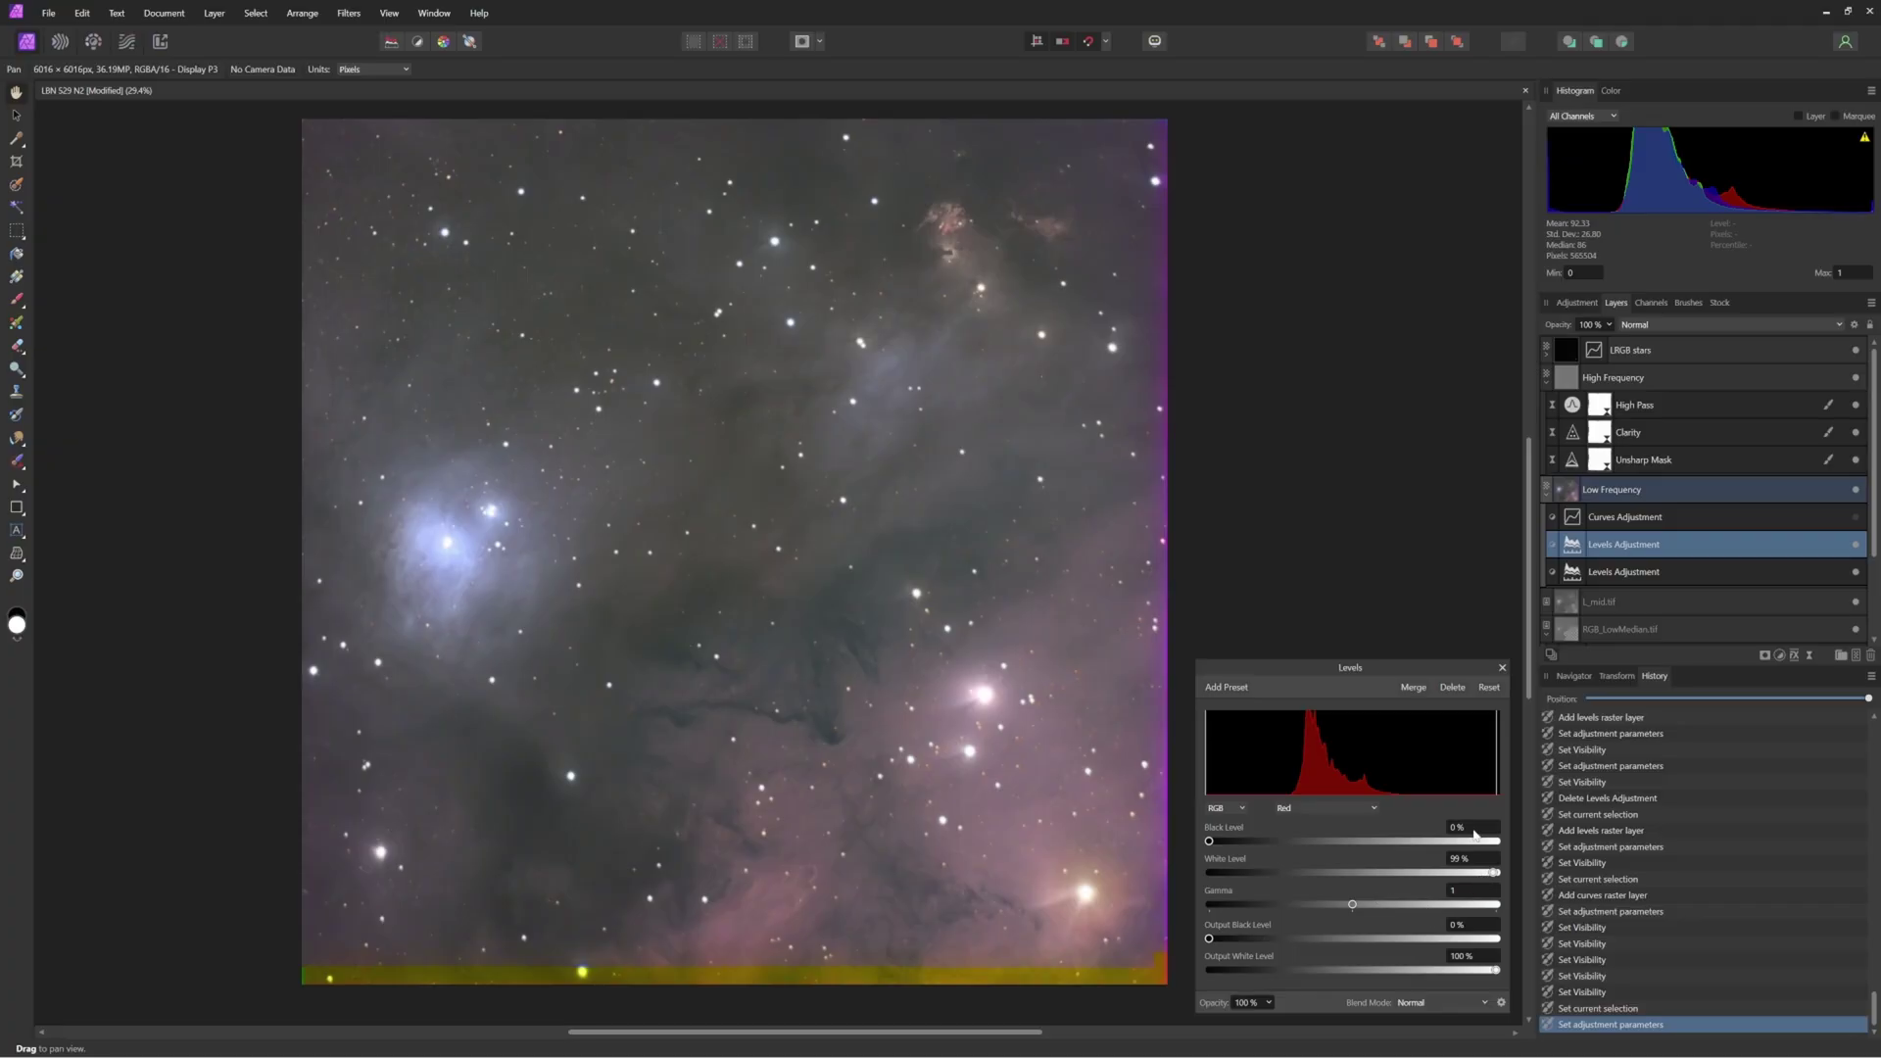
scroll(1474, 834, up, 1)
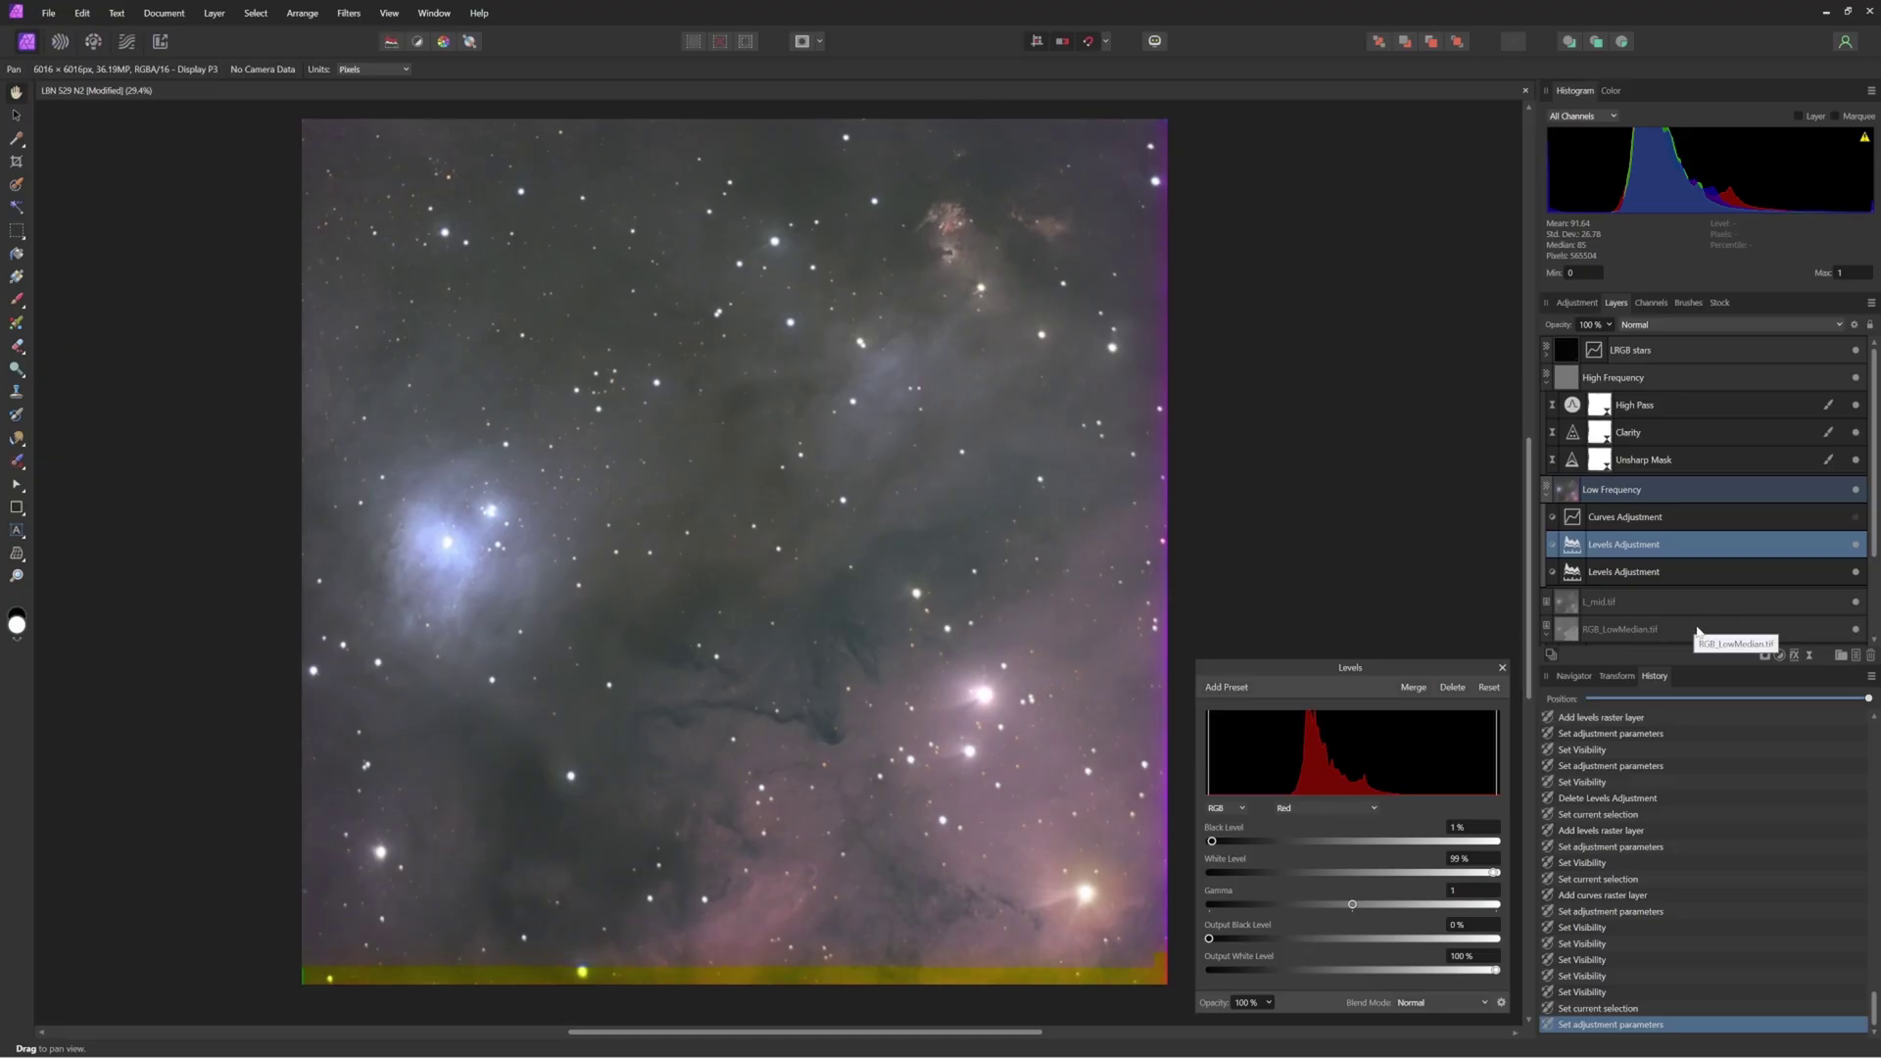
click(1502, 667)
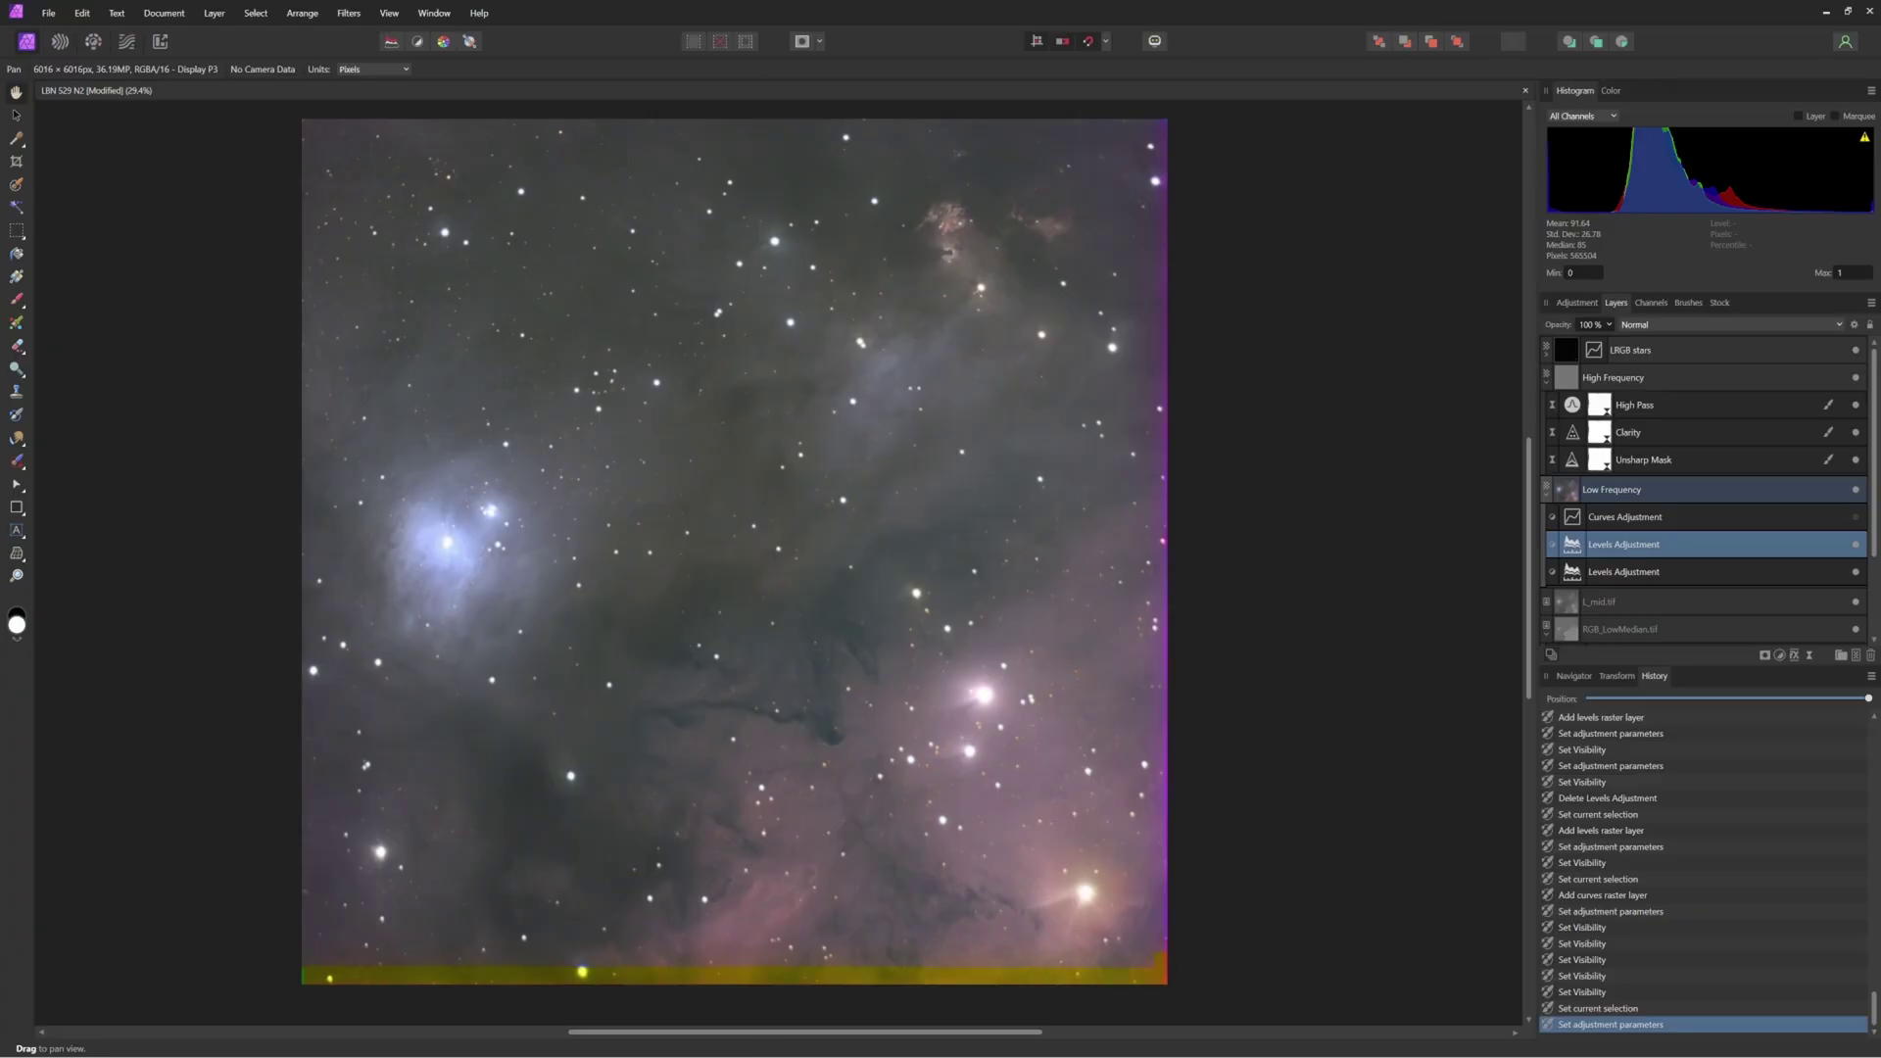
mouse_move(773, 1054)
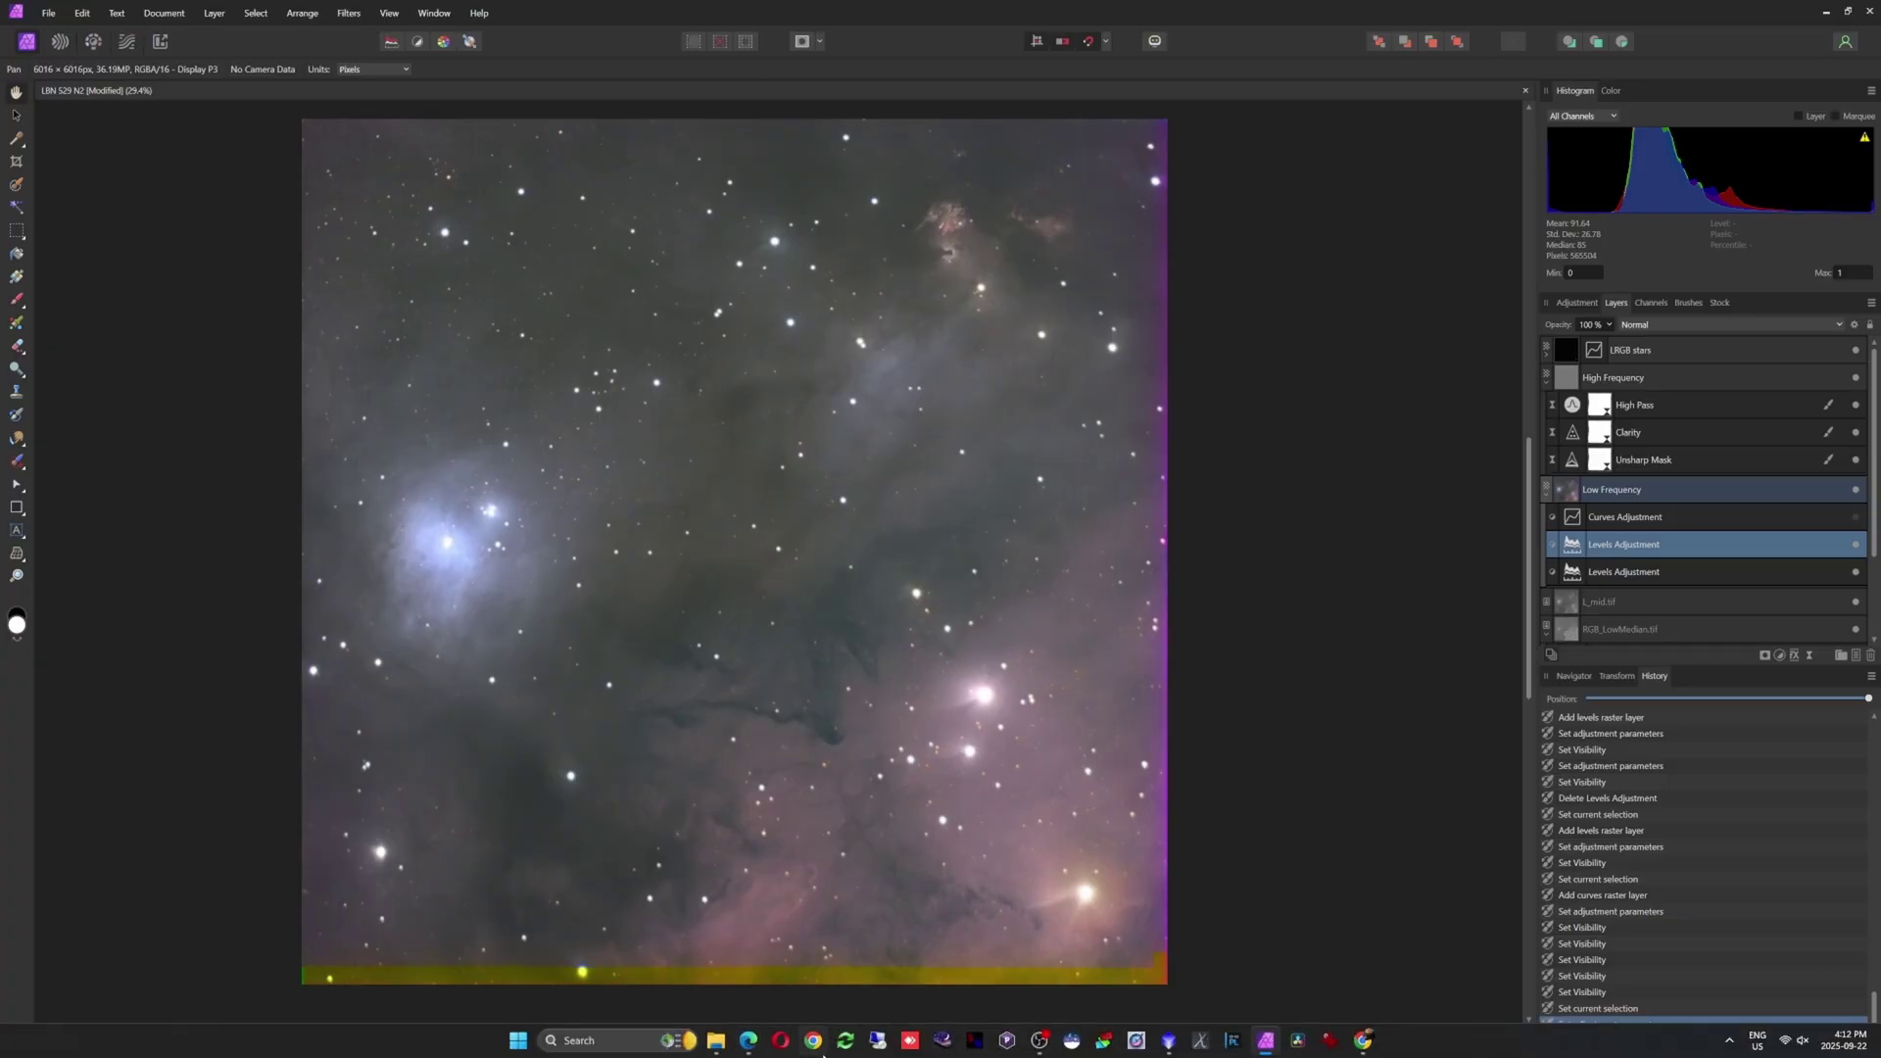
Step: Switch to PixInsight and duplicate the G master image as G_clone
click(1169, 1040)
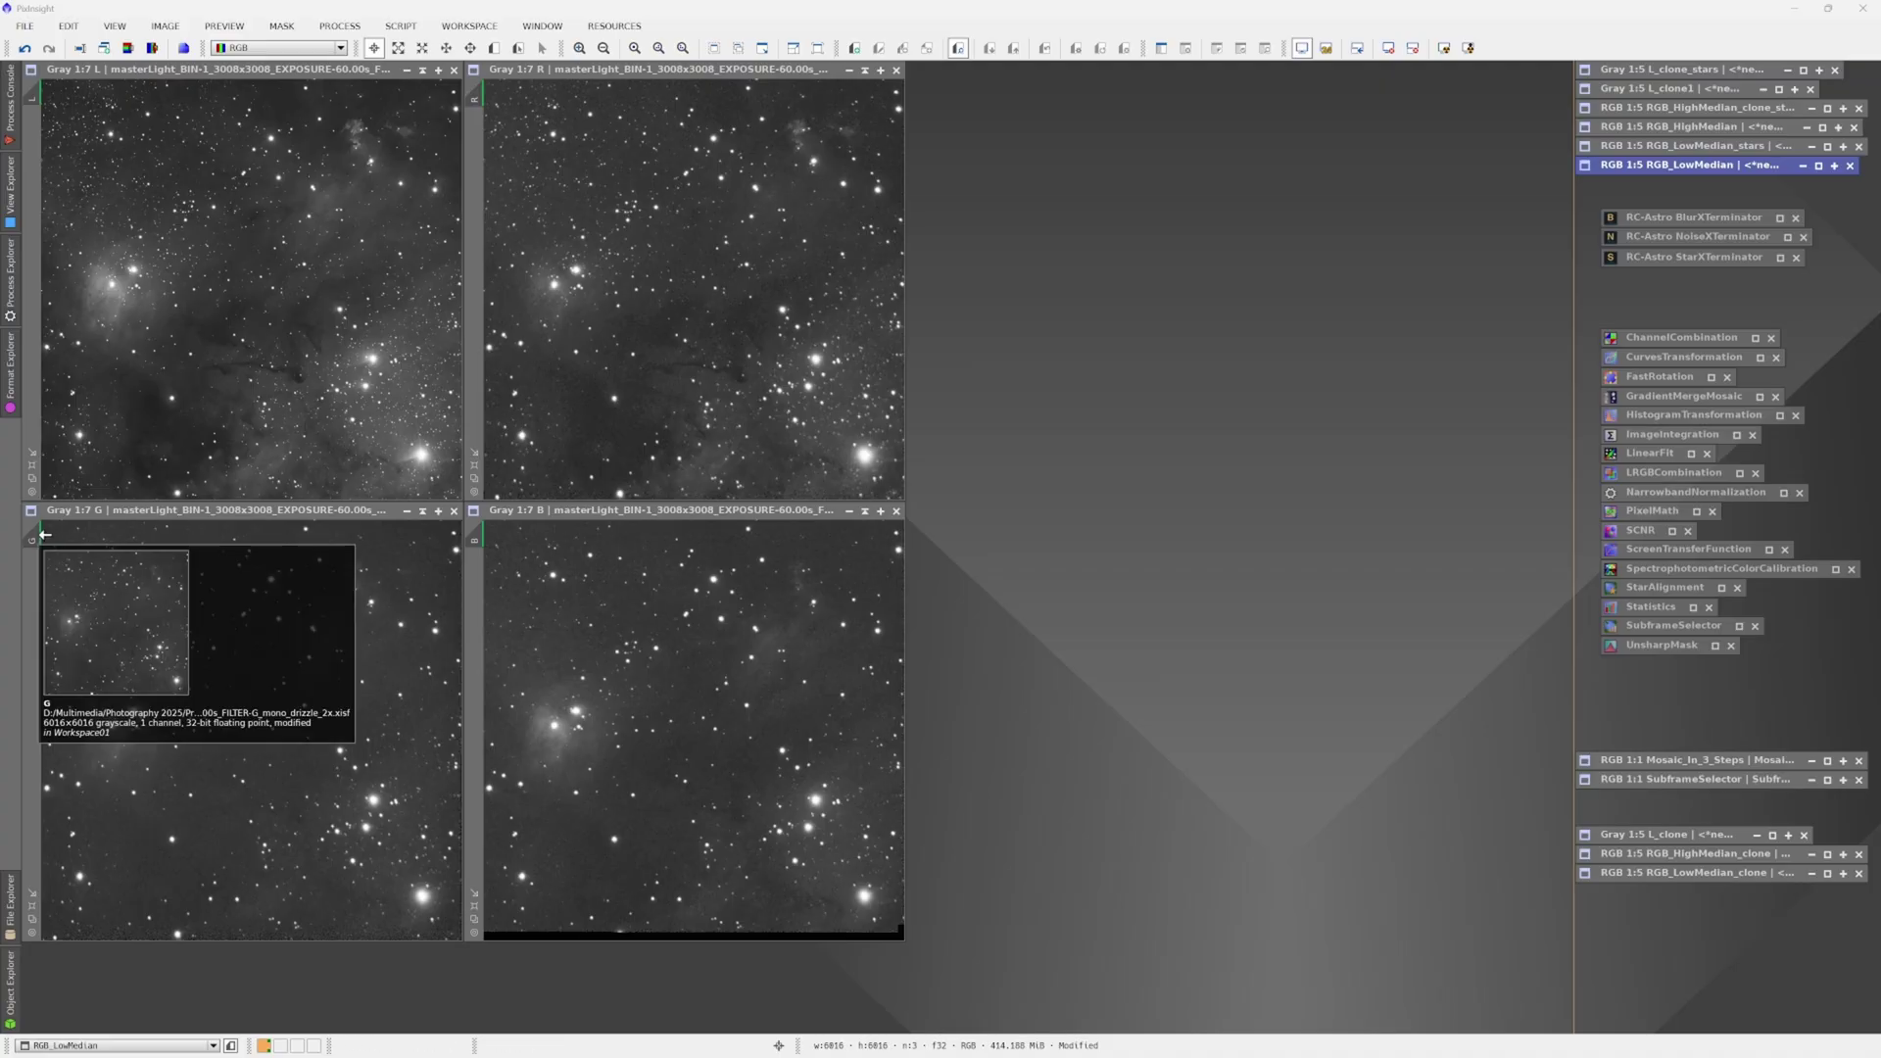
click(71, 551)
drag(31, 539, 196, 534)
drag(490, 529, 537, 183)
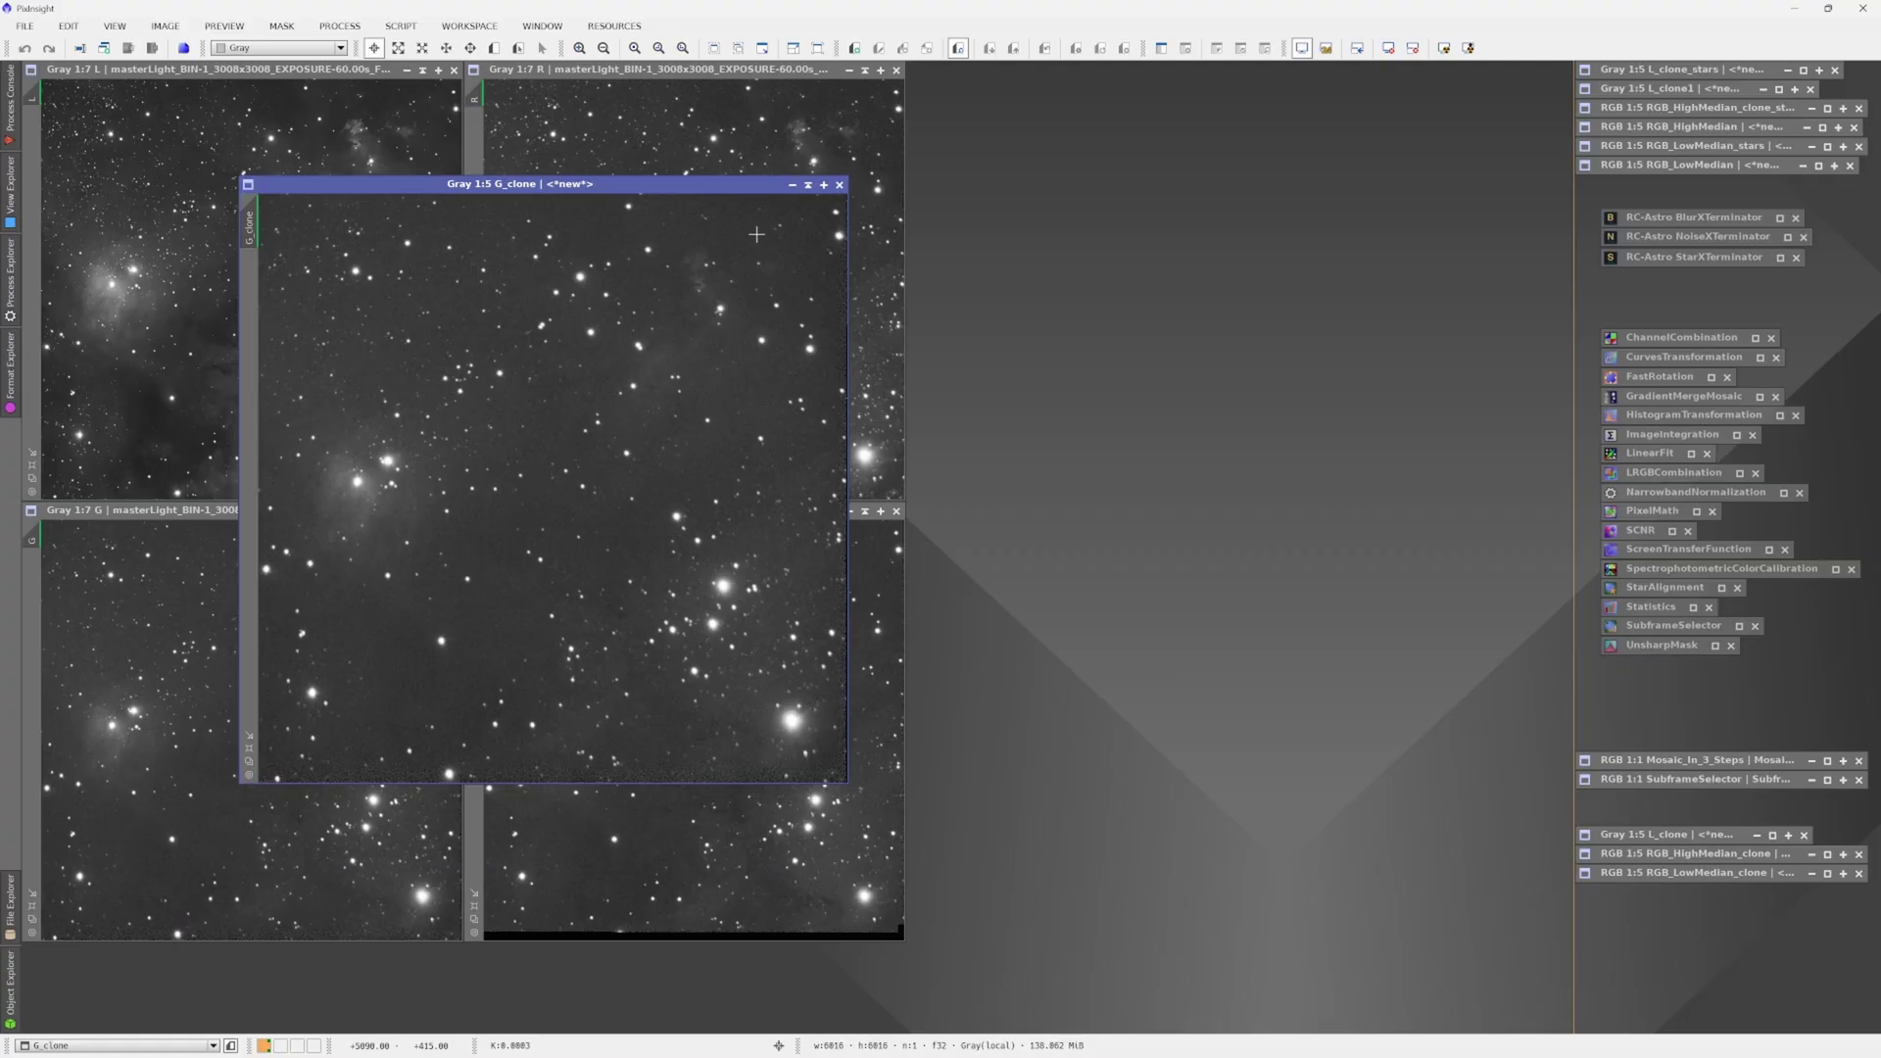
Step: Run BlurXTerminator on G_clone in Correct Only mode, then again with default sharpening
double_click(1682, 219)
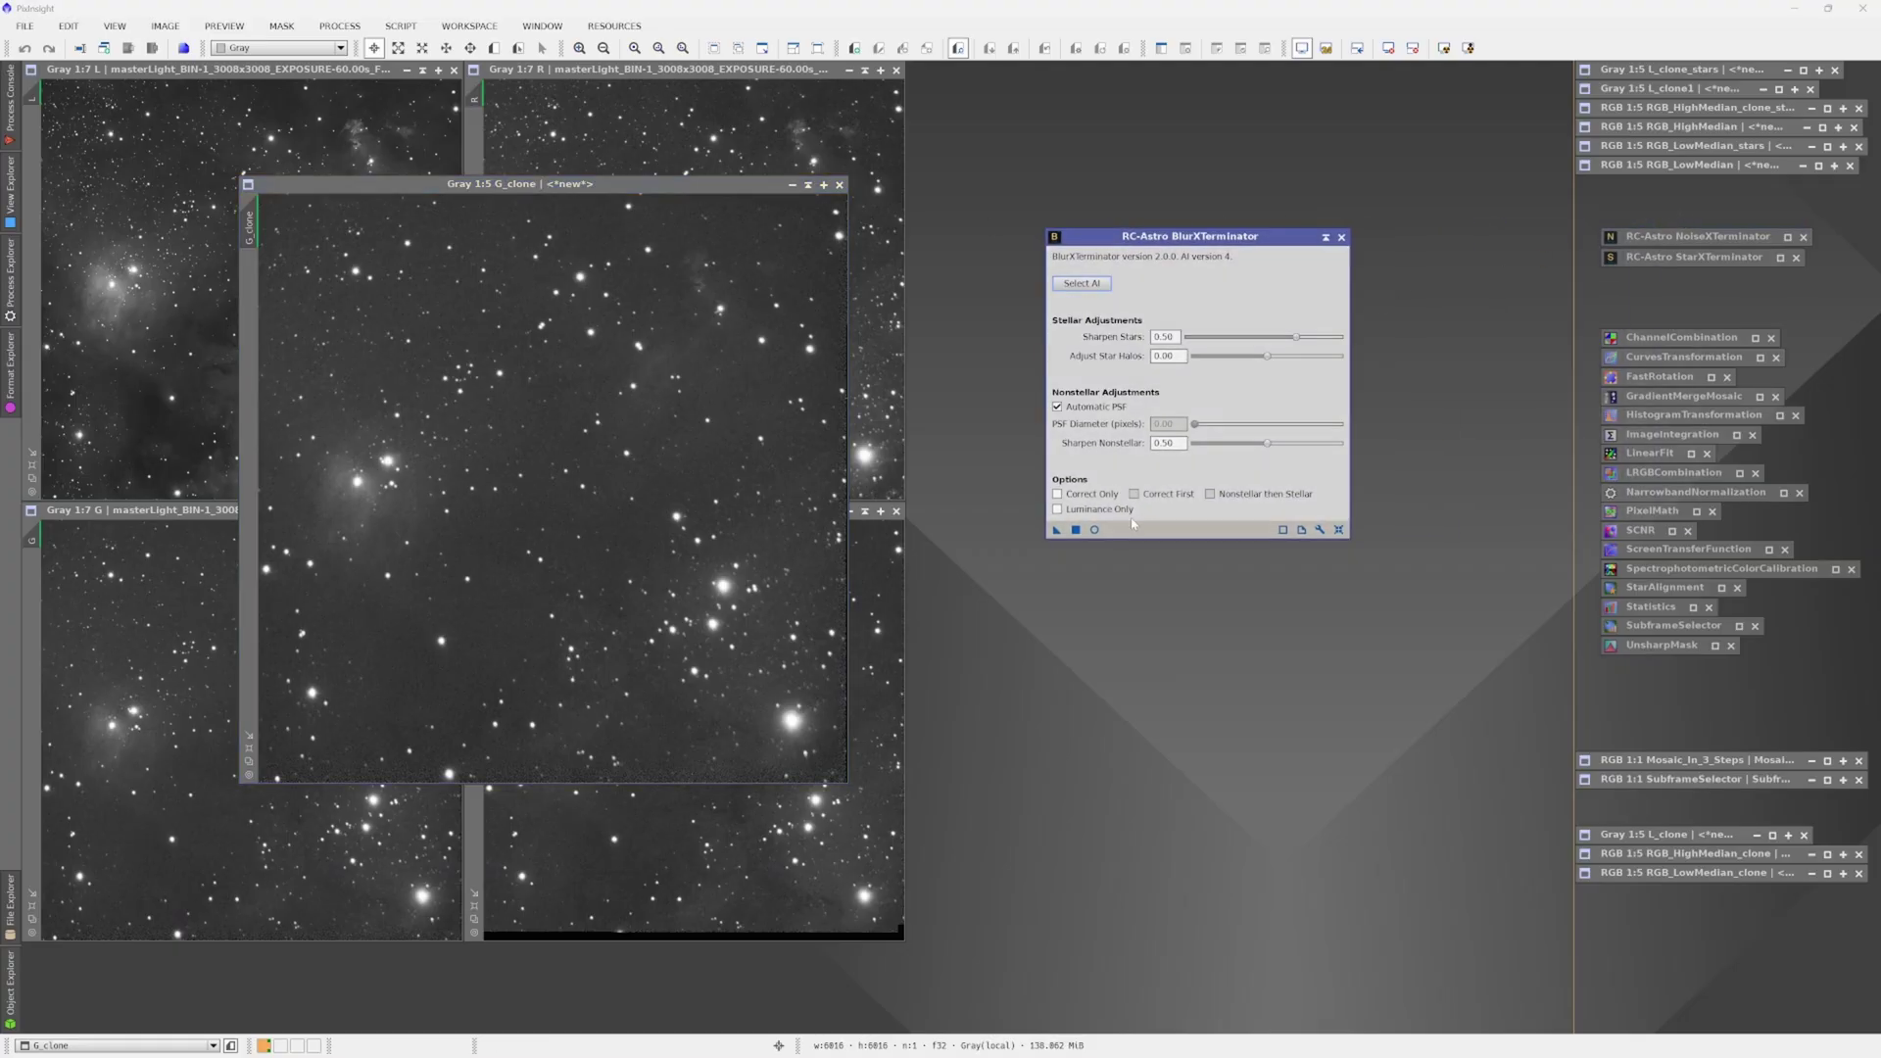
click(1057, 494)
drag(1056, 530, 791, 597)
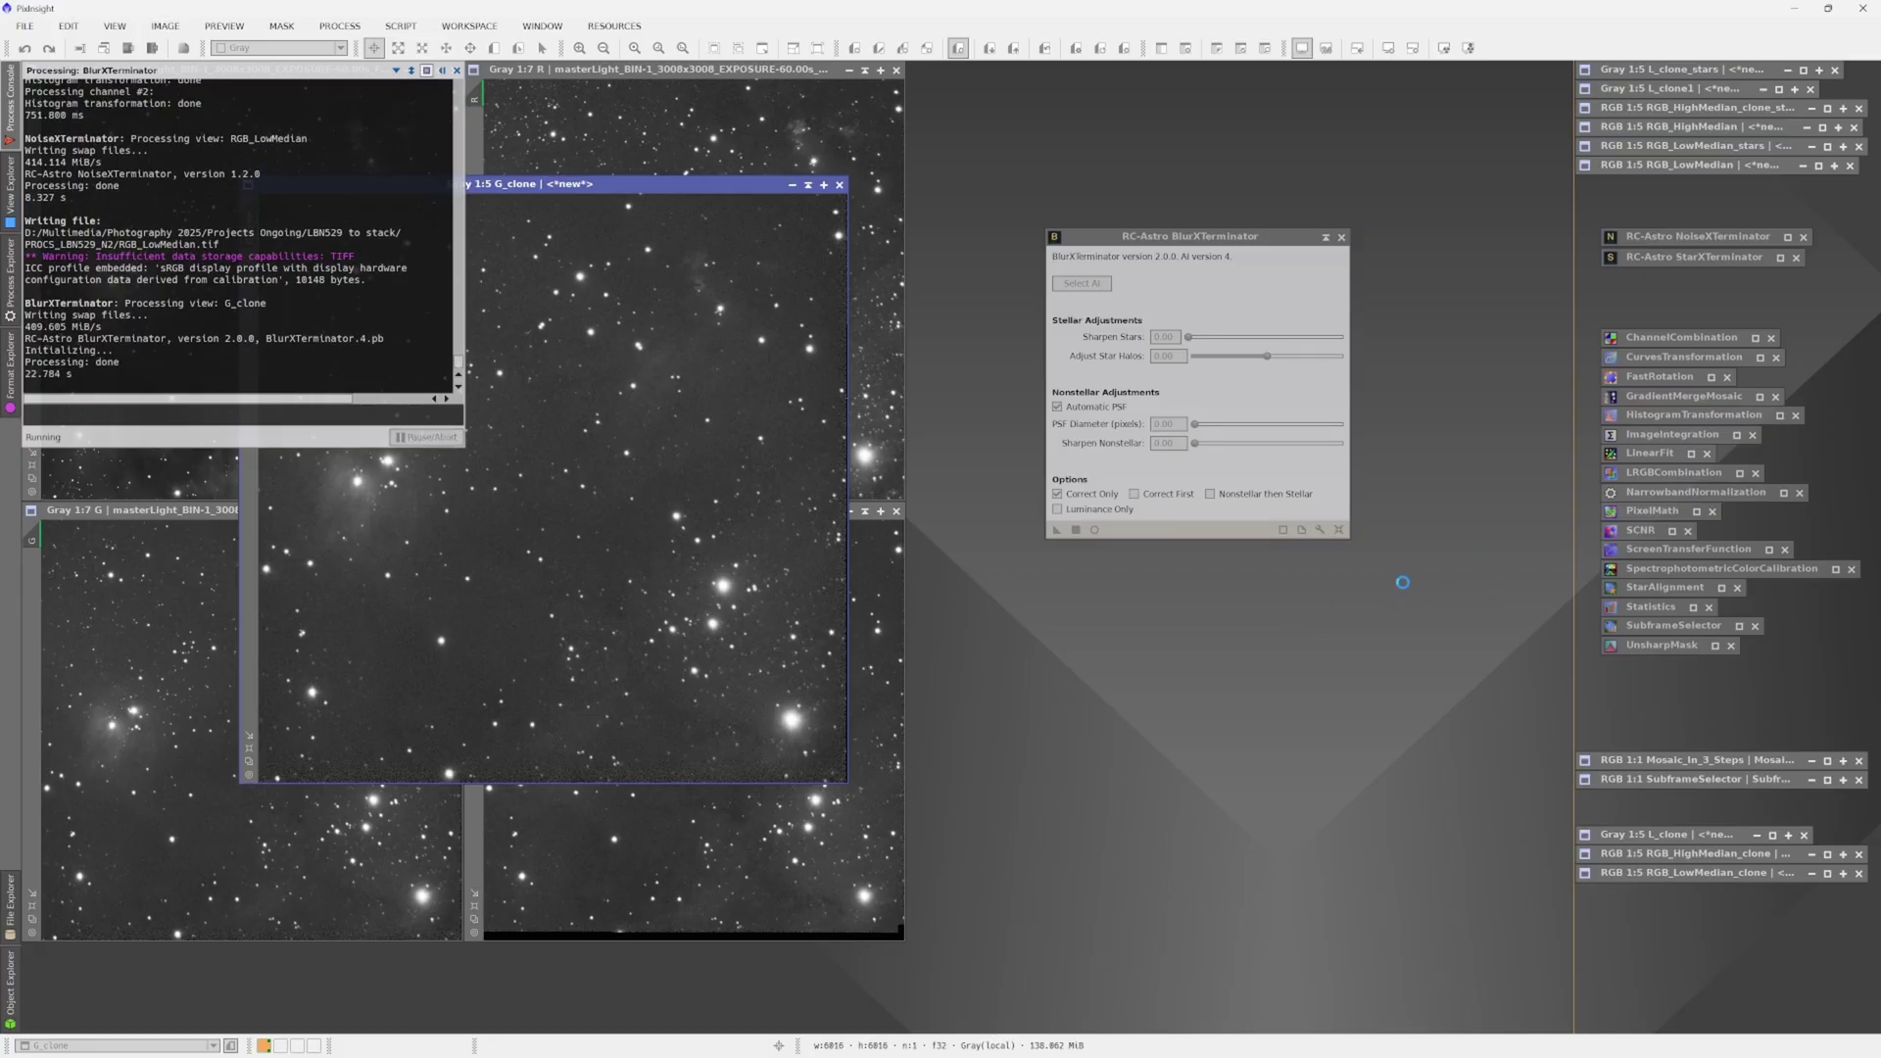
click(1338, 530)
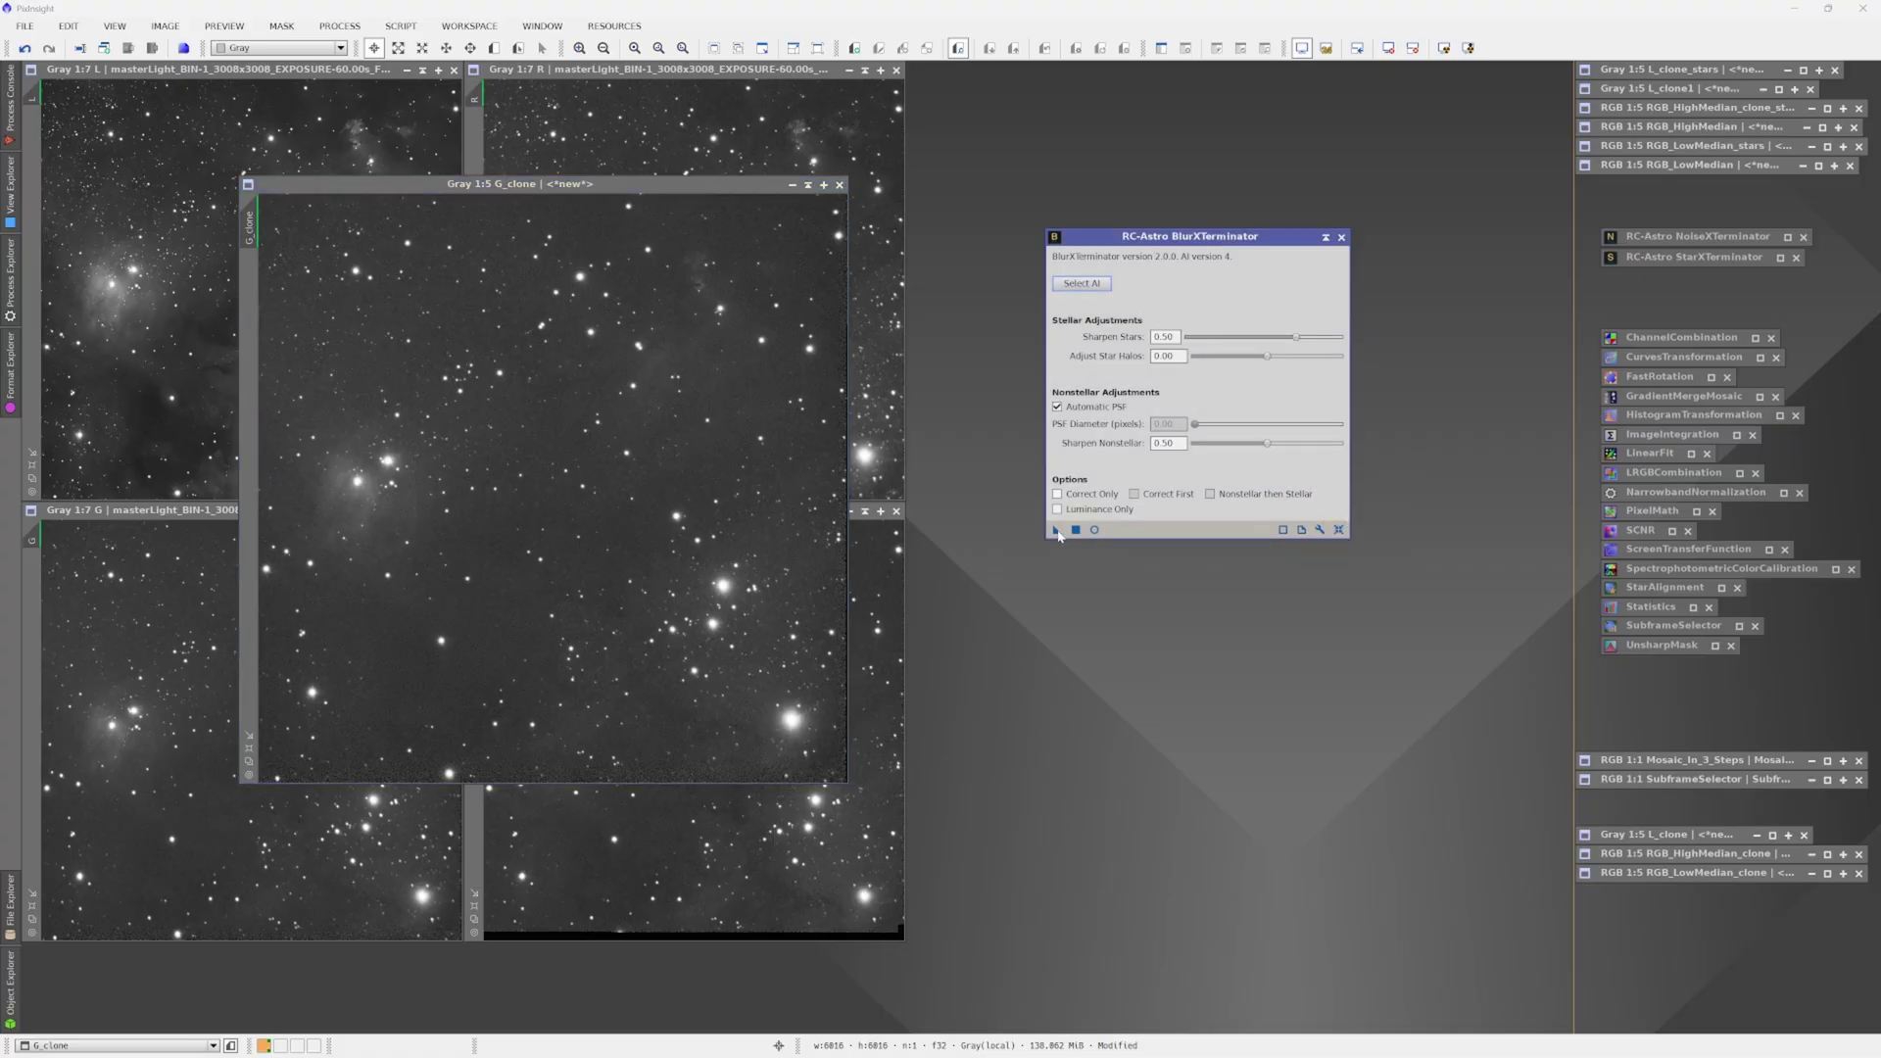
drag(1057, 530, 607, 604)
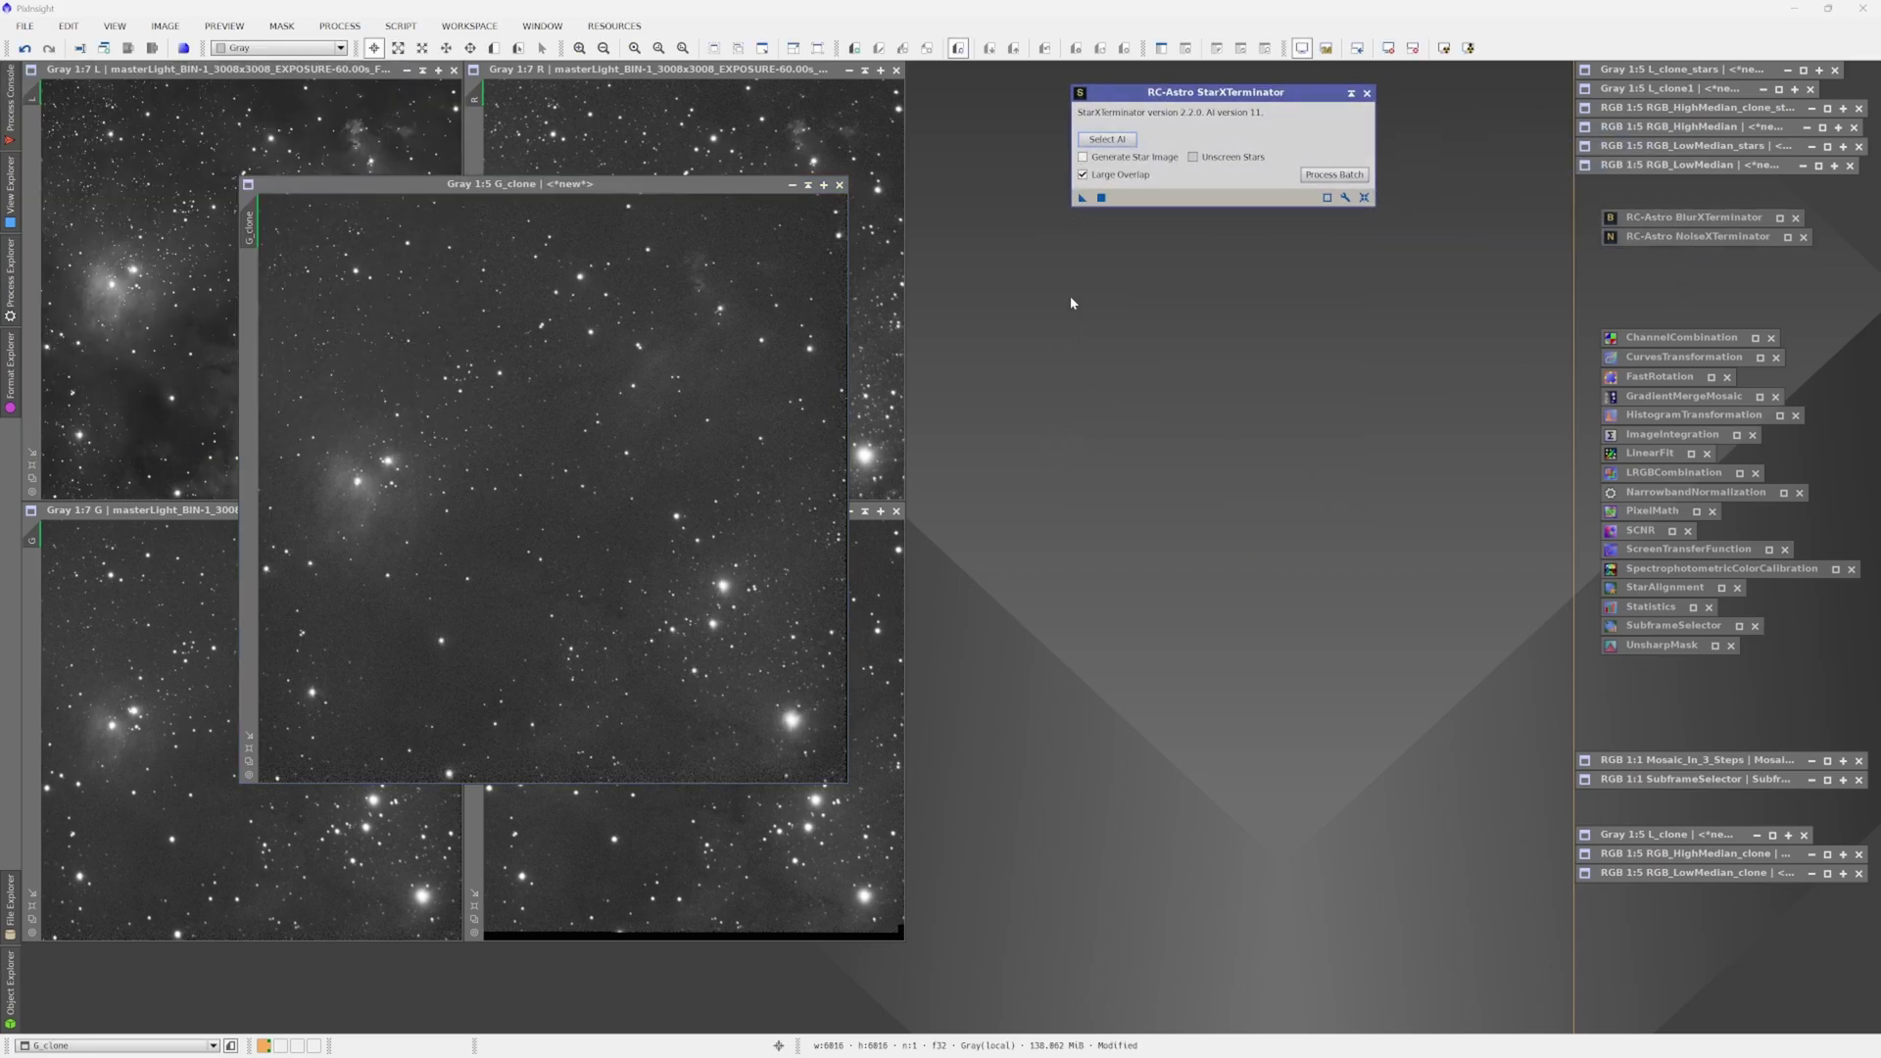
Step: Apply StarXTerminator to G_clone to strip out its stars, then iconize the dialog
click(1083, 197)
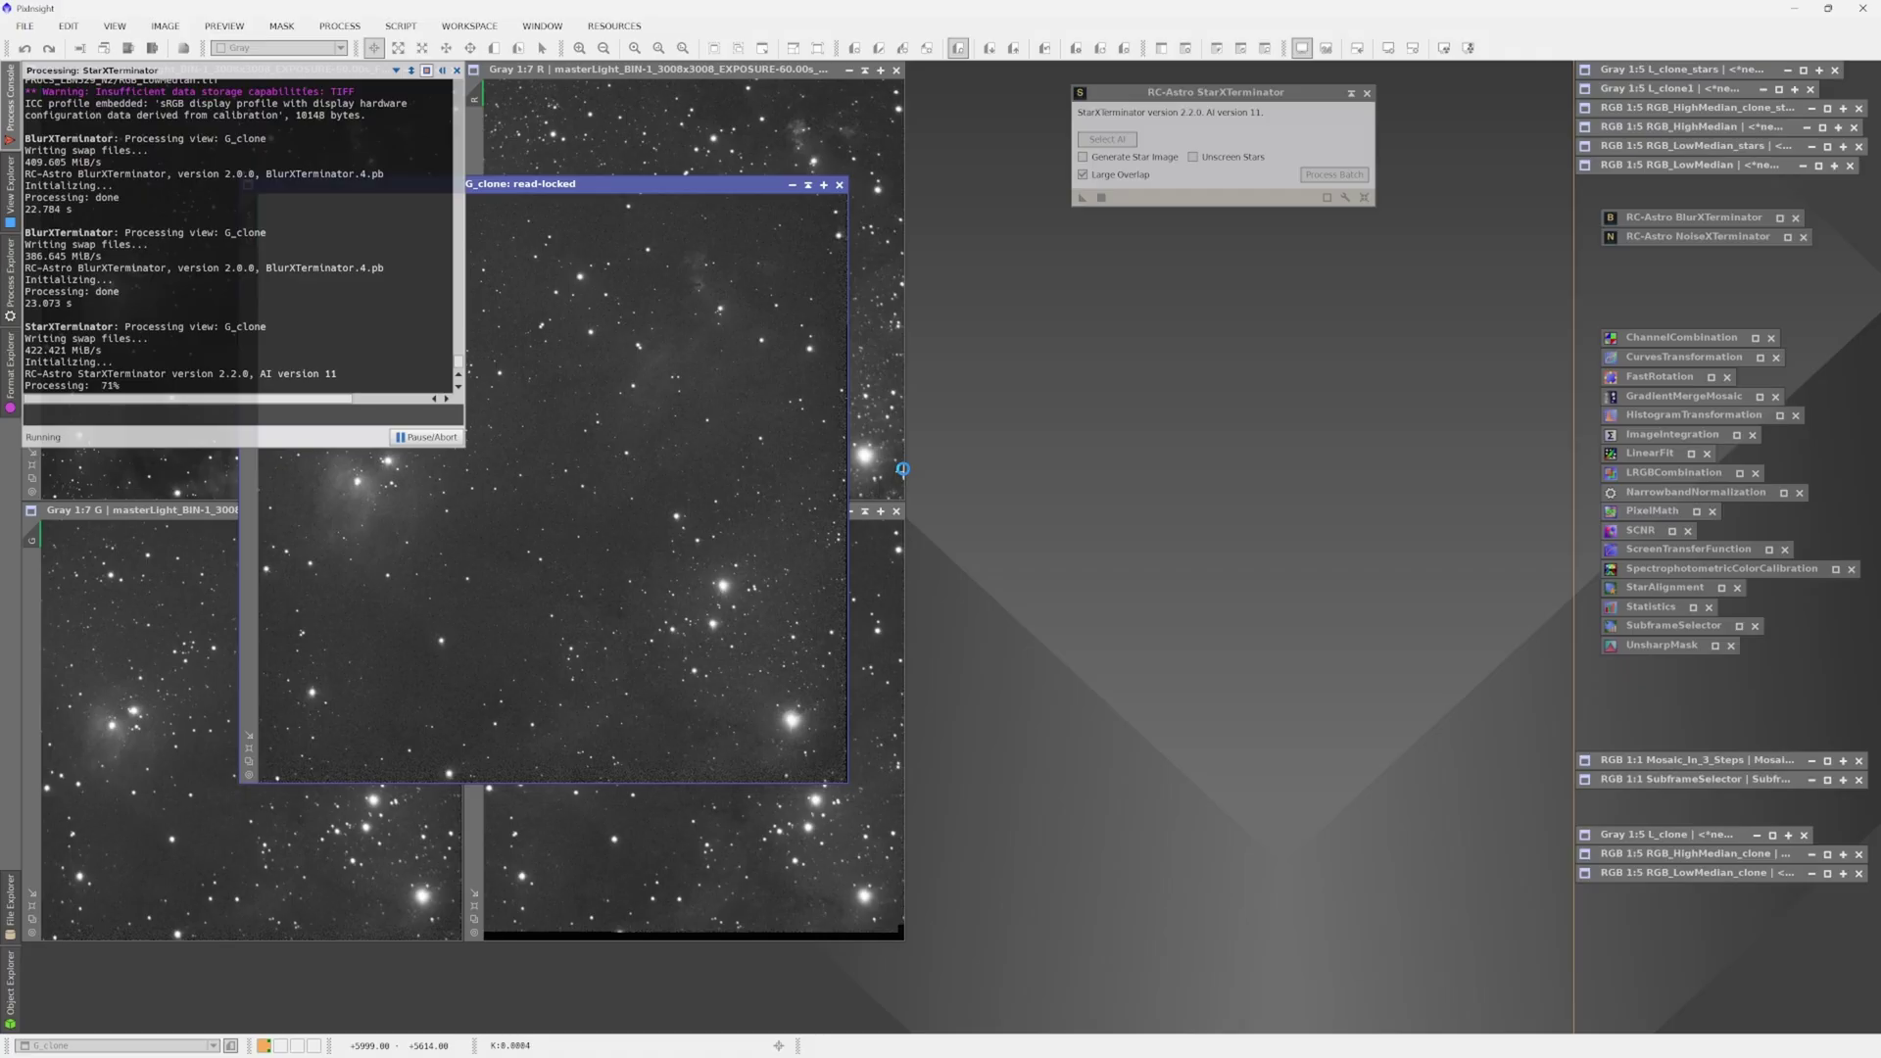
click(1351, 93)
Step: Stretch G_clone with HistogramTransformation at shadows 0.00019416 and midtones 0.00014810
double_click(1663, 419)
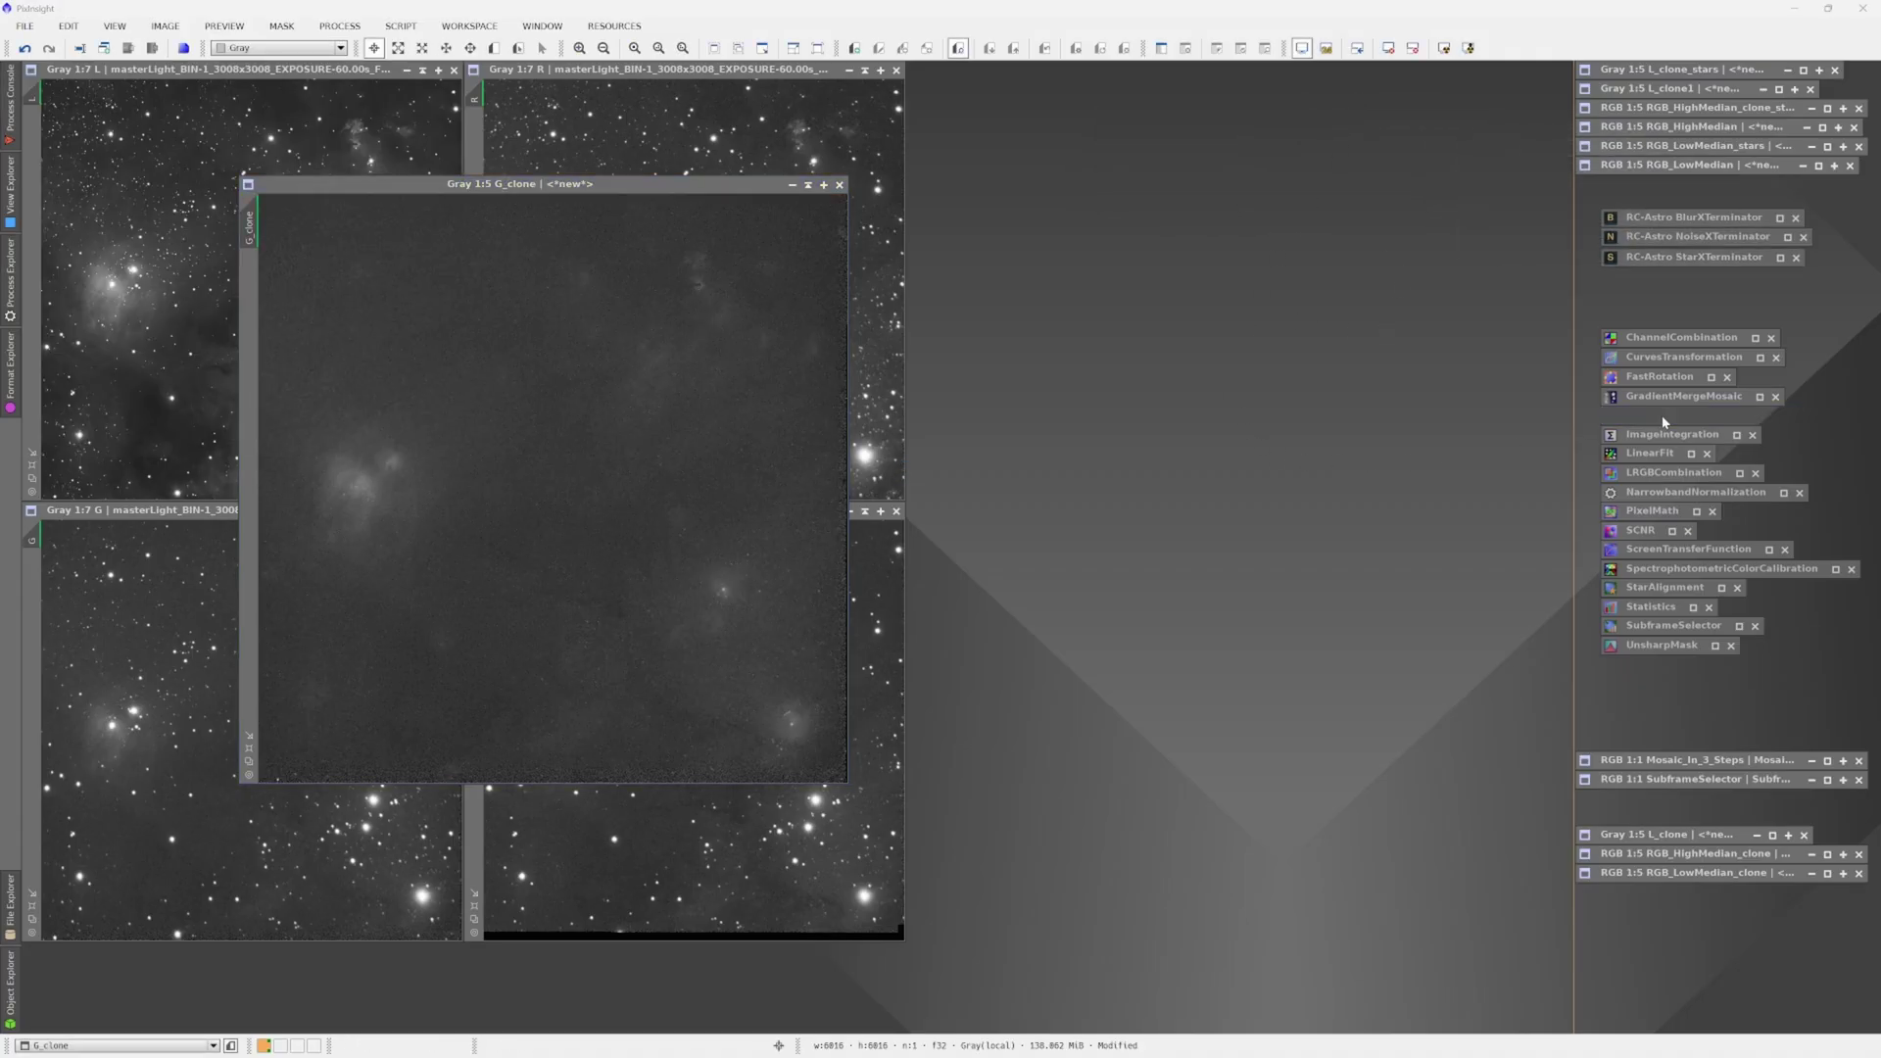
drag(851, 628, 990, 668)
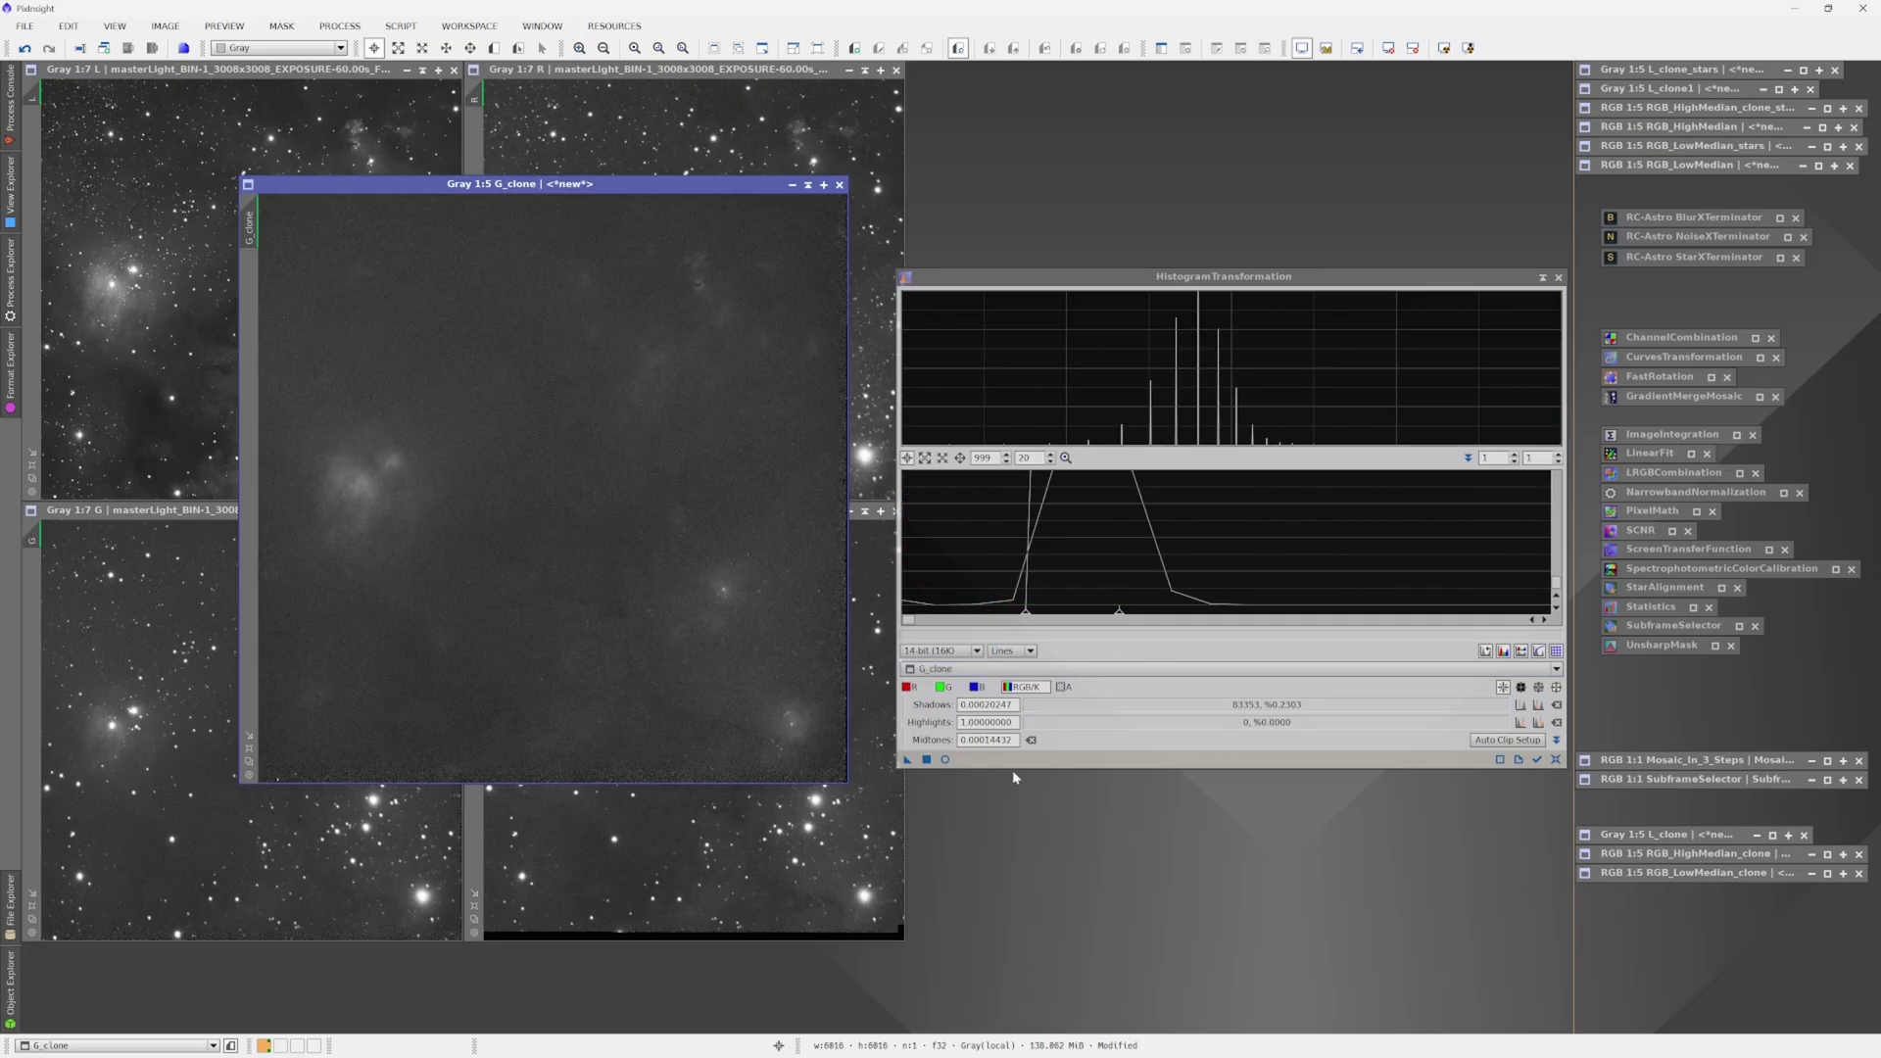
click(945, 759)
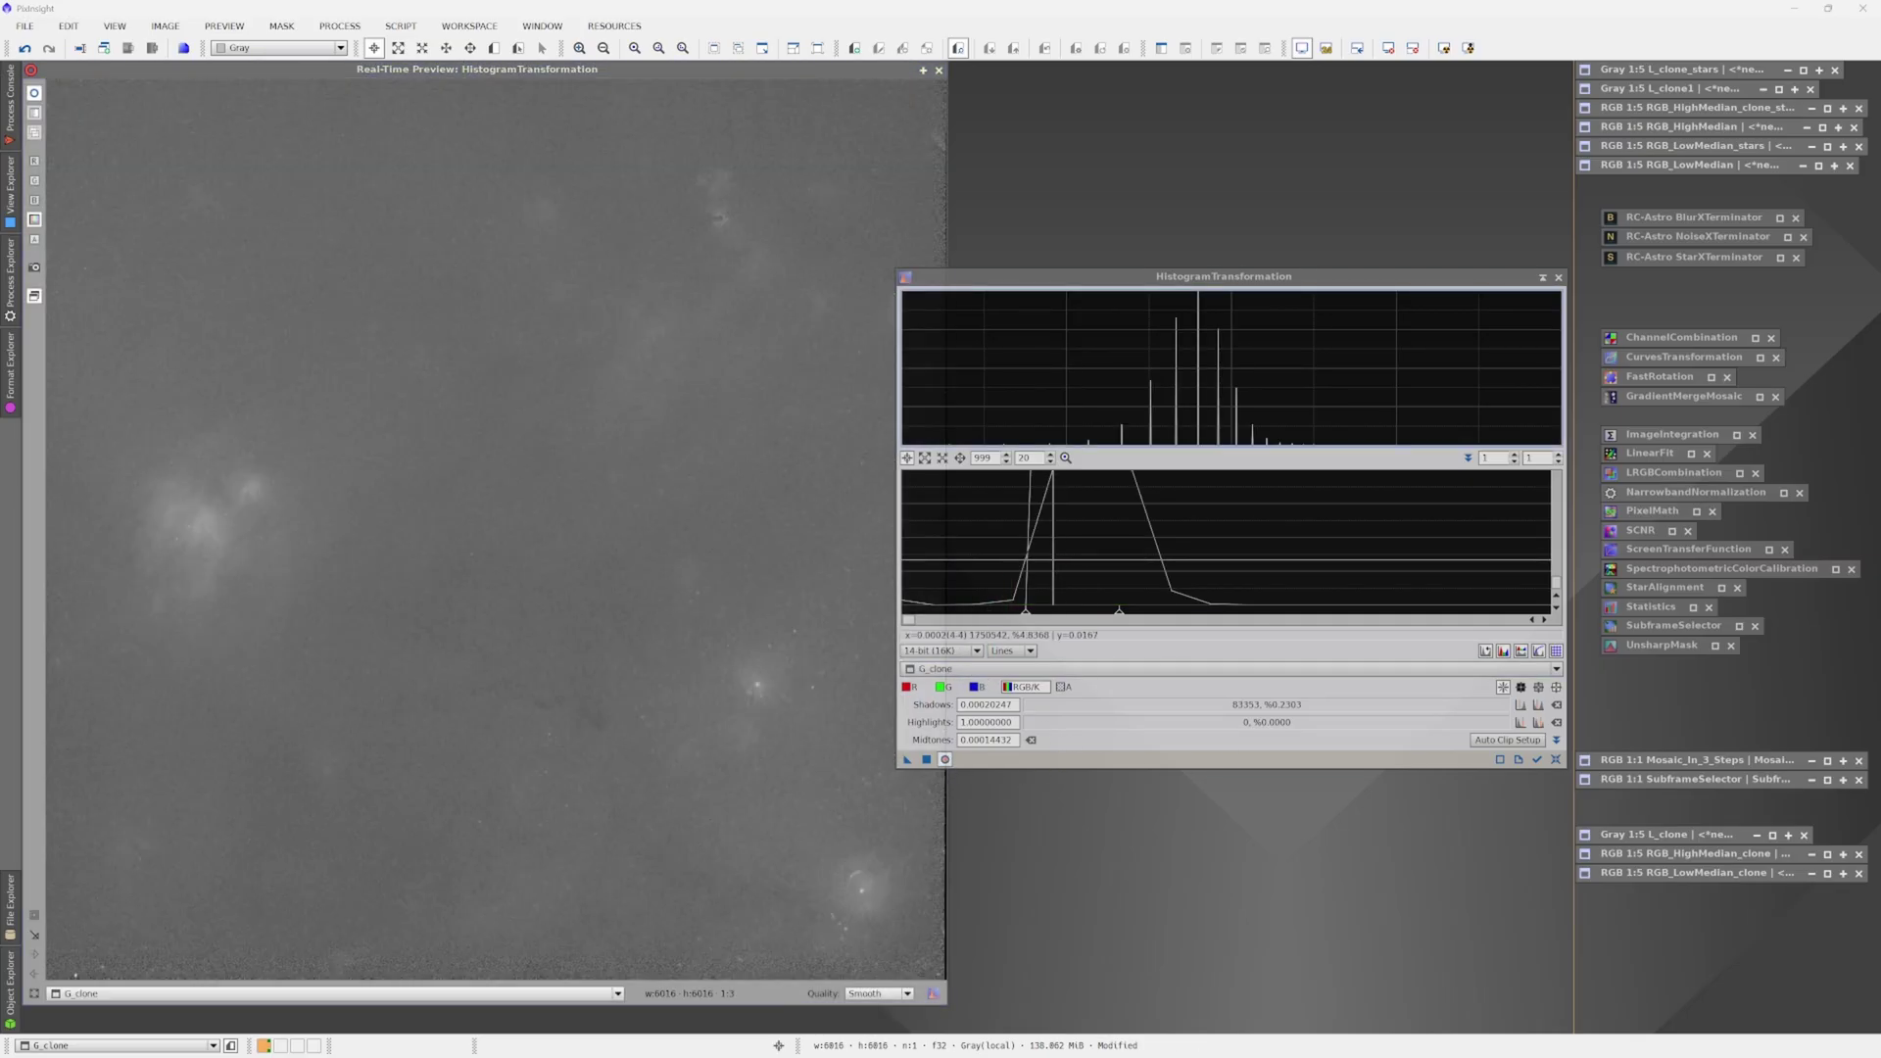
drag(1026, 614, 1014, 621)
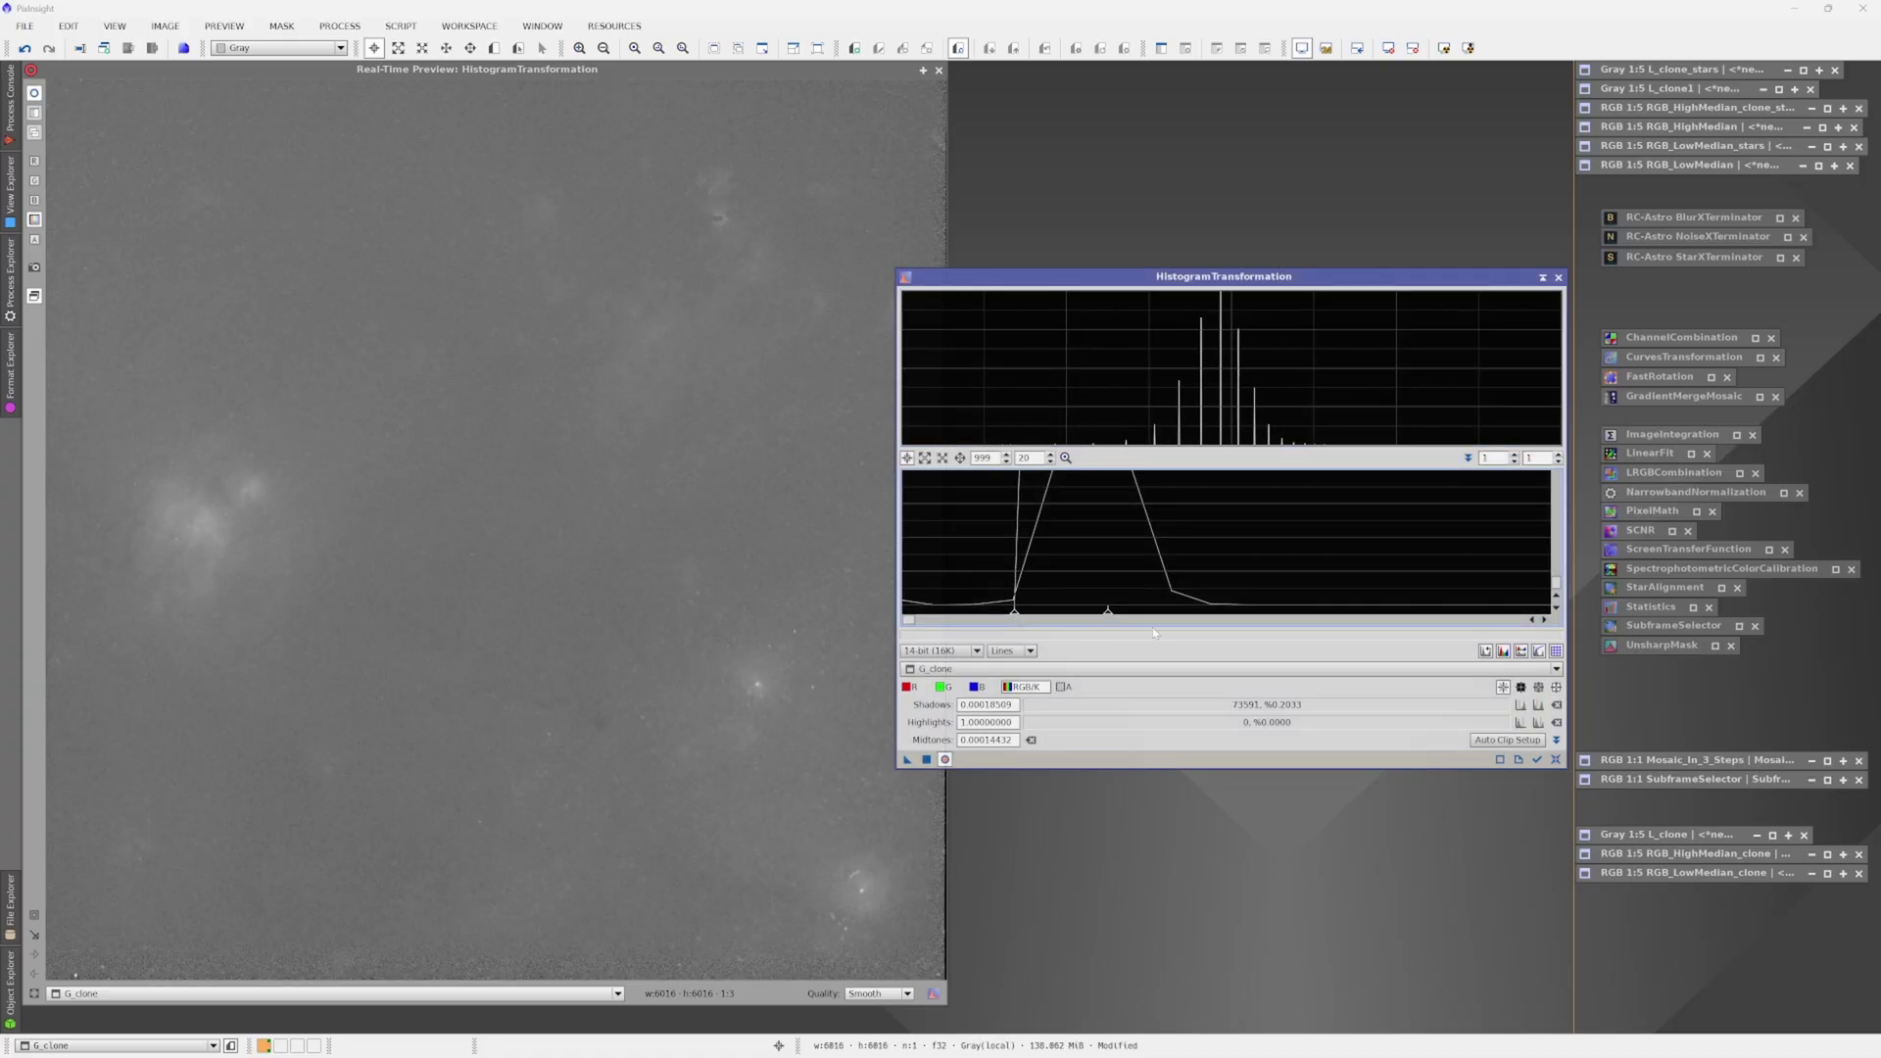
mouse_move(1108, 614)
mouse_down()
mouse_move(1220, 618)
mouse_move(1143, 613)
mouse_up()
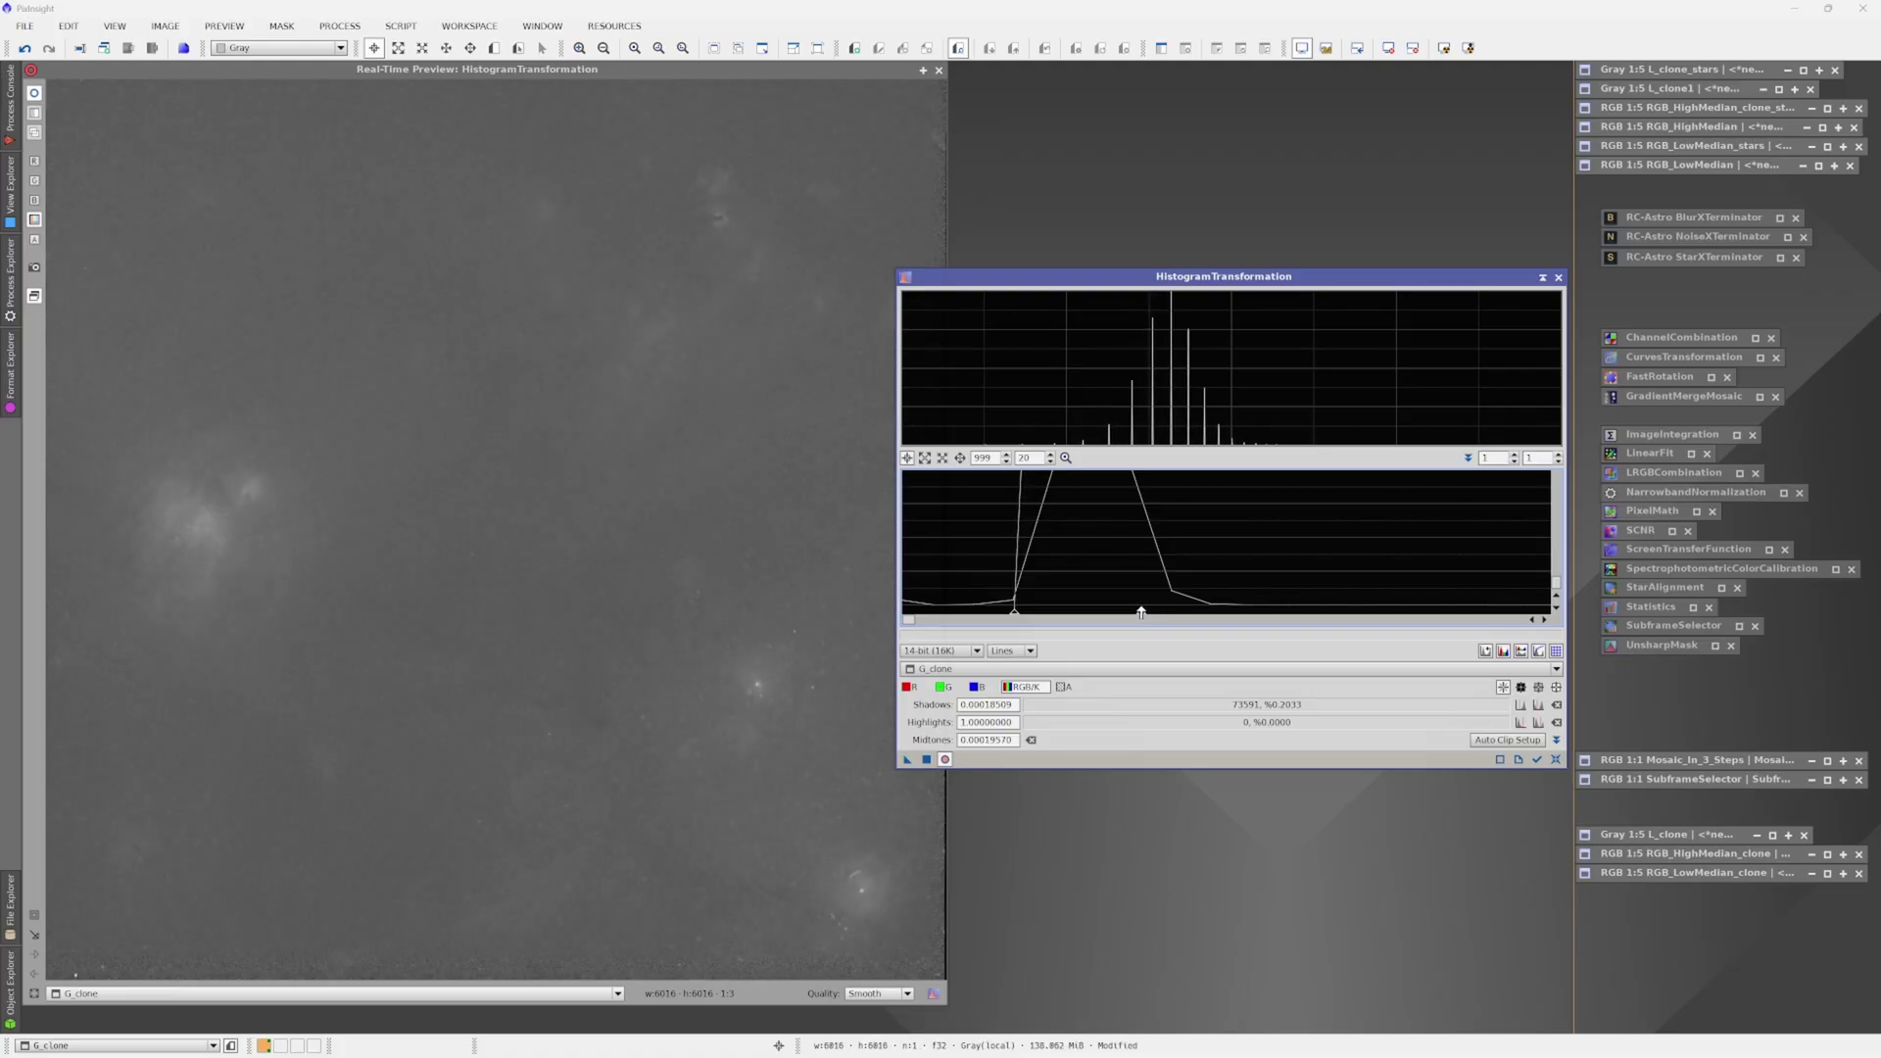
drag(1142, 612, 1138, 613)
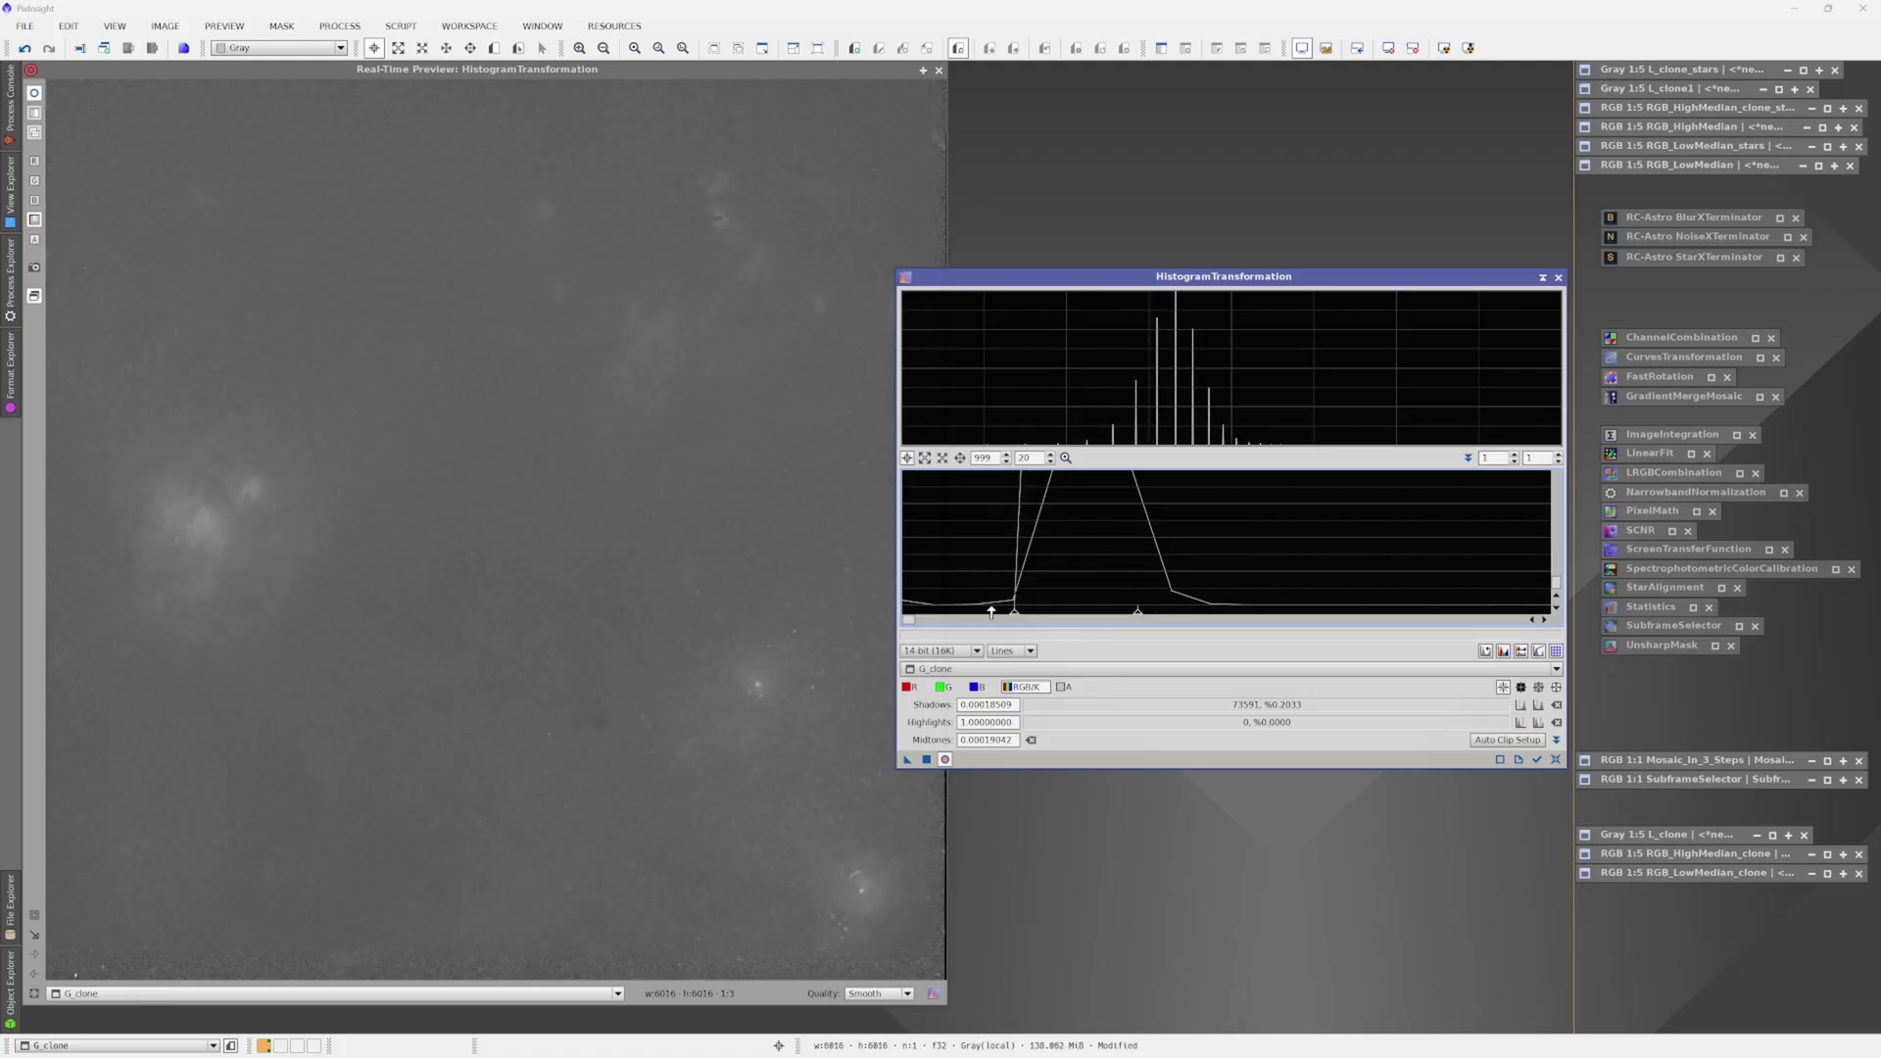
drag(1013, 617, 1020, 618)
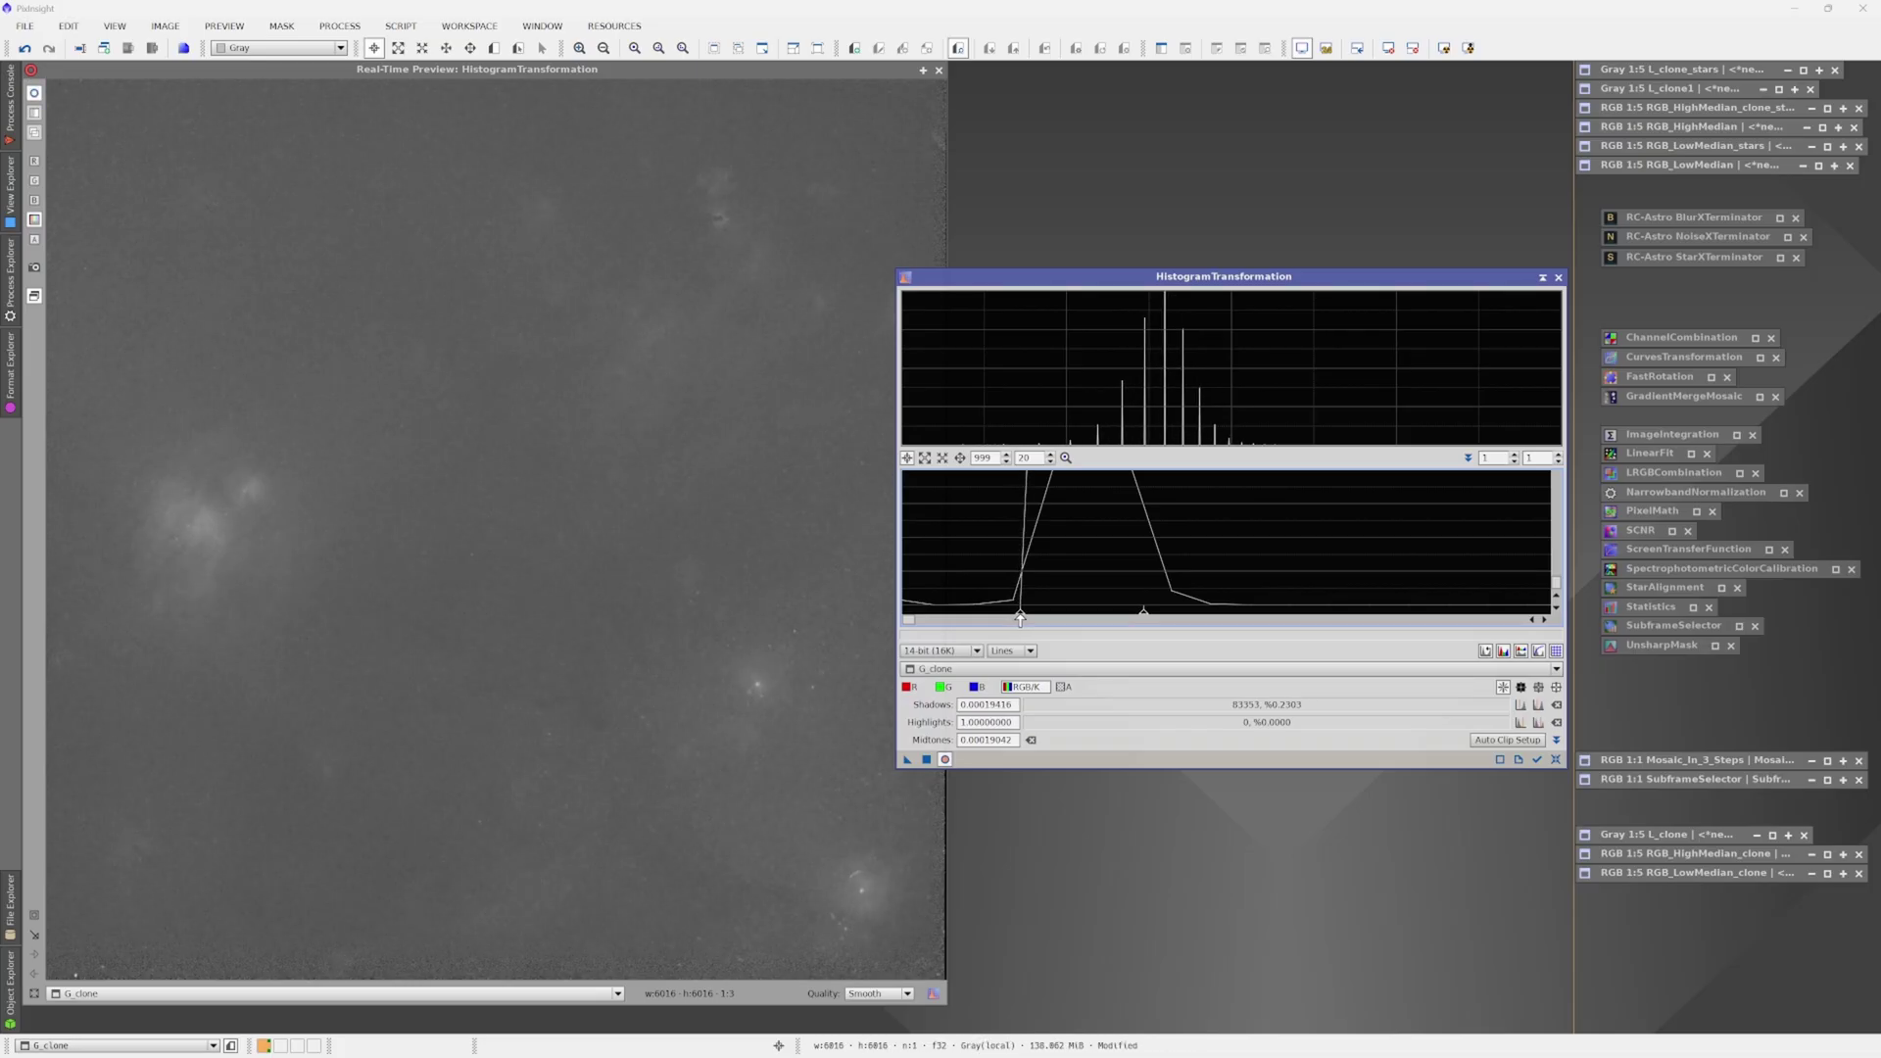
drag(1143, 614, 1116, 615)
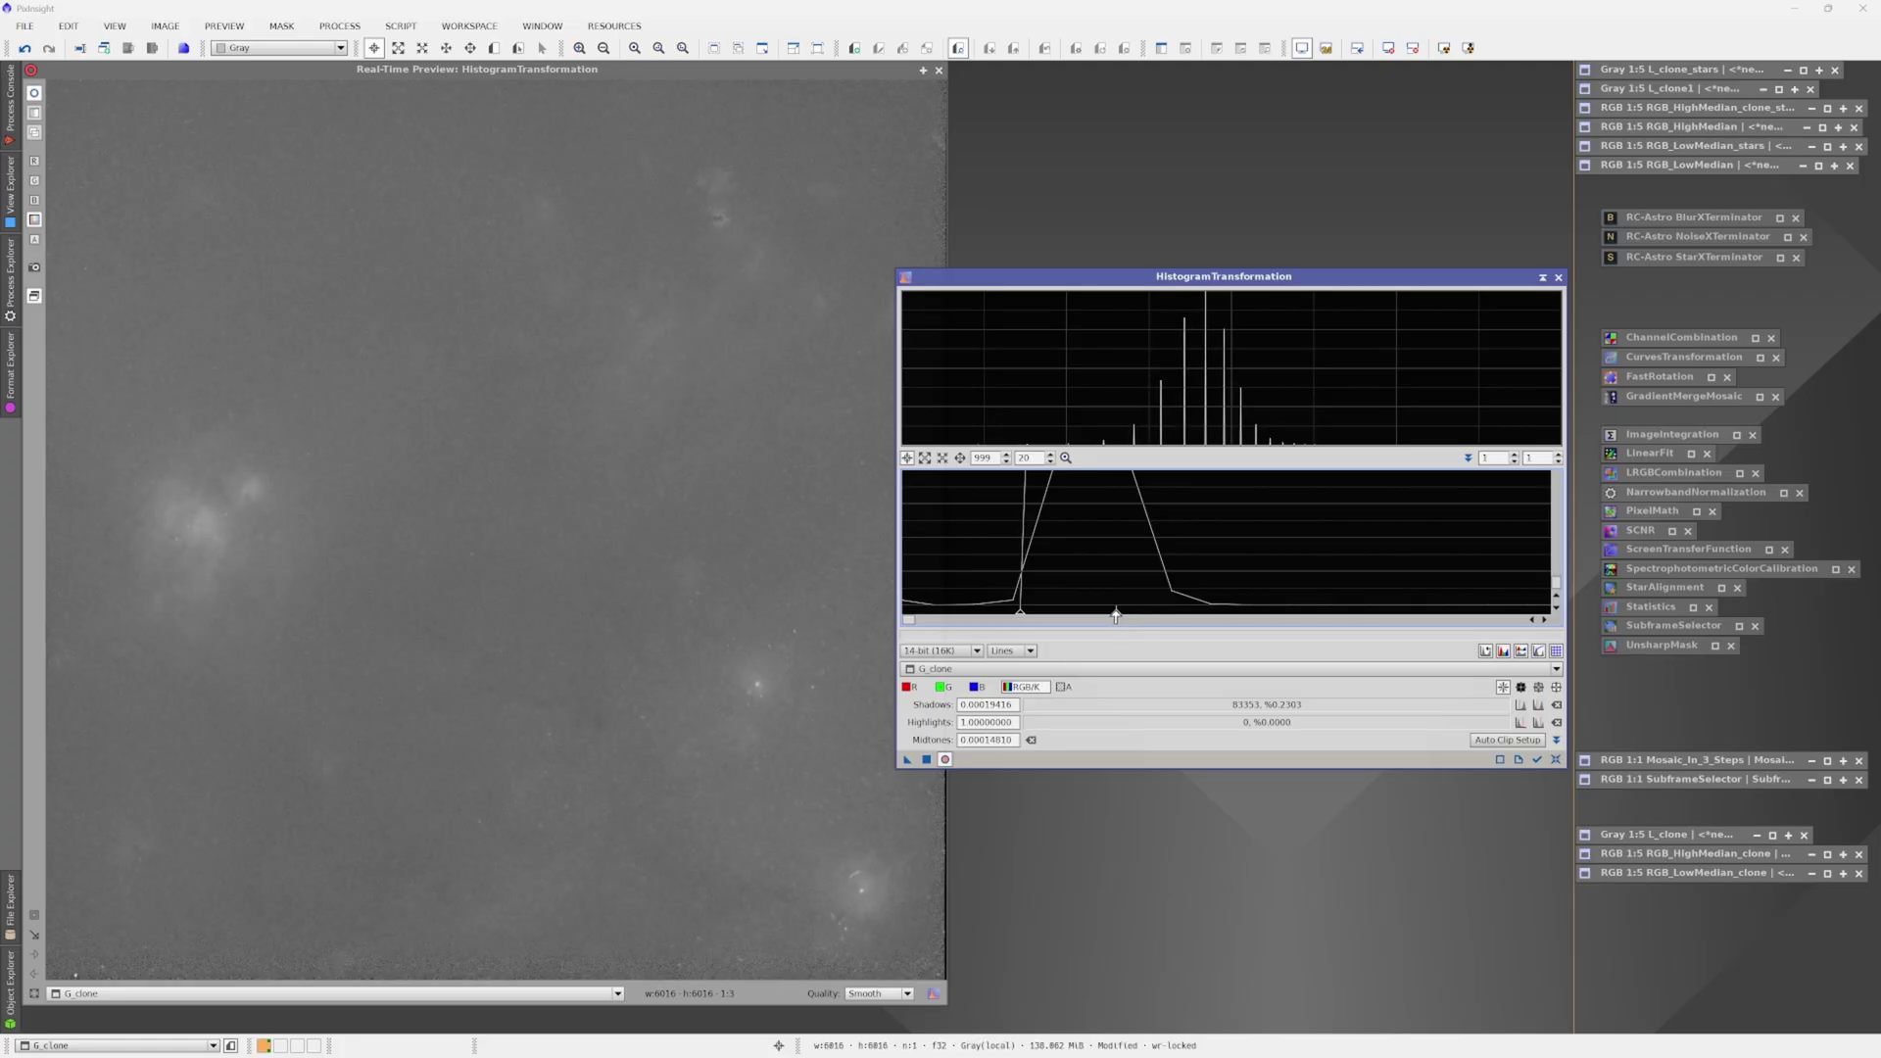
click(938, 70)
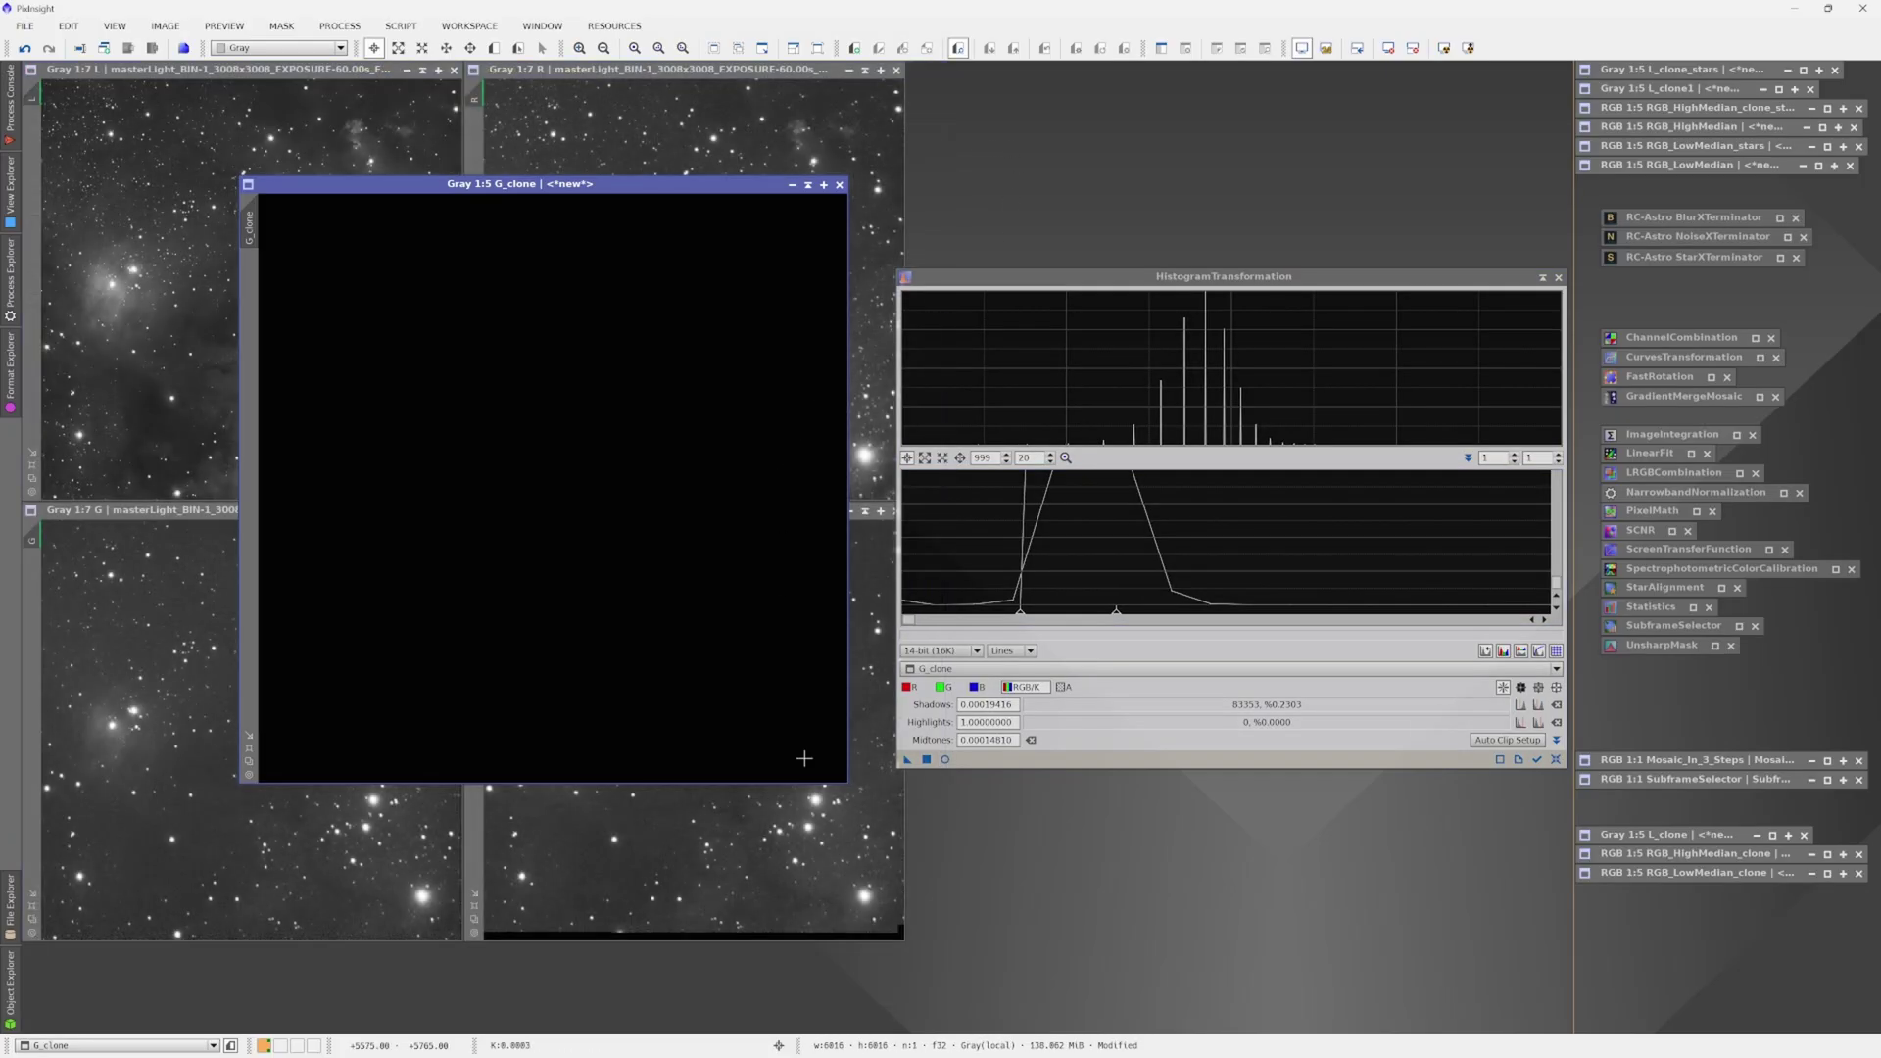
drag(908, 759, 748, 701)
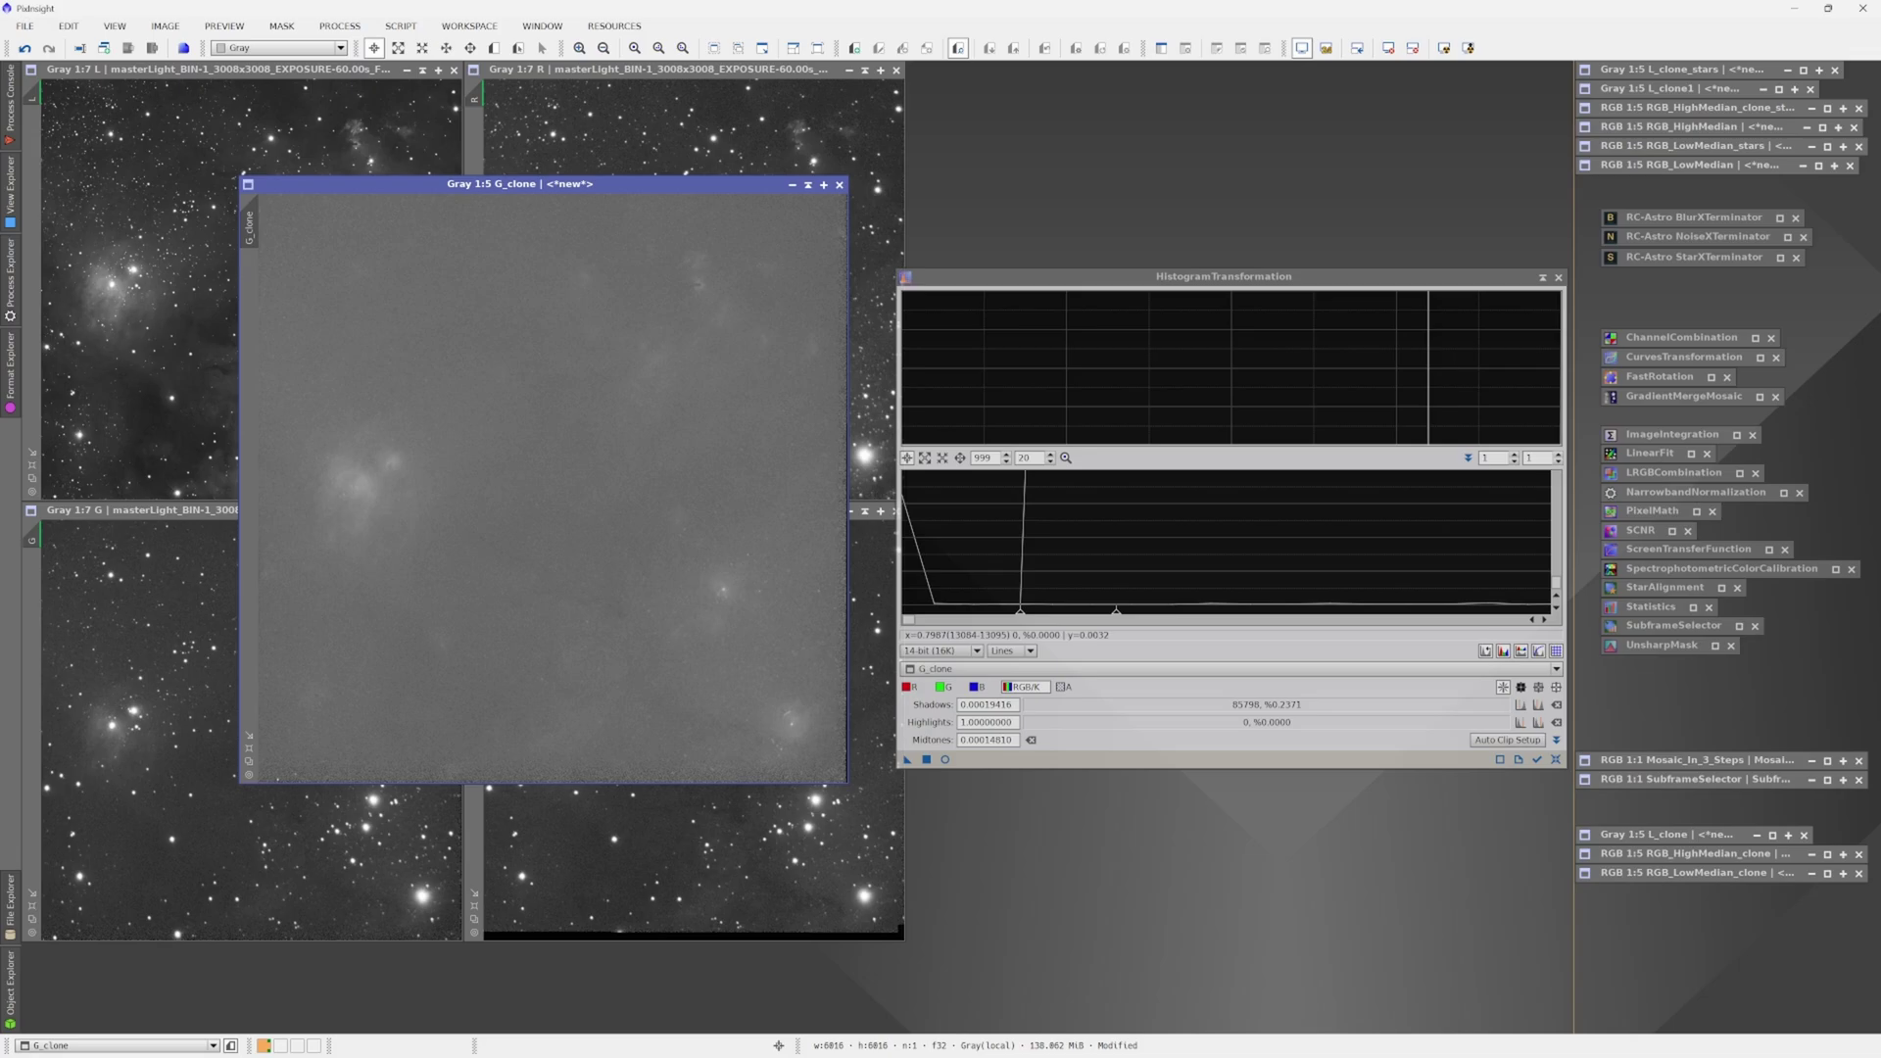
Step: Apply NoiseXTerminator with Denoise 0.90 and Detail 0.15 to G_clone, then iconize it
click(1546, 281)
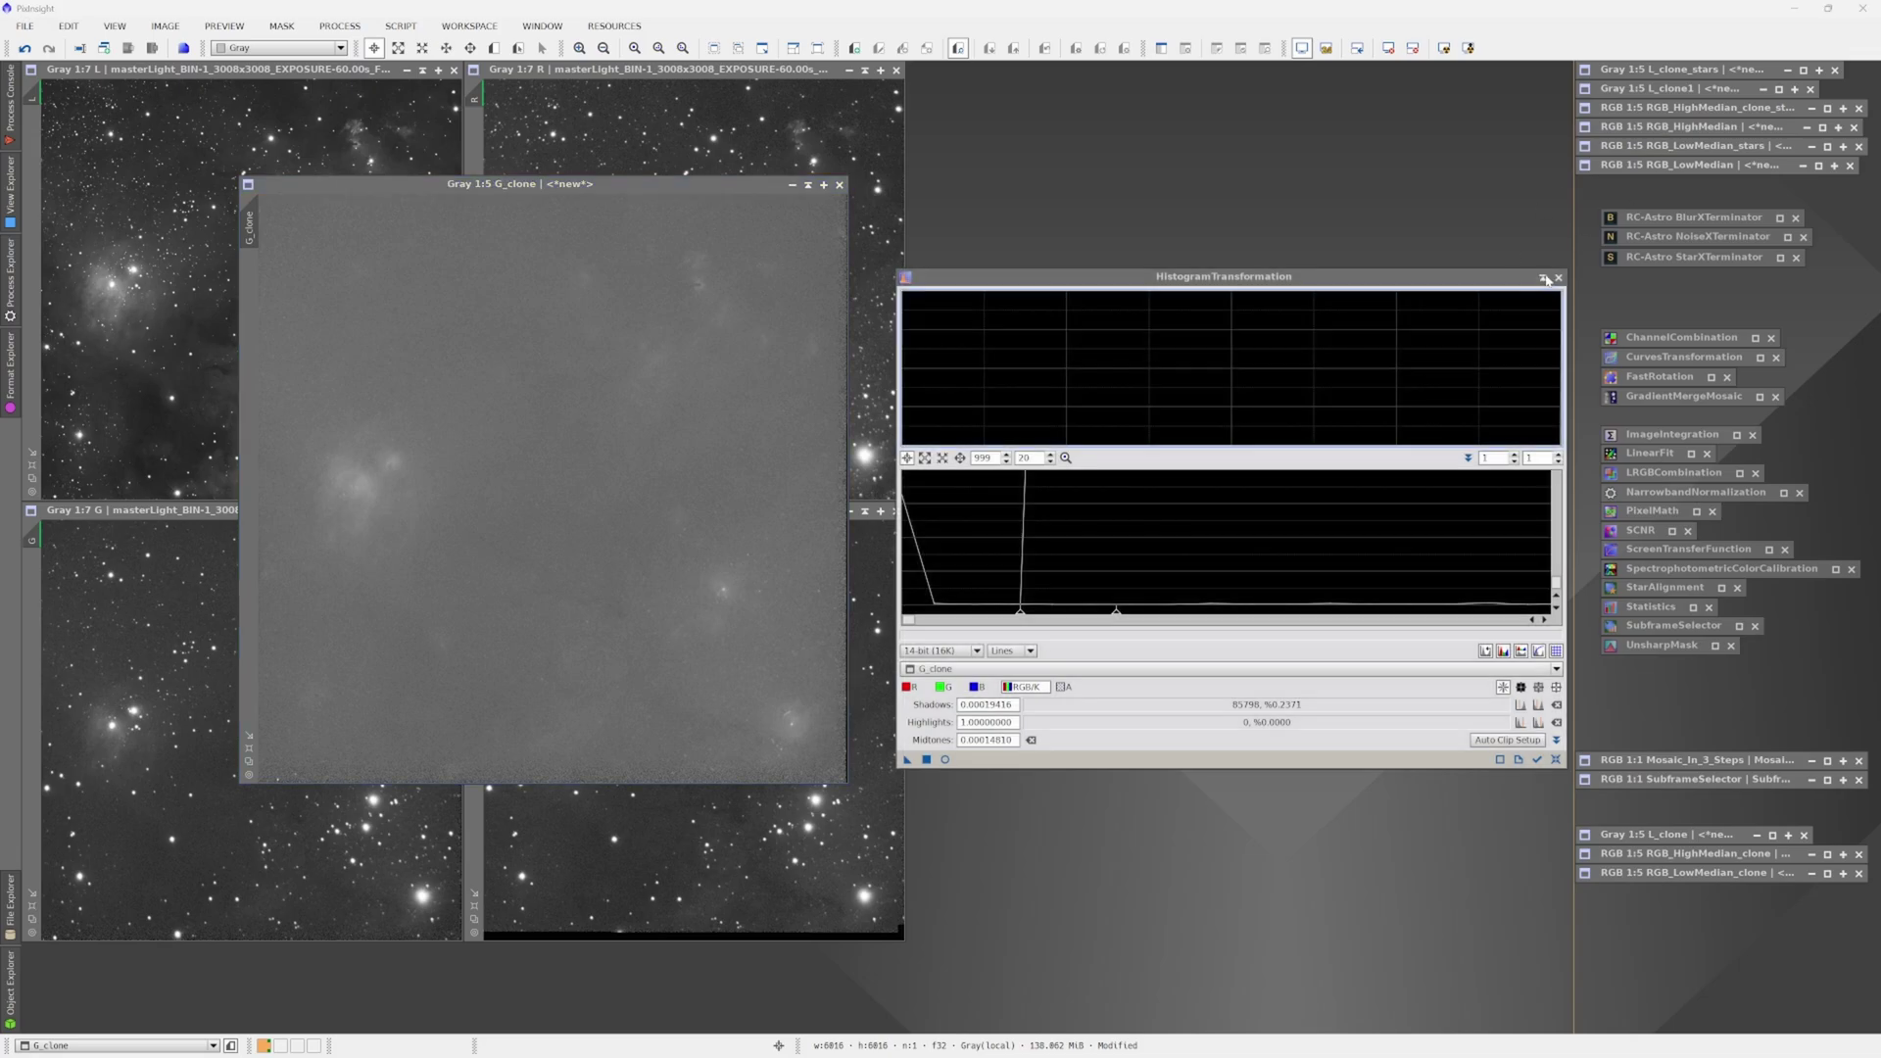
click(1547, 281)
double_click(1724, 237)
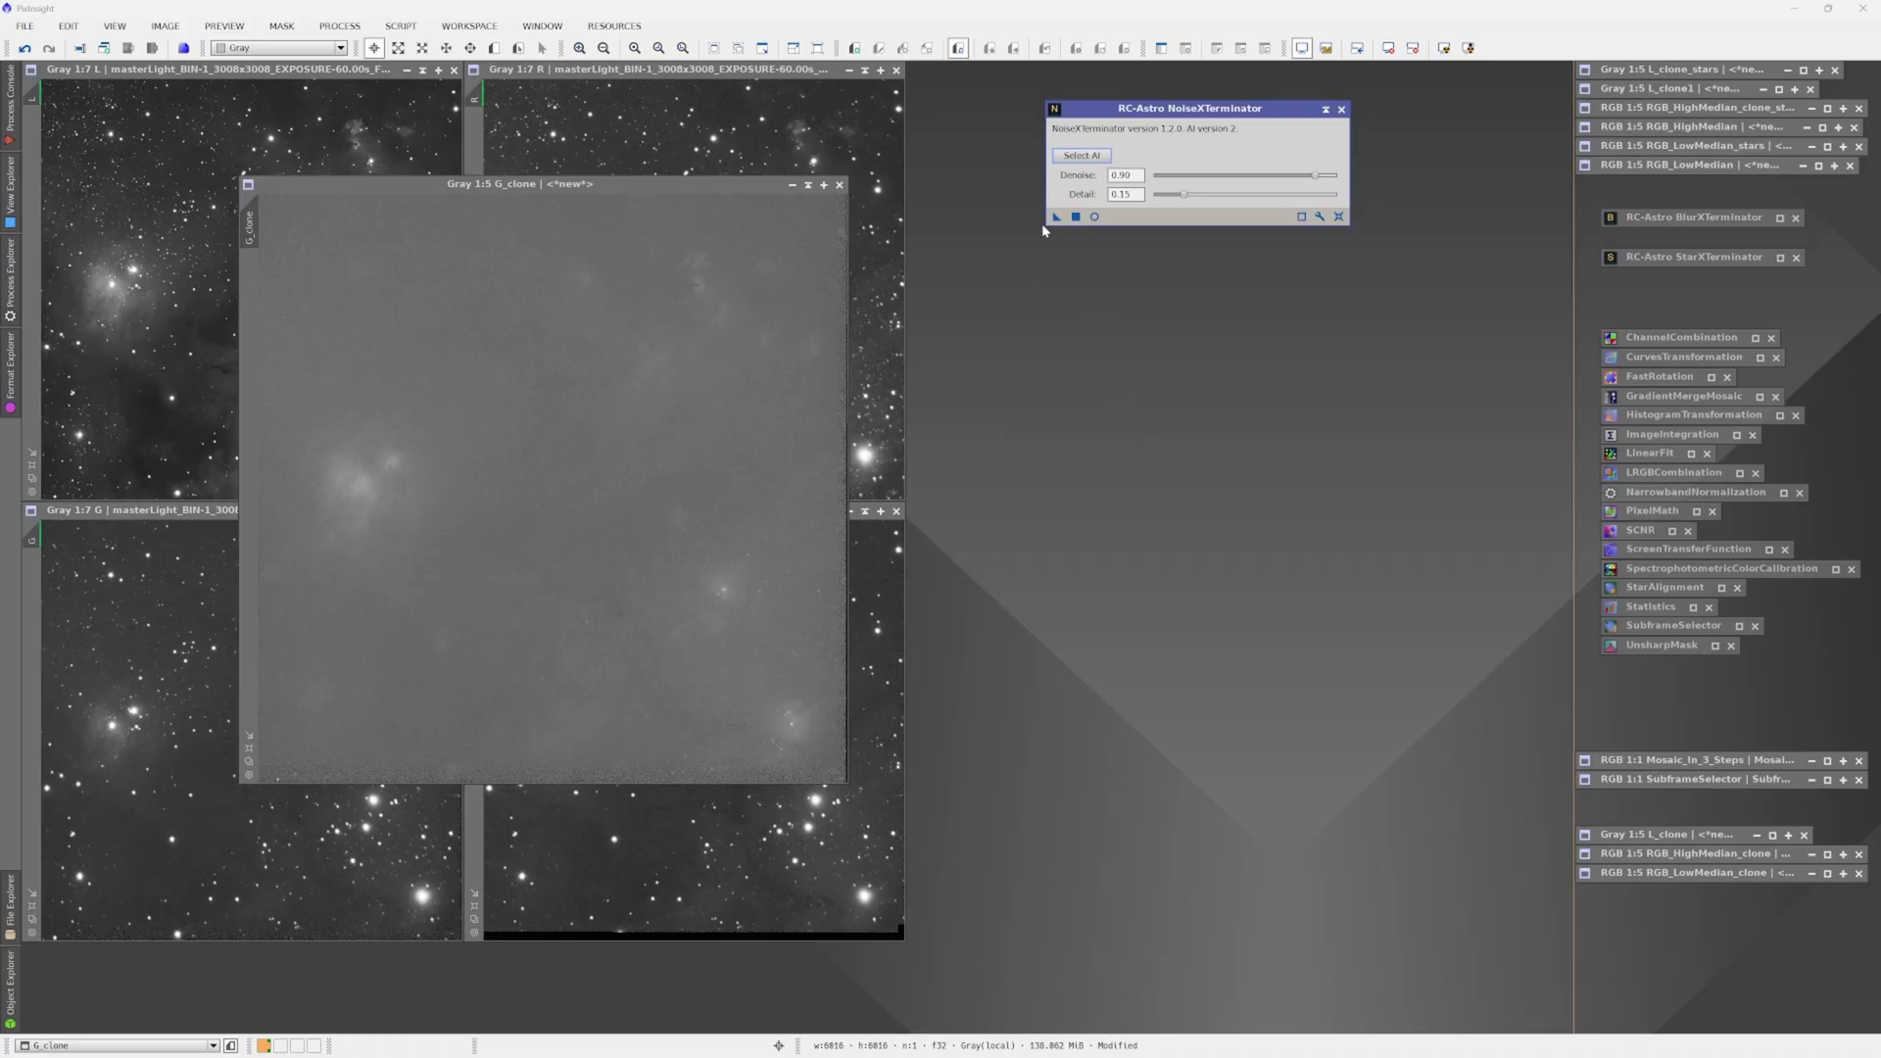
drag(1056, 216, 651, 461)
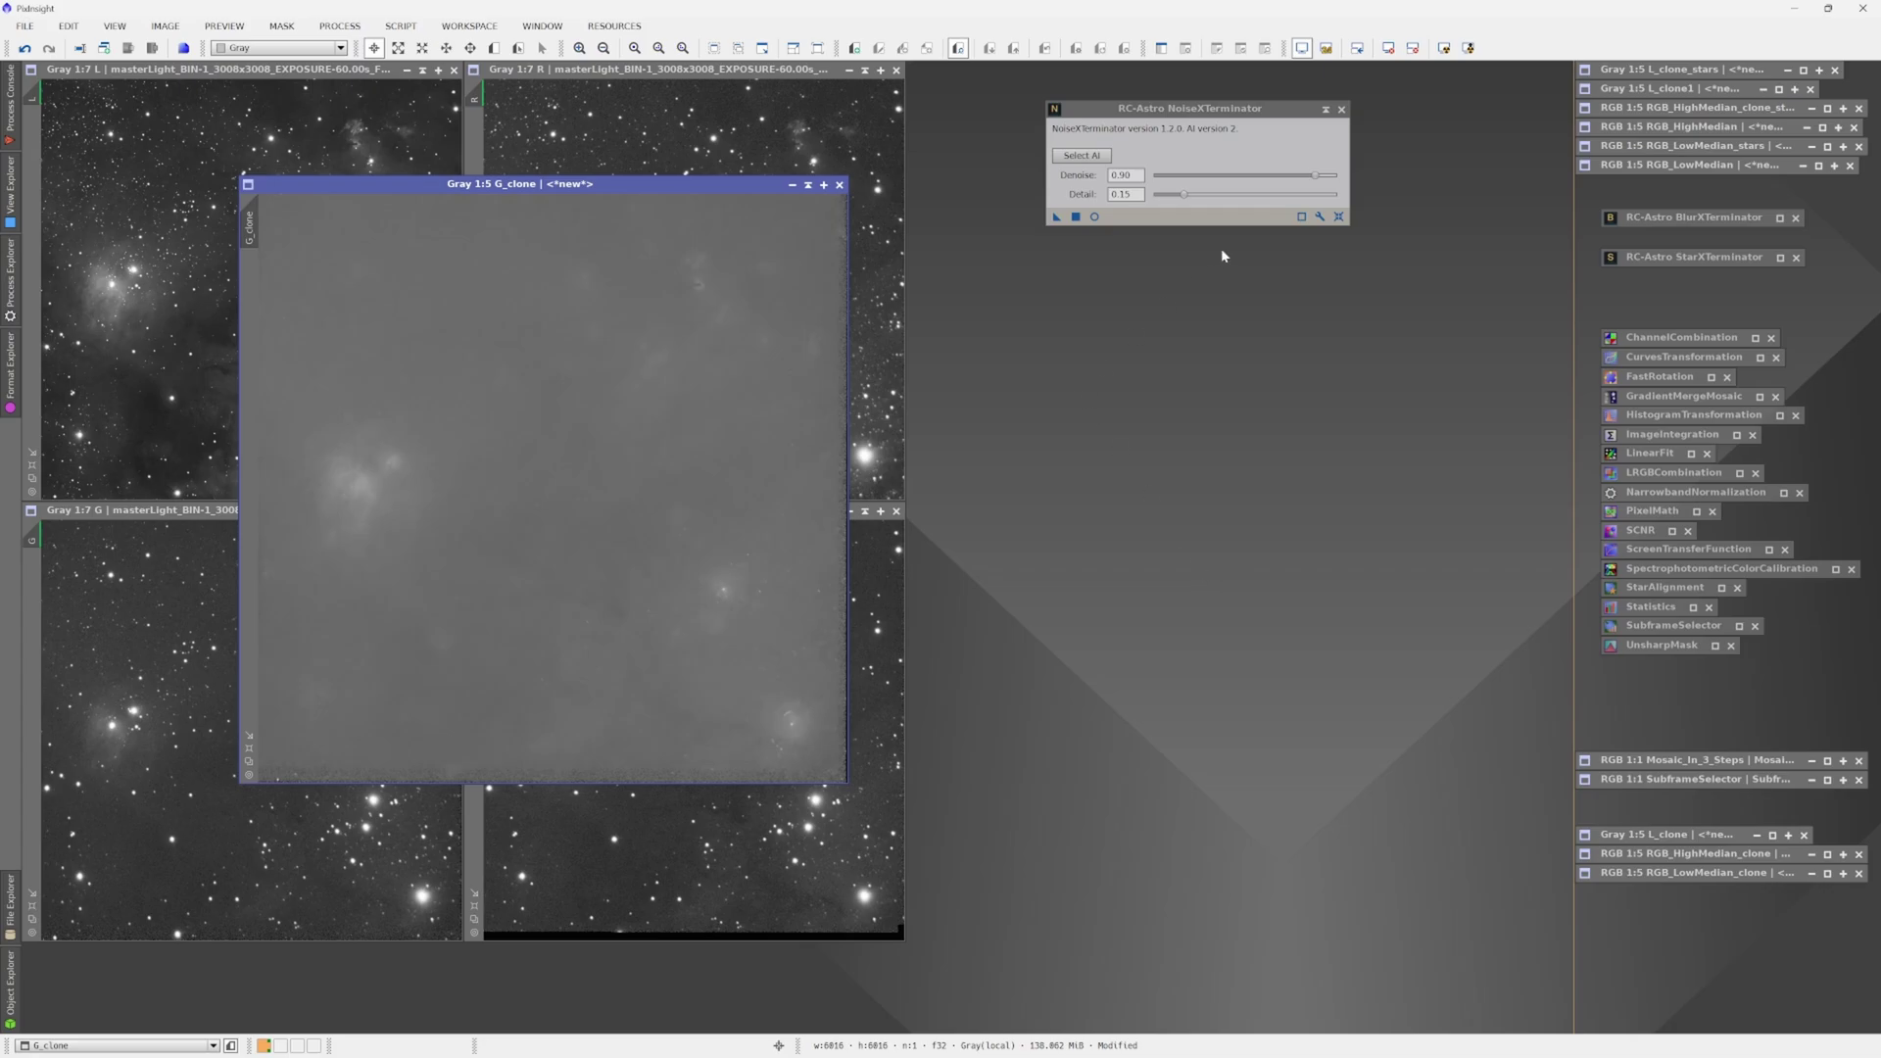
click(1326, 109)
click(449, 180)
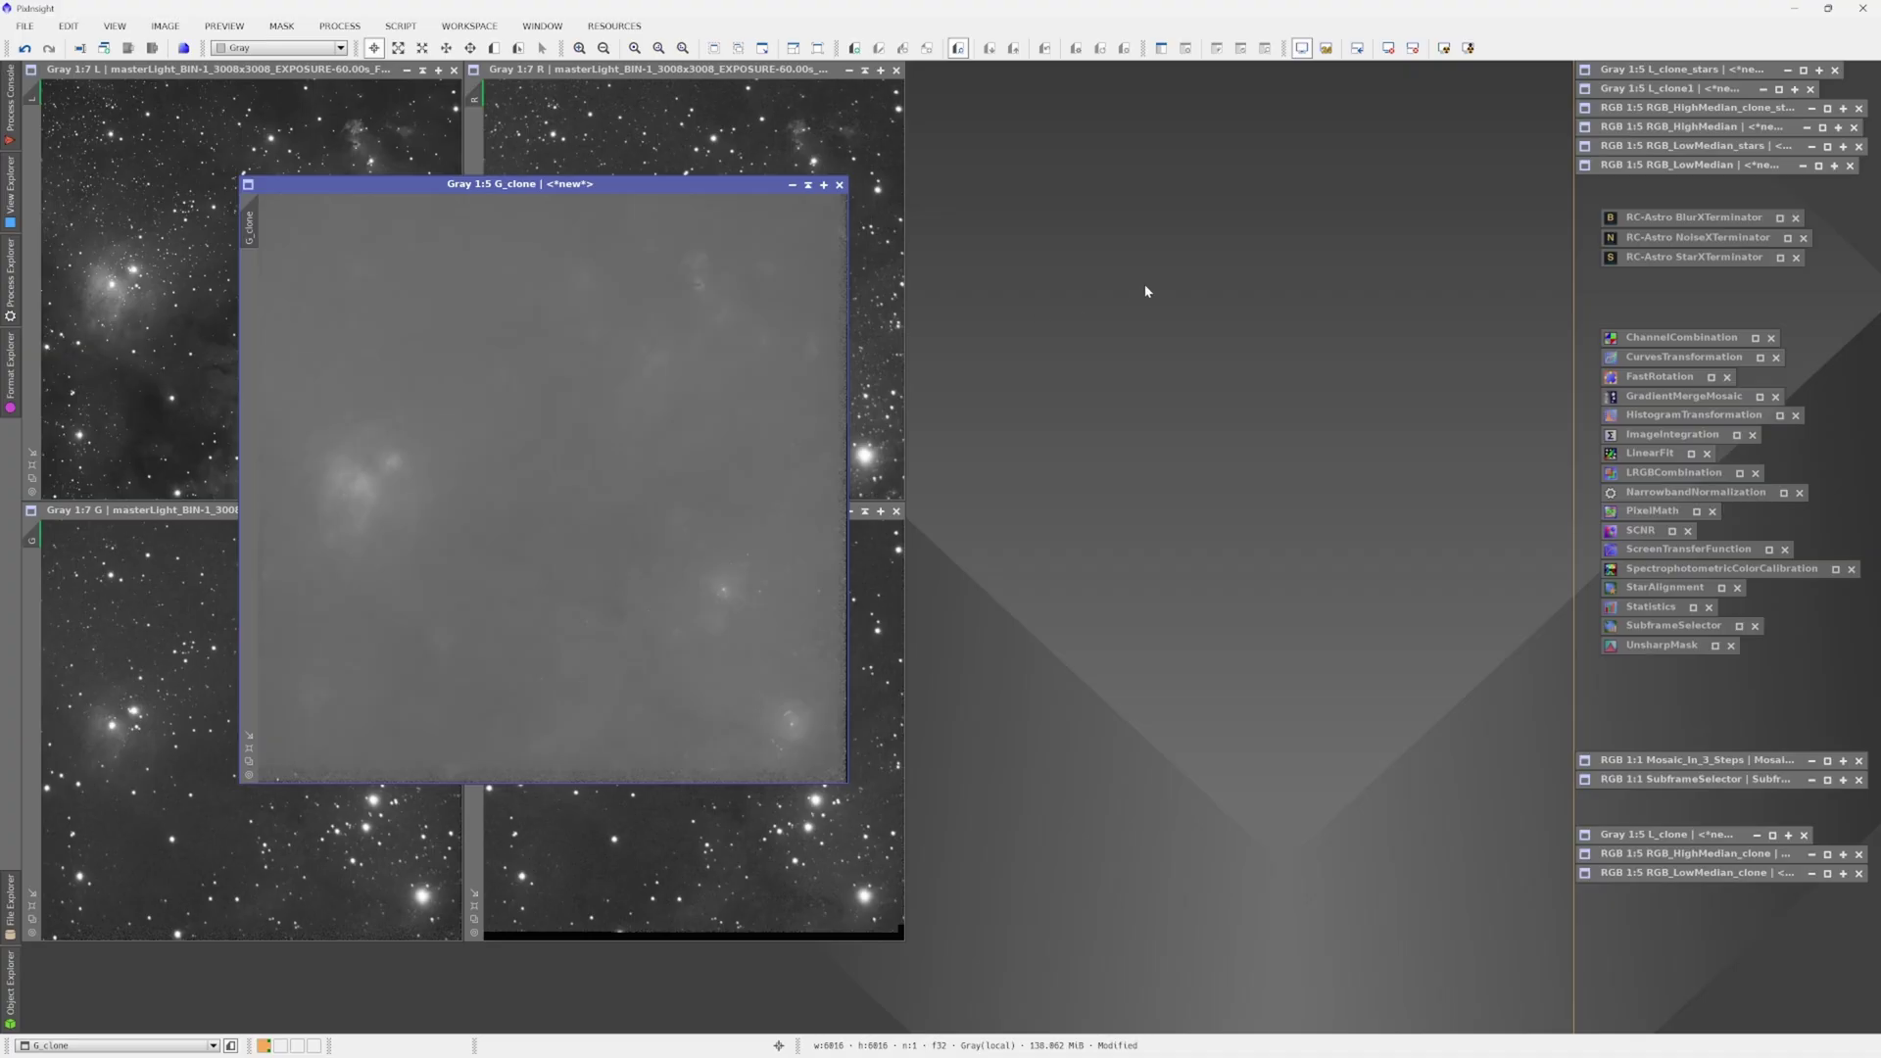
Step: Save G_clone through File > Save As as the TIFF file G_clone.tif
right_click(518, 523)
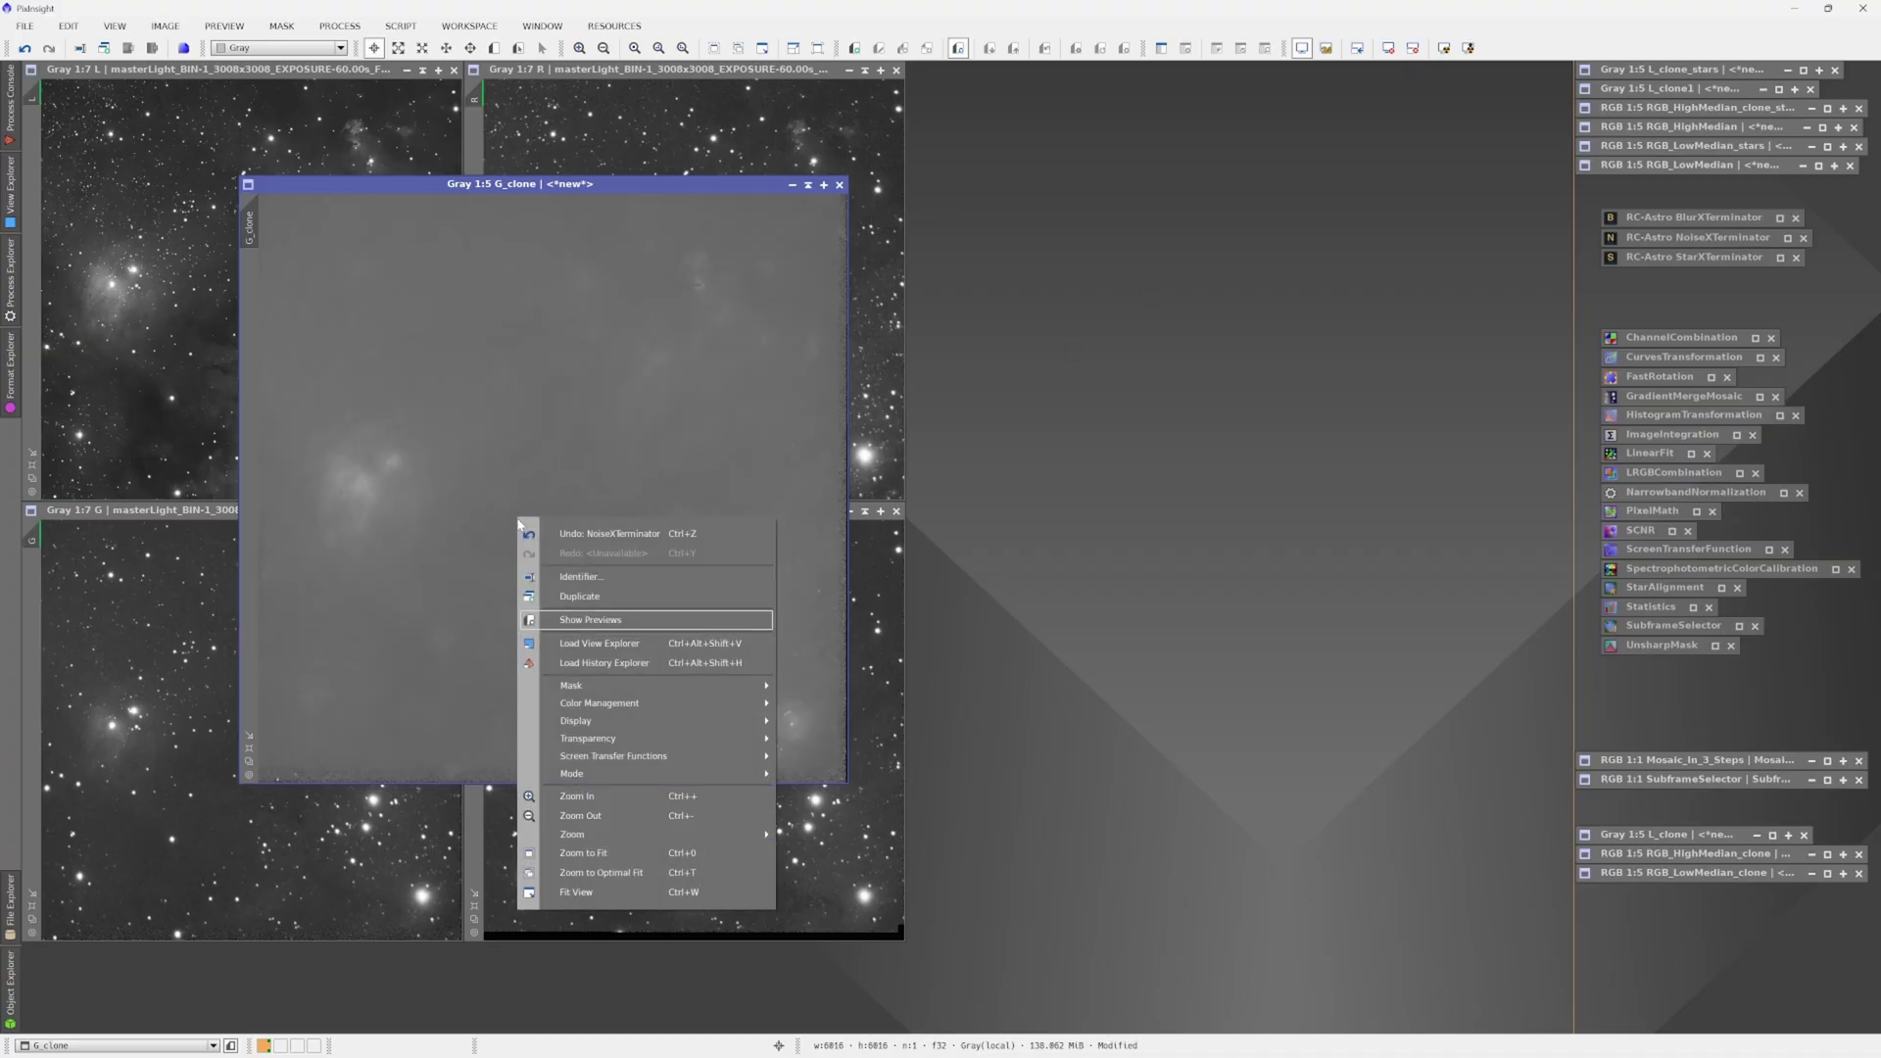
click(590, 186)
click(22, 23)
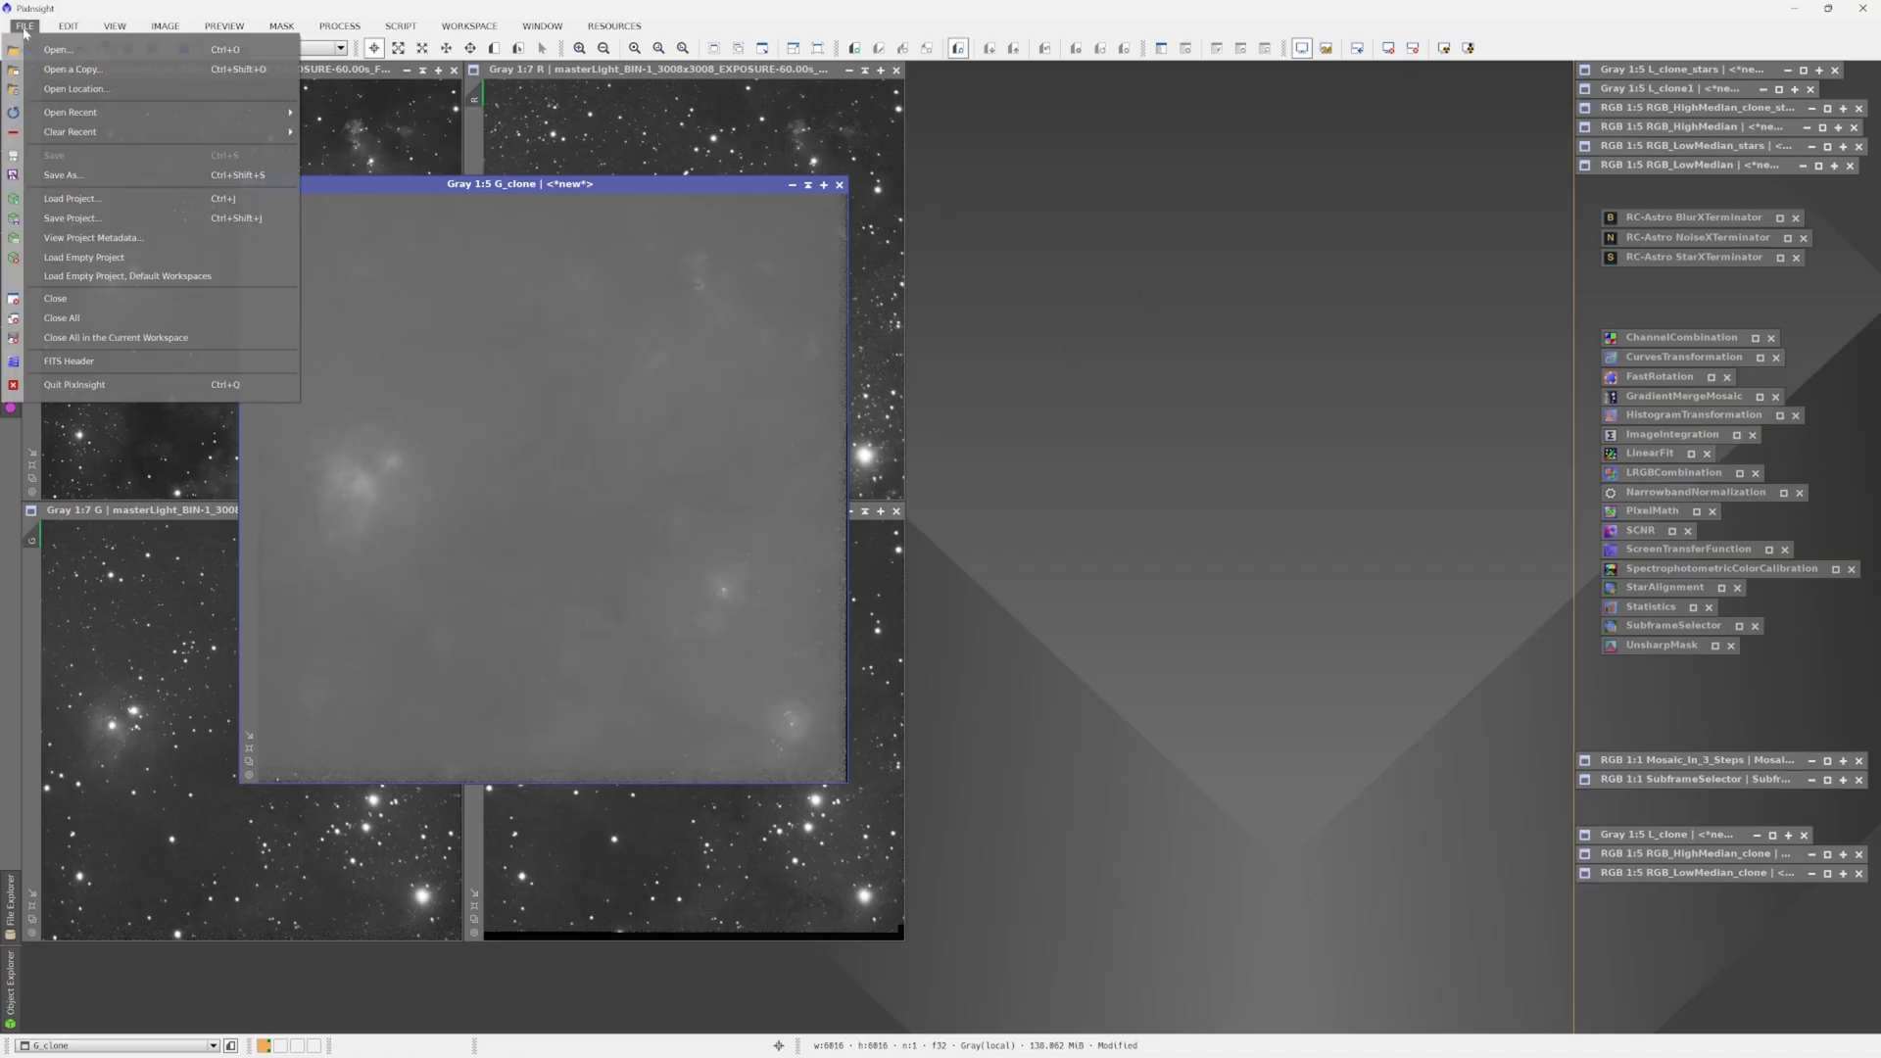
click(63, 175)
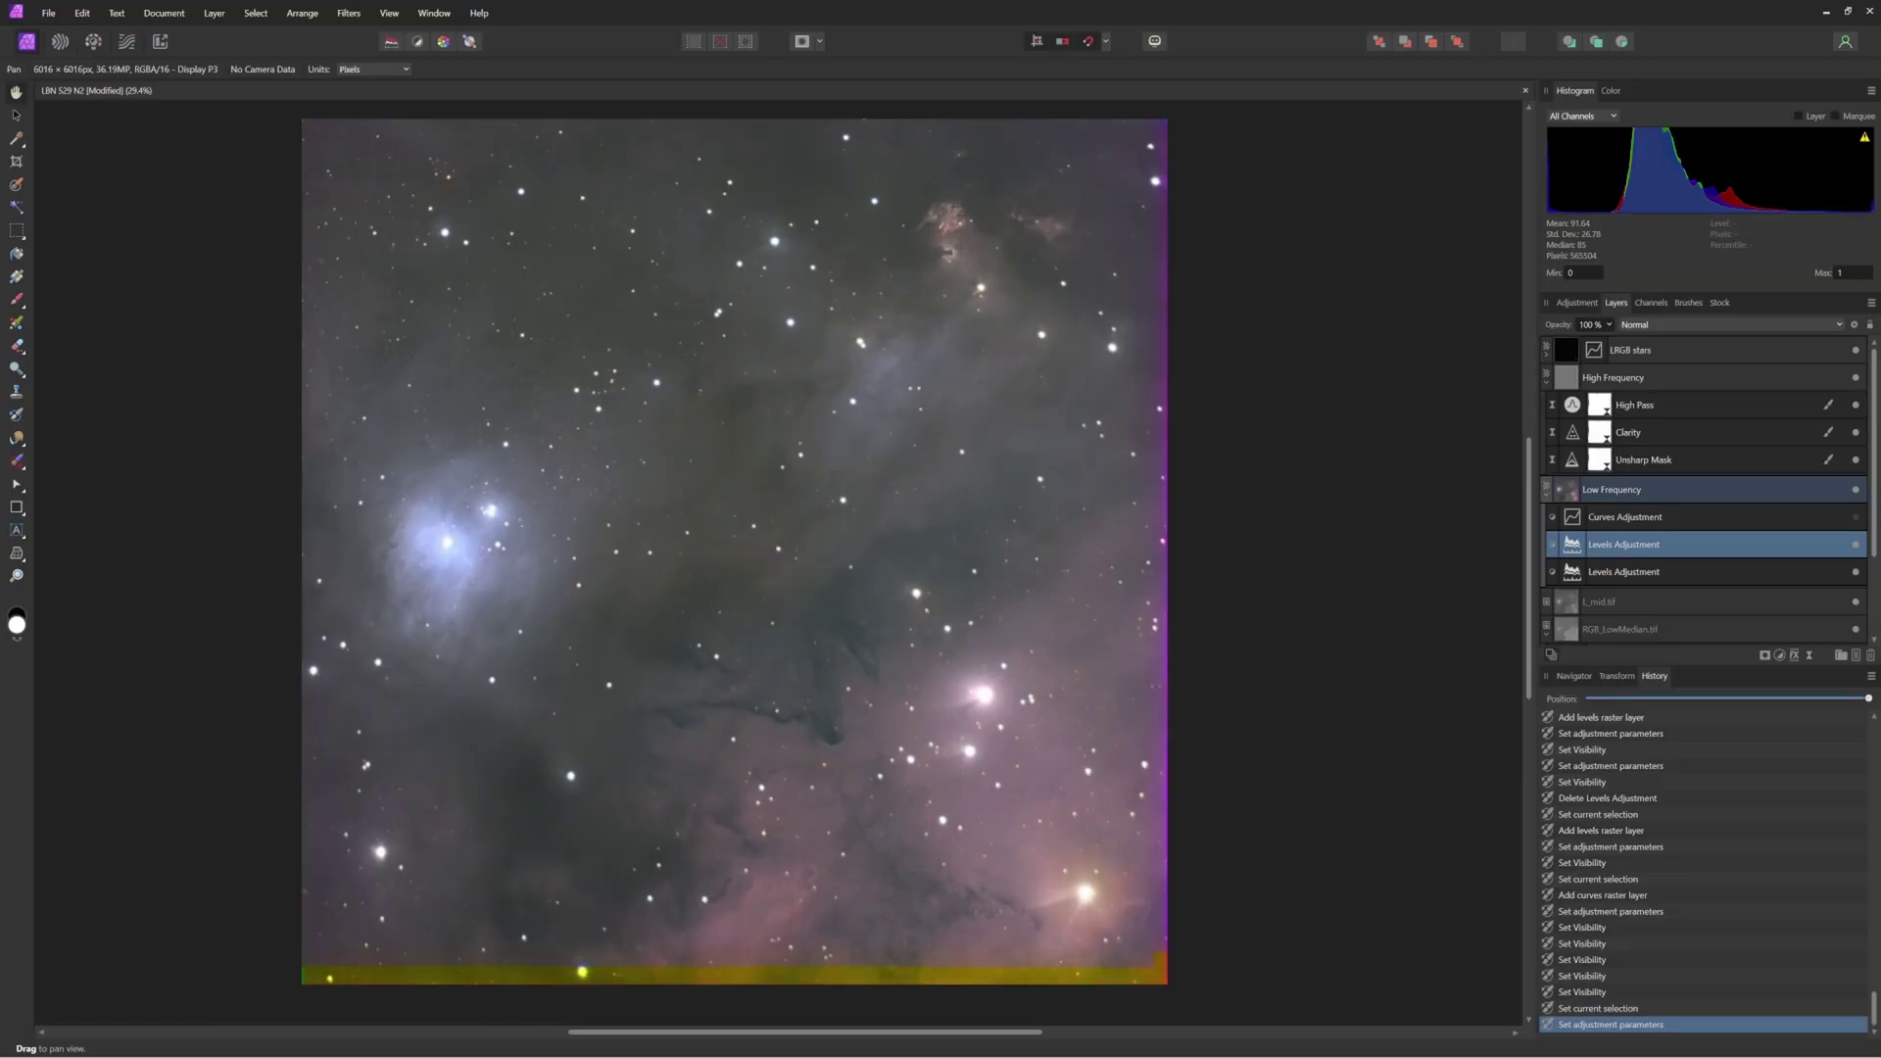
Step: Place G_clone.tif into the LBN 529 document and draw a white rectangle covering it
drag(446, 446, 734, 552)
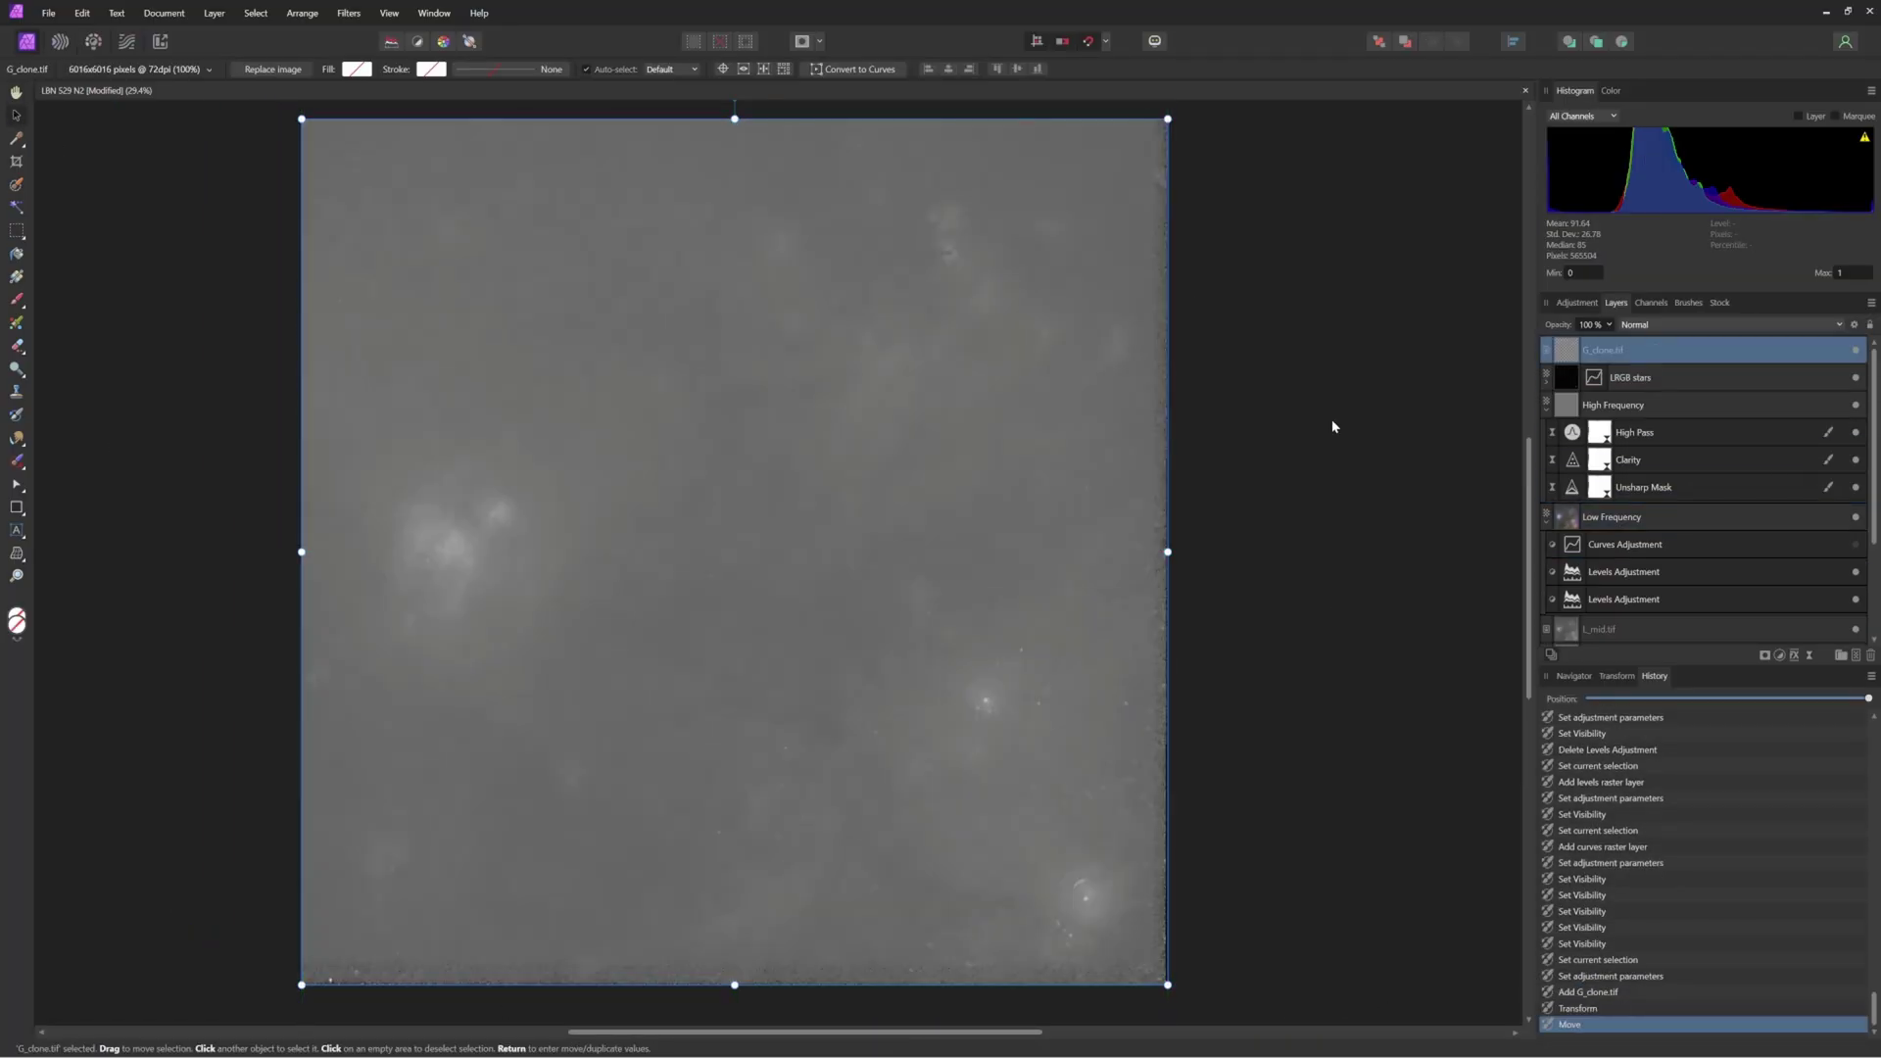
scroll(758, 441, down, 2)
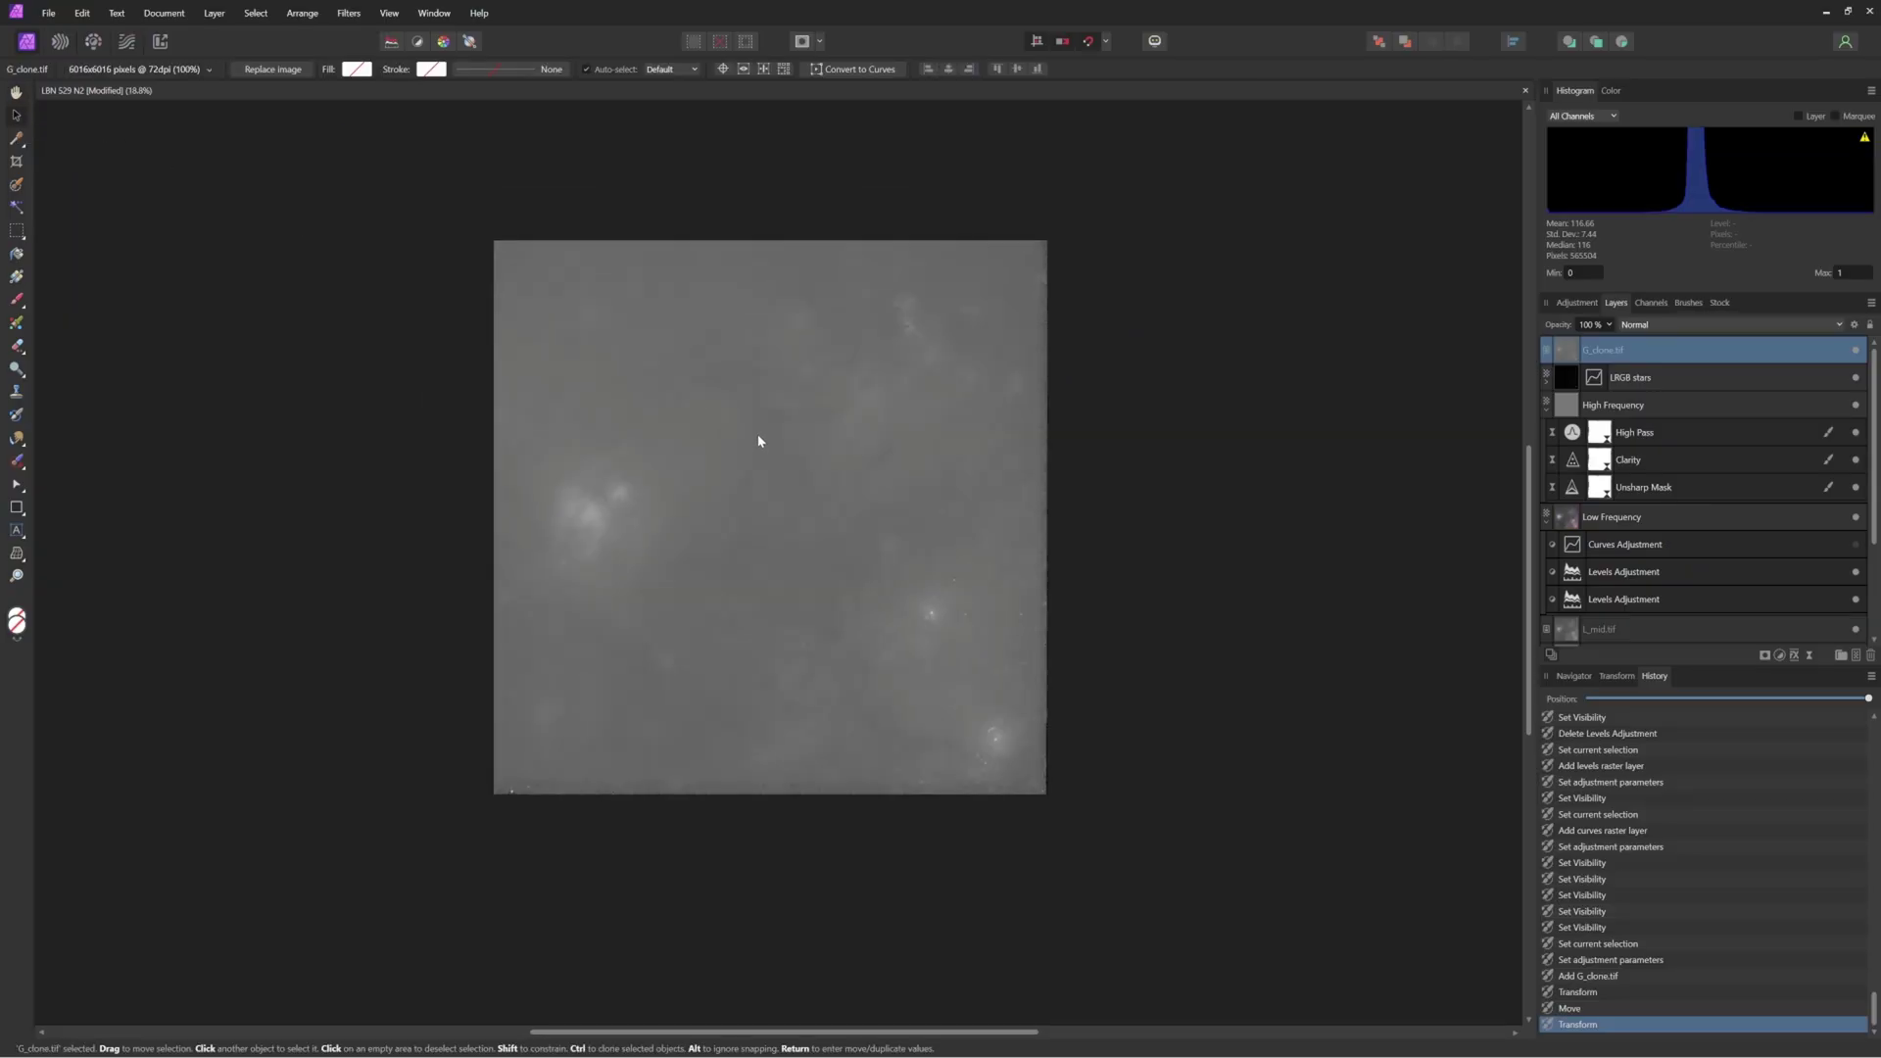
click(22, 508)
drag(450, 202, 1073, 824)
click(1611, 91)
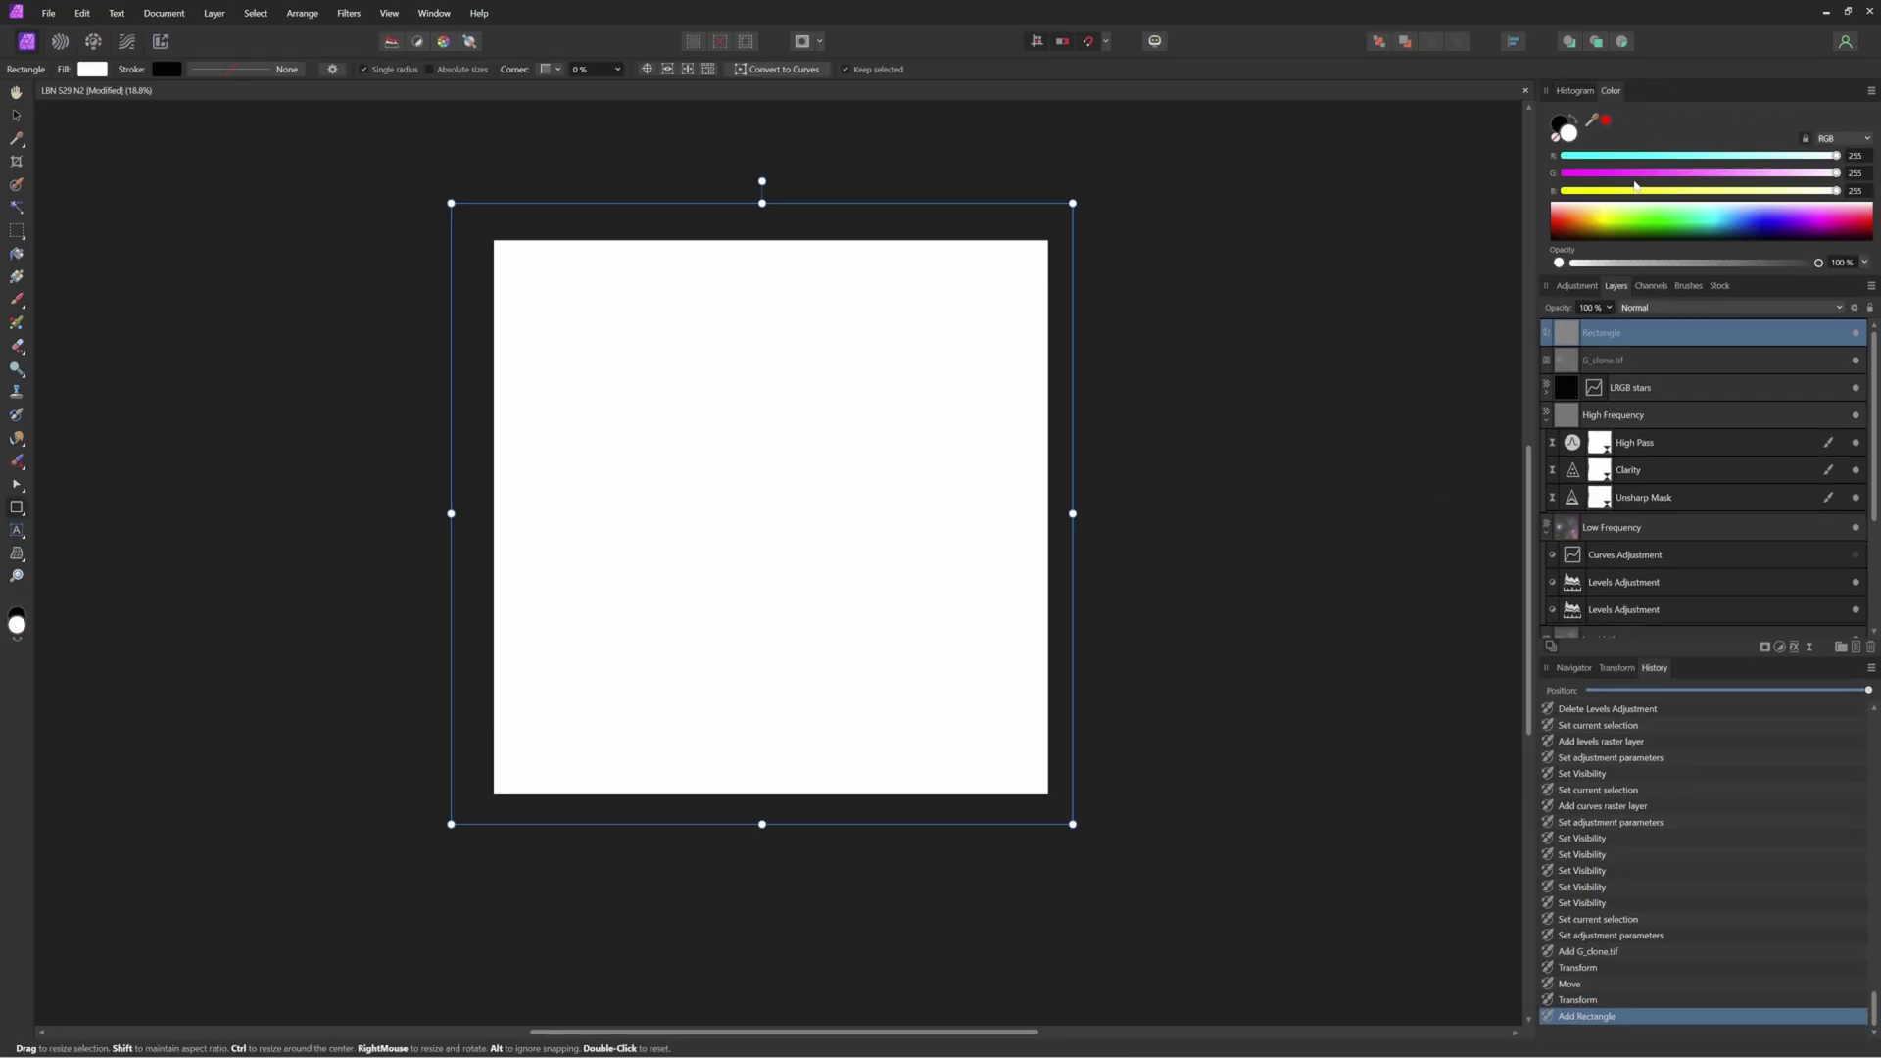
Step: Adjust the rectangle's colour to a bright yellow fill and set its blend mode to Color Burn
drag(1634, 186, 1666, 191)
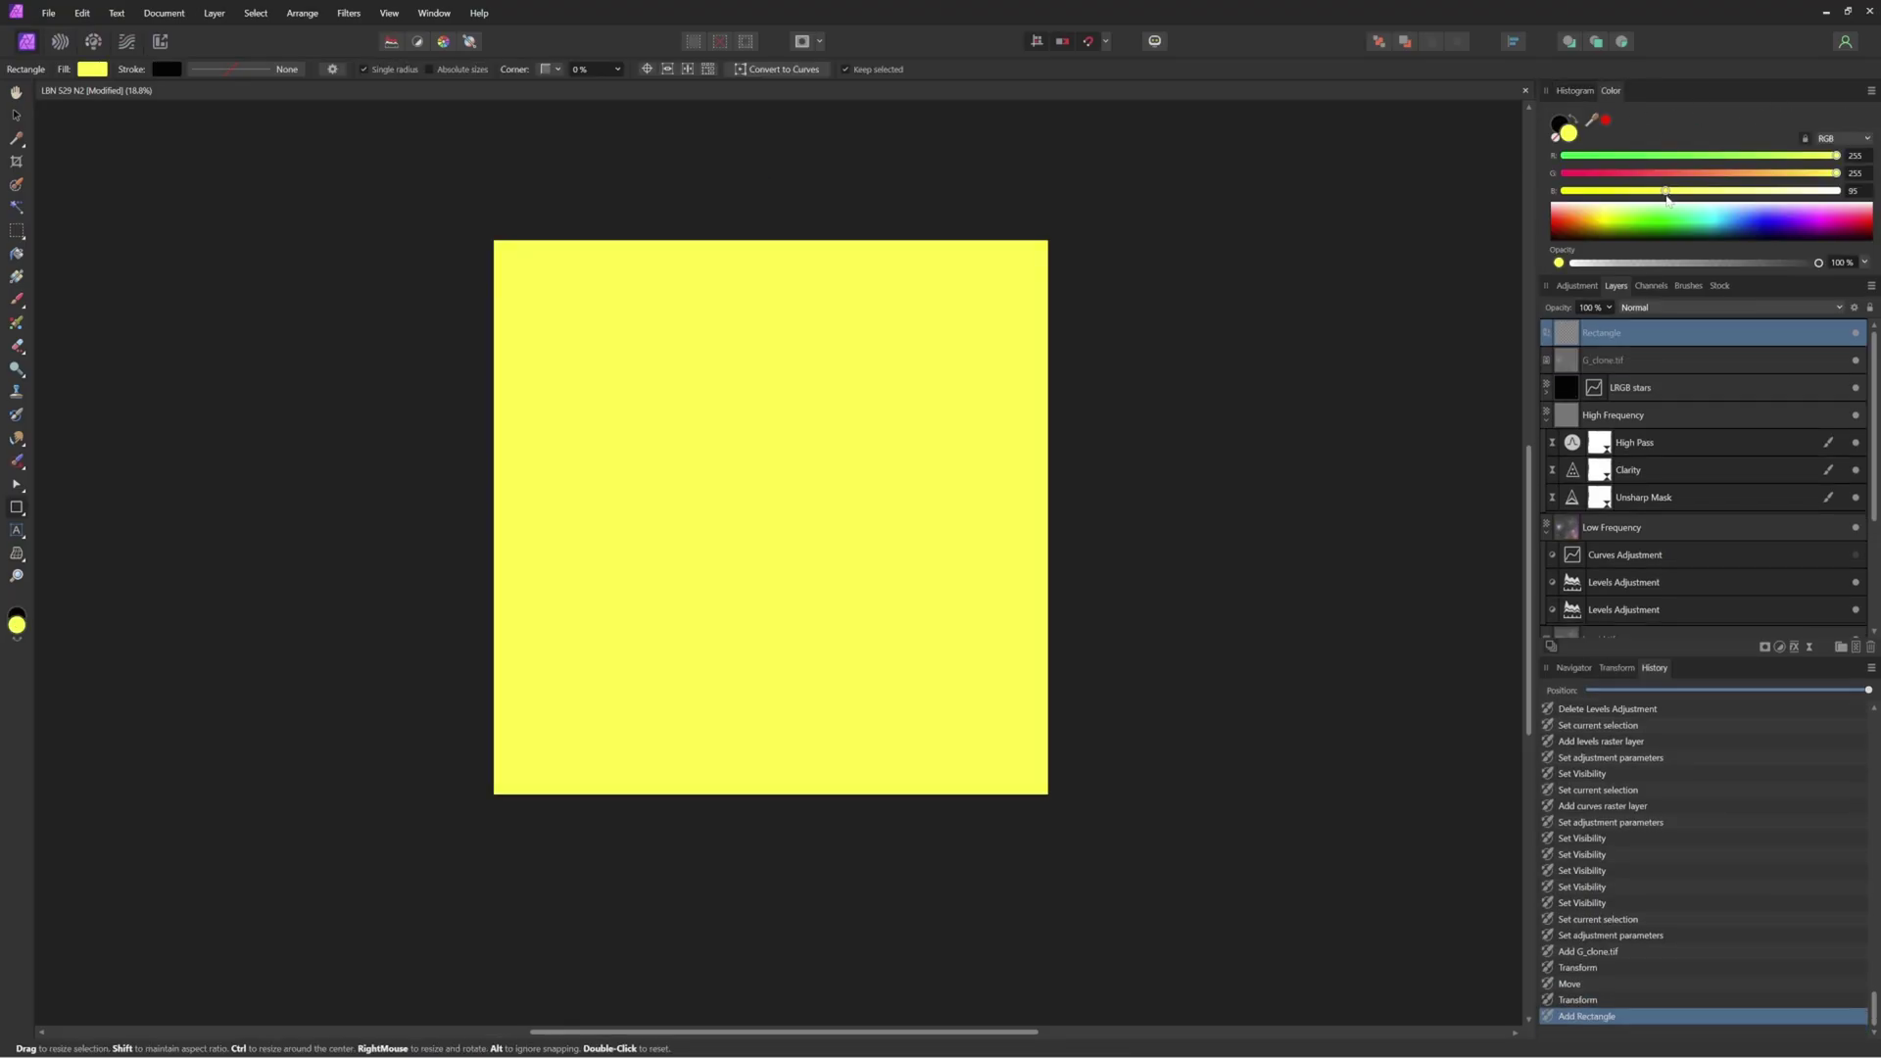
drag(1609, 232, 1598, 225)
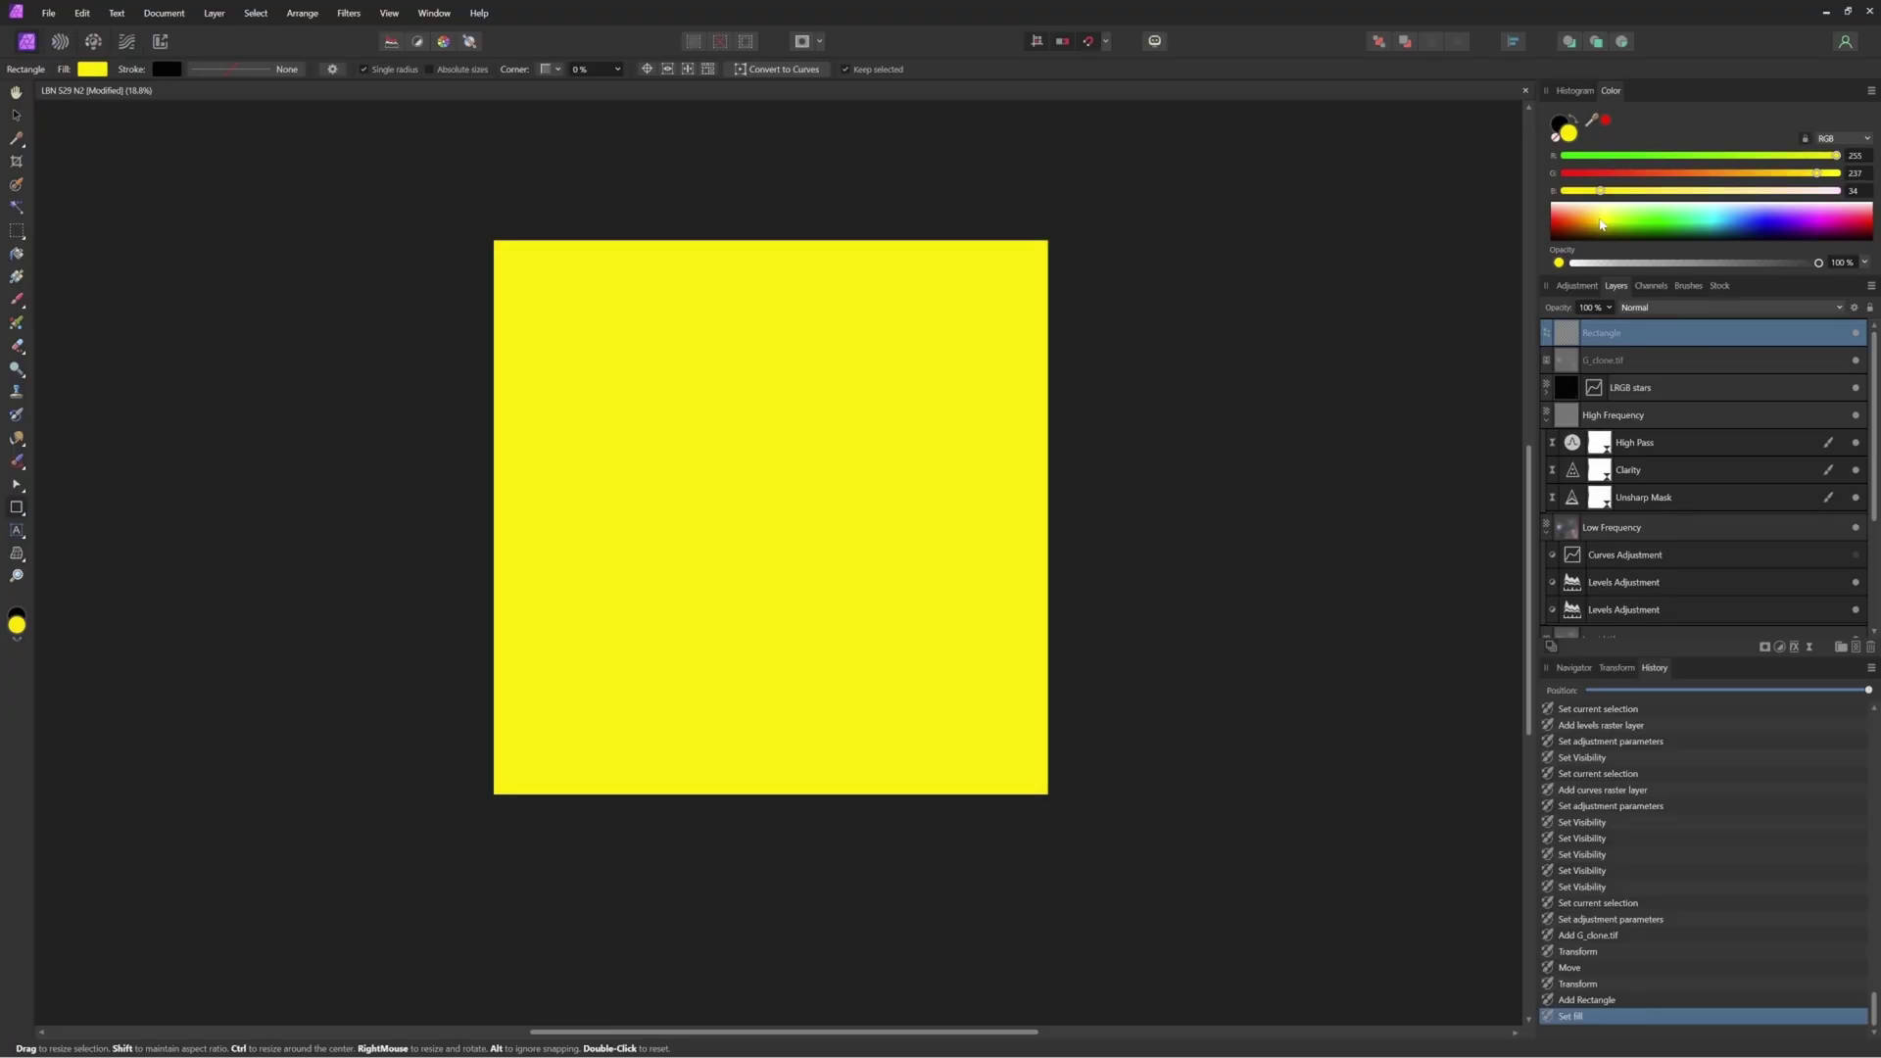
click(1602, 224)
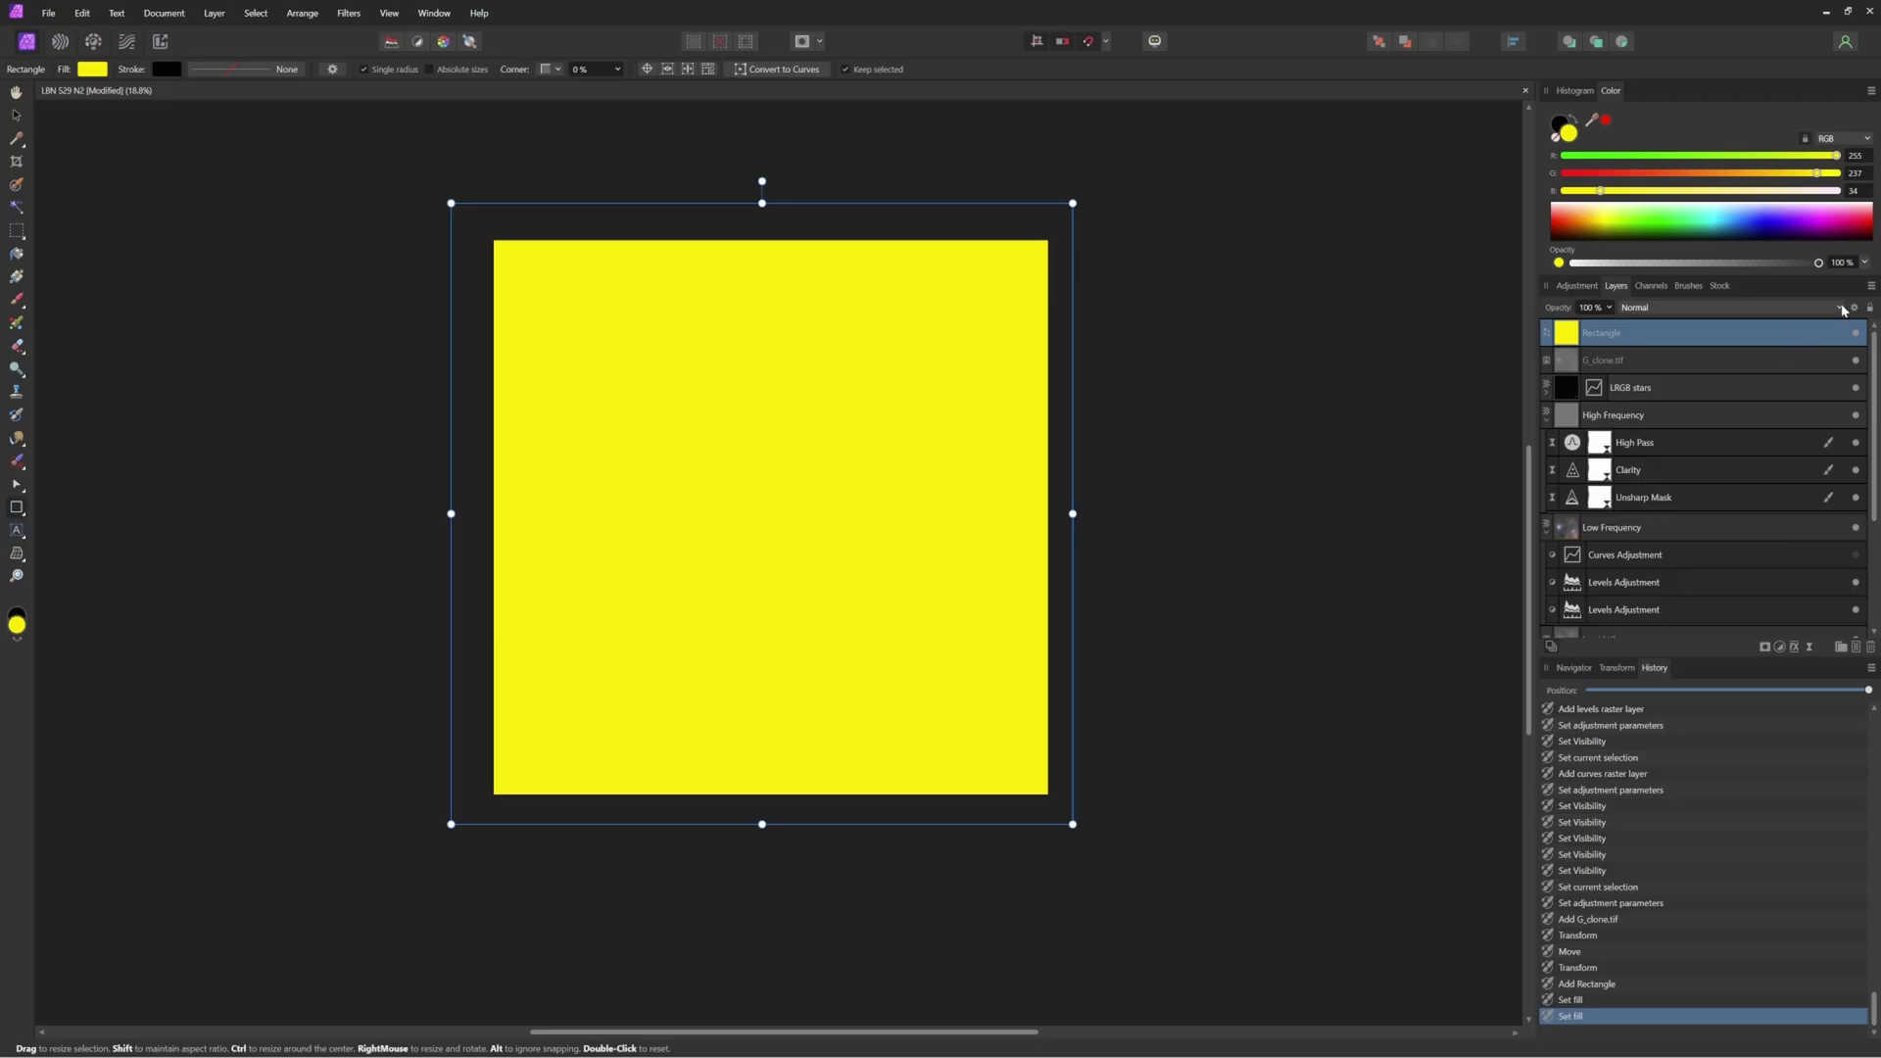
click(1806, 308)
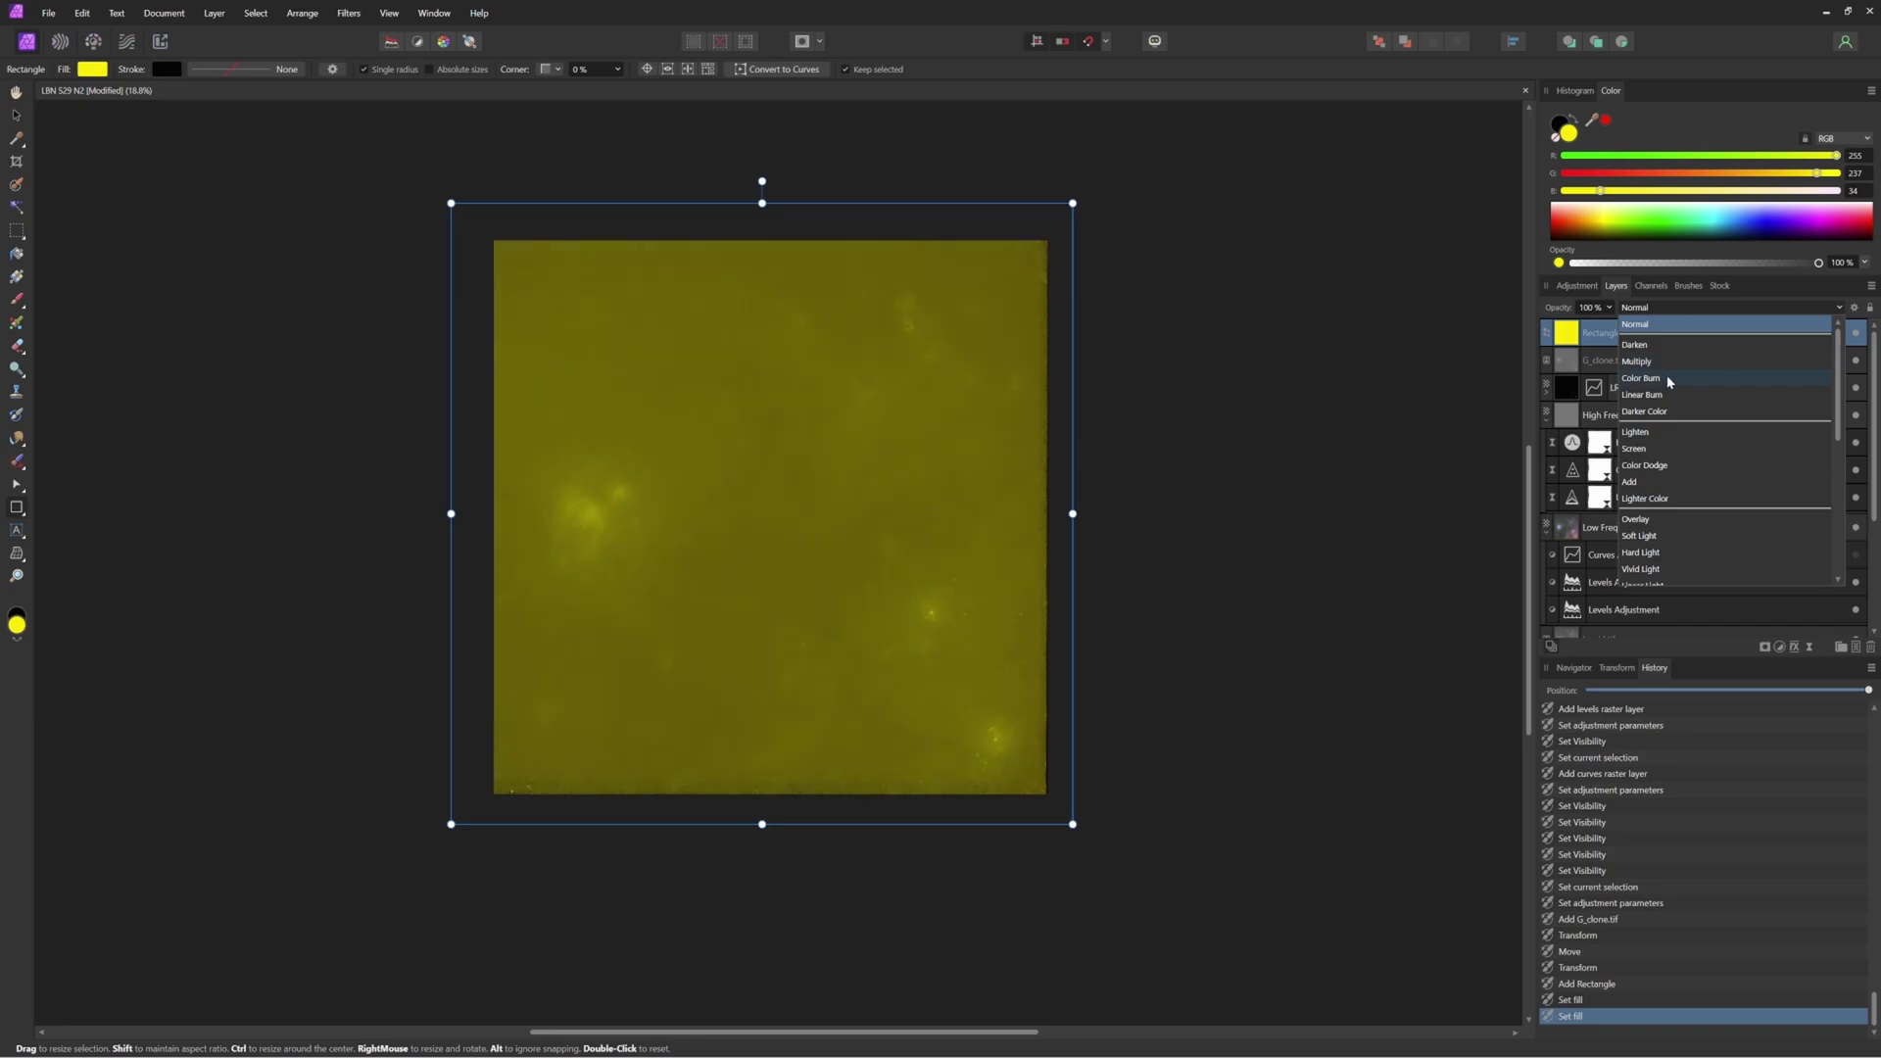
click(1669, 381)
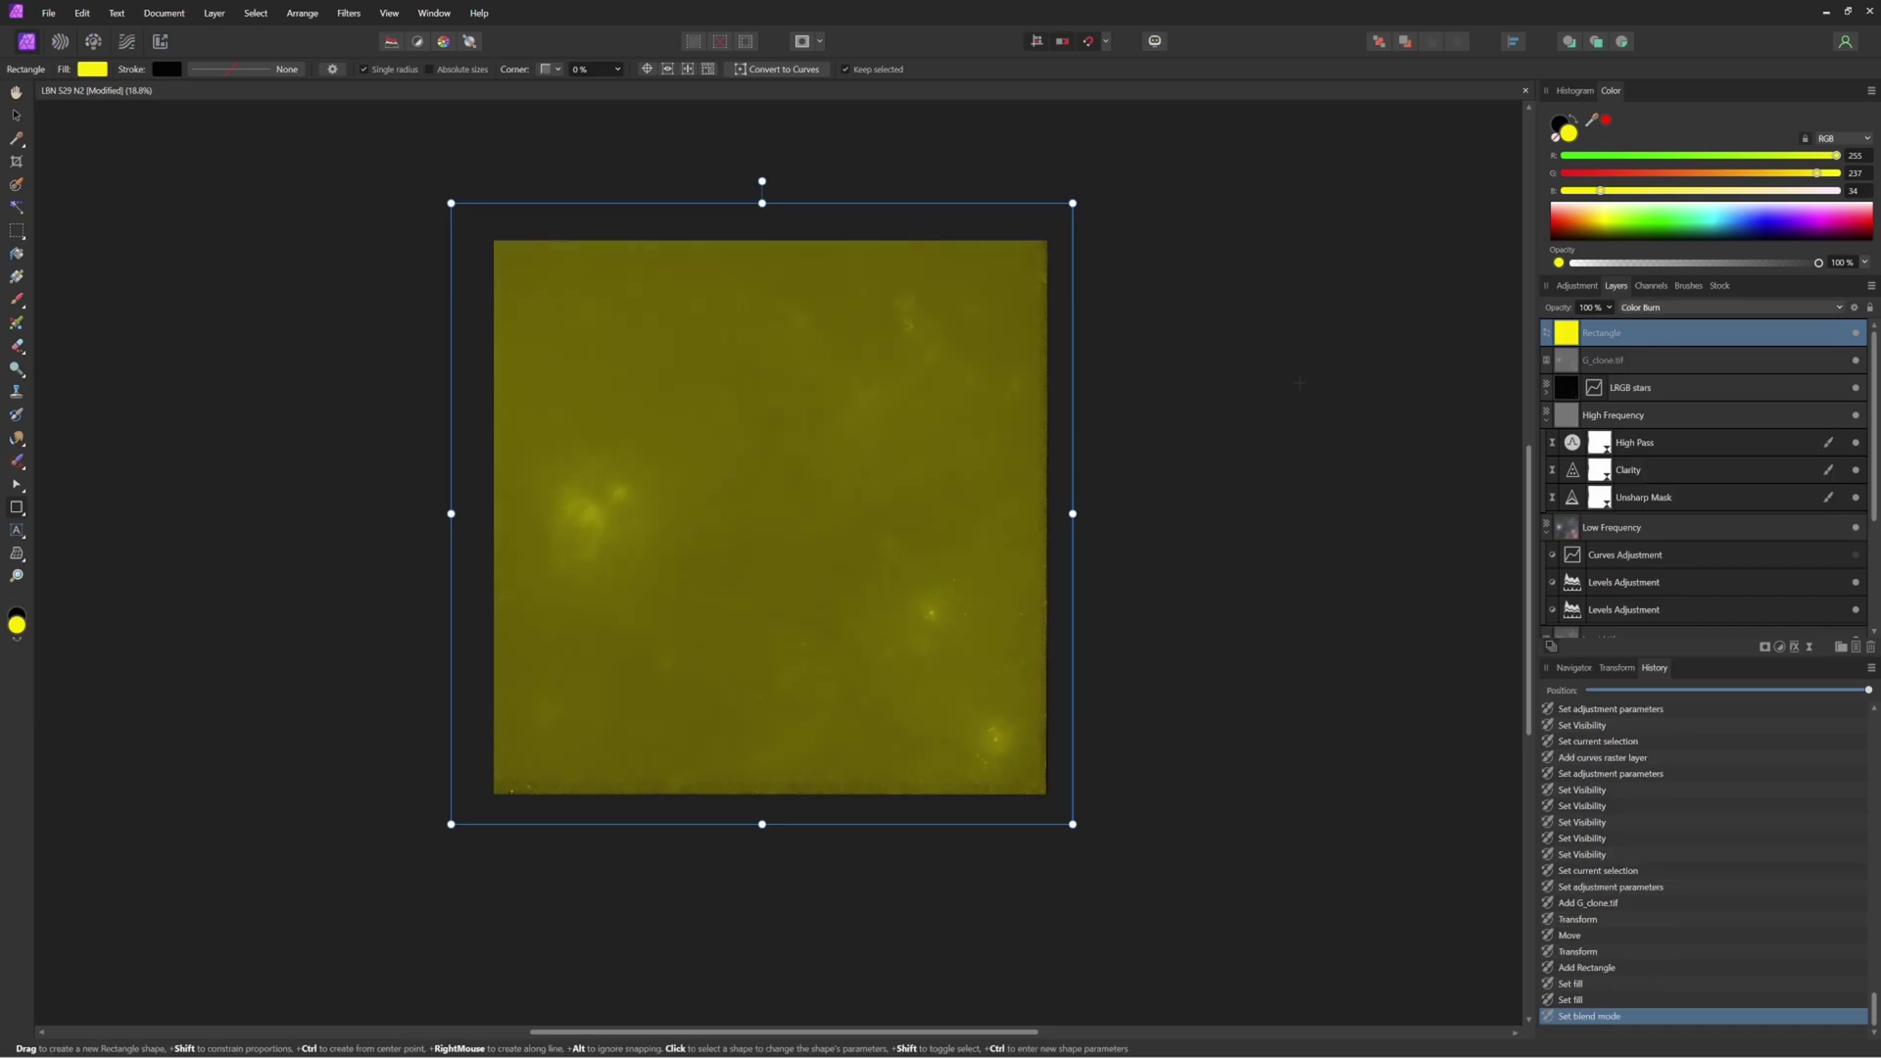
Step: Select the yellow rectangle with G_clone.tif and merge them into one pixel layer with Ctrl+E
ctrl+click(1669, 361)
right_click(1669, 362)
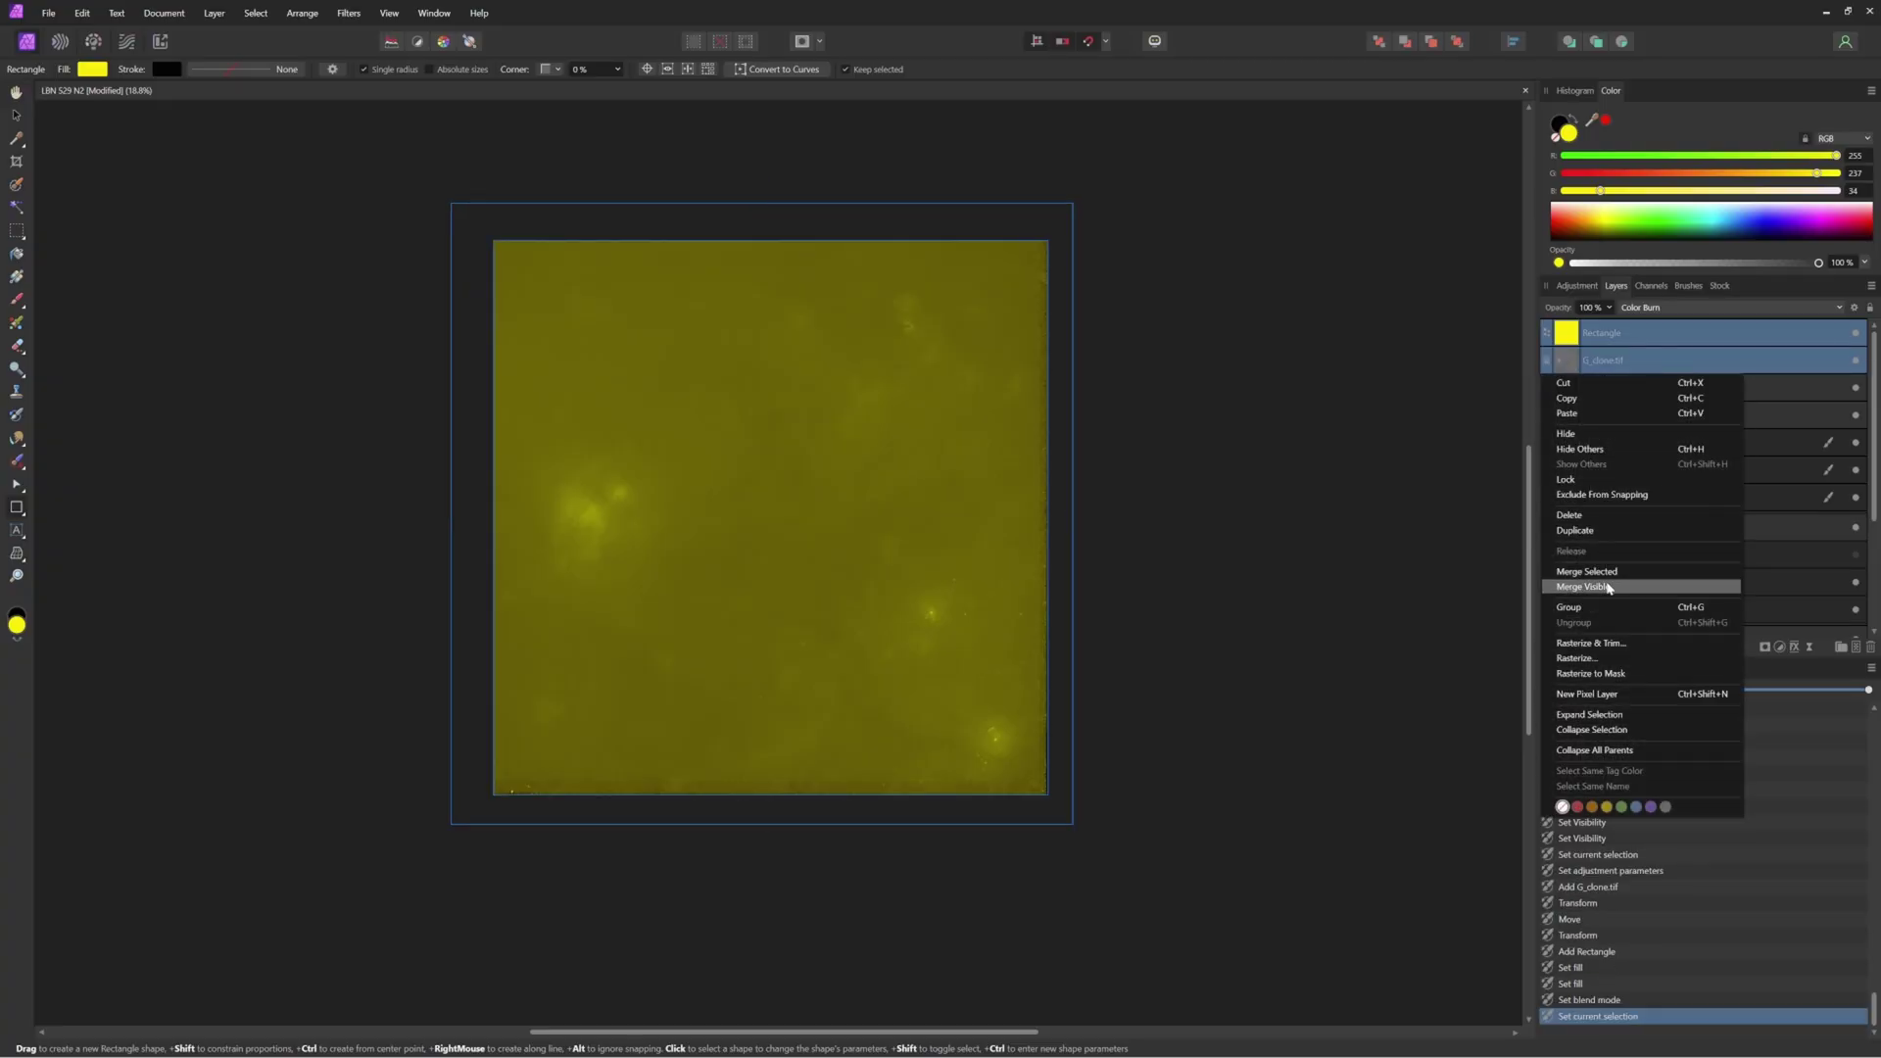
click(1319, 487)
key(ctrl+e)
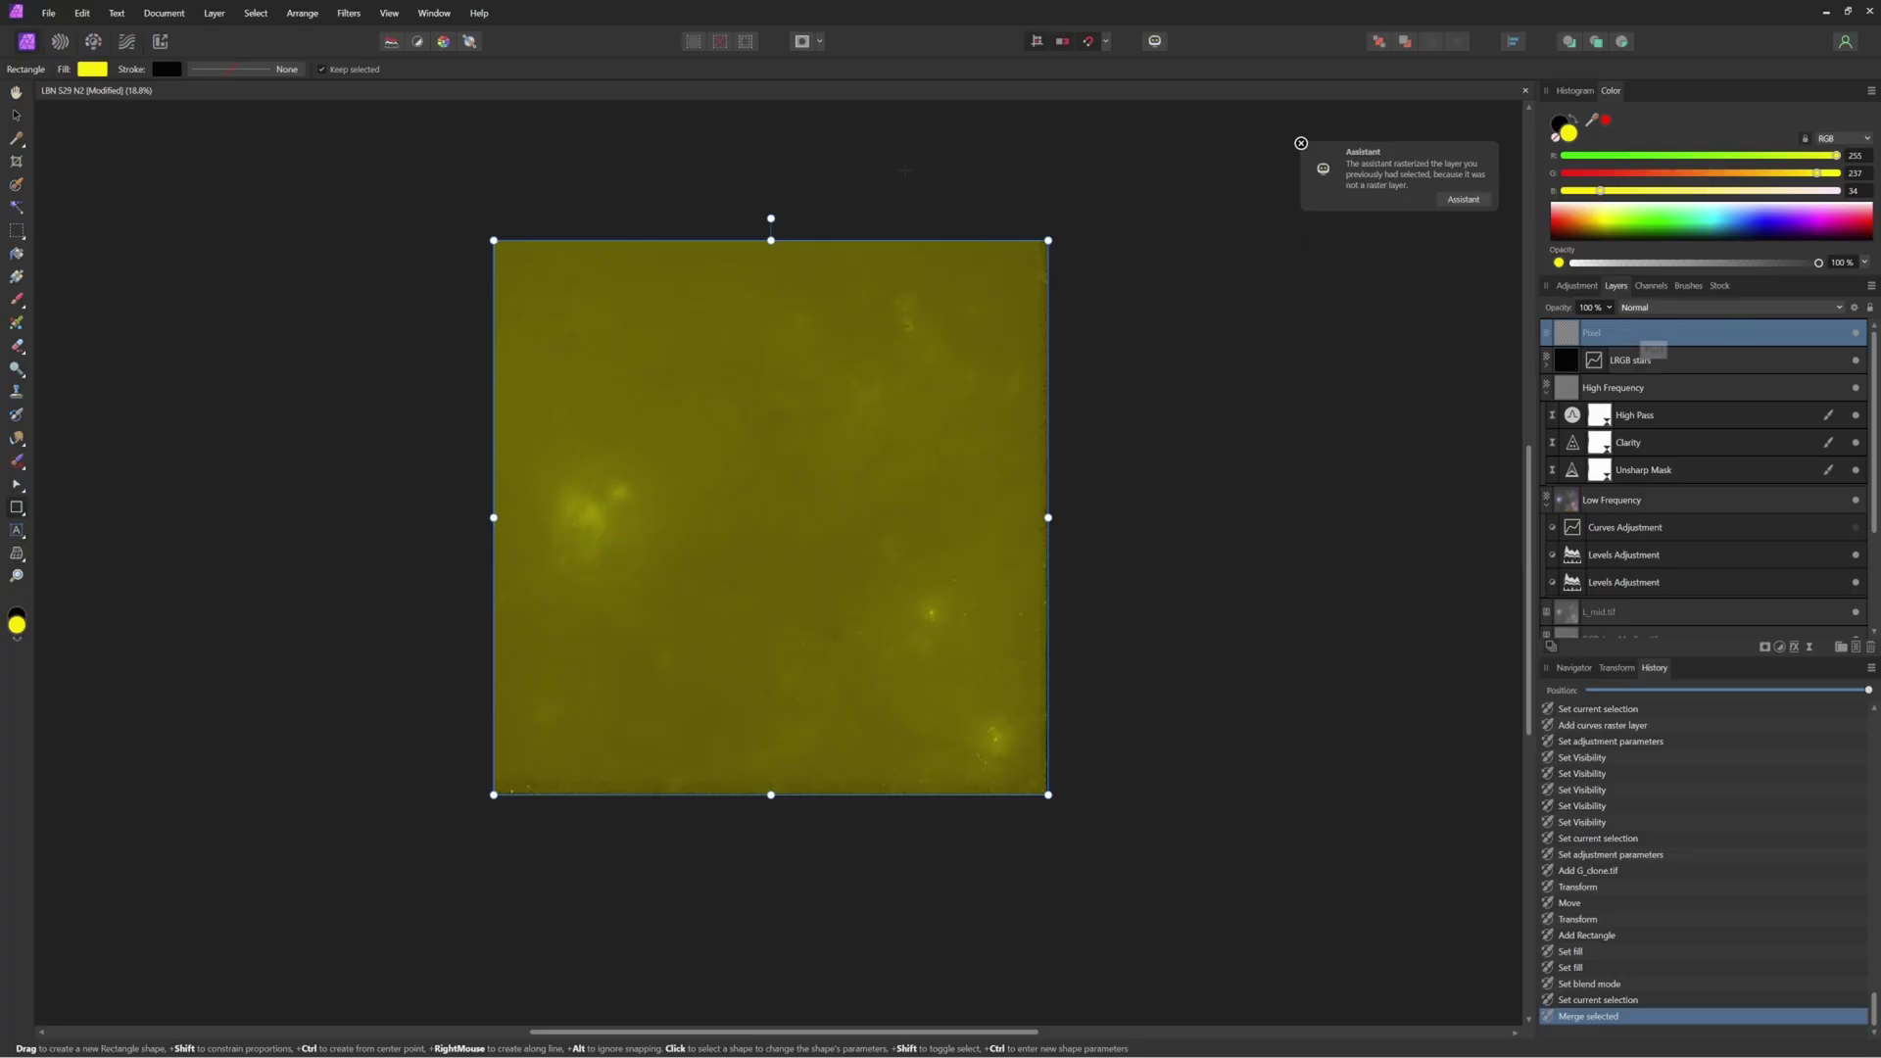
Step: Apply Frequency Separation with a 100 px radius to the merged yellow layer
click(348, 13)
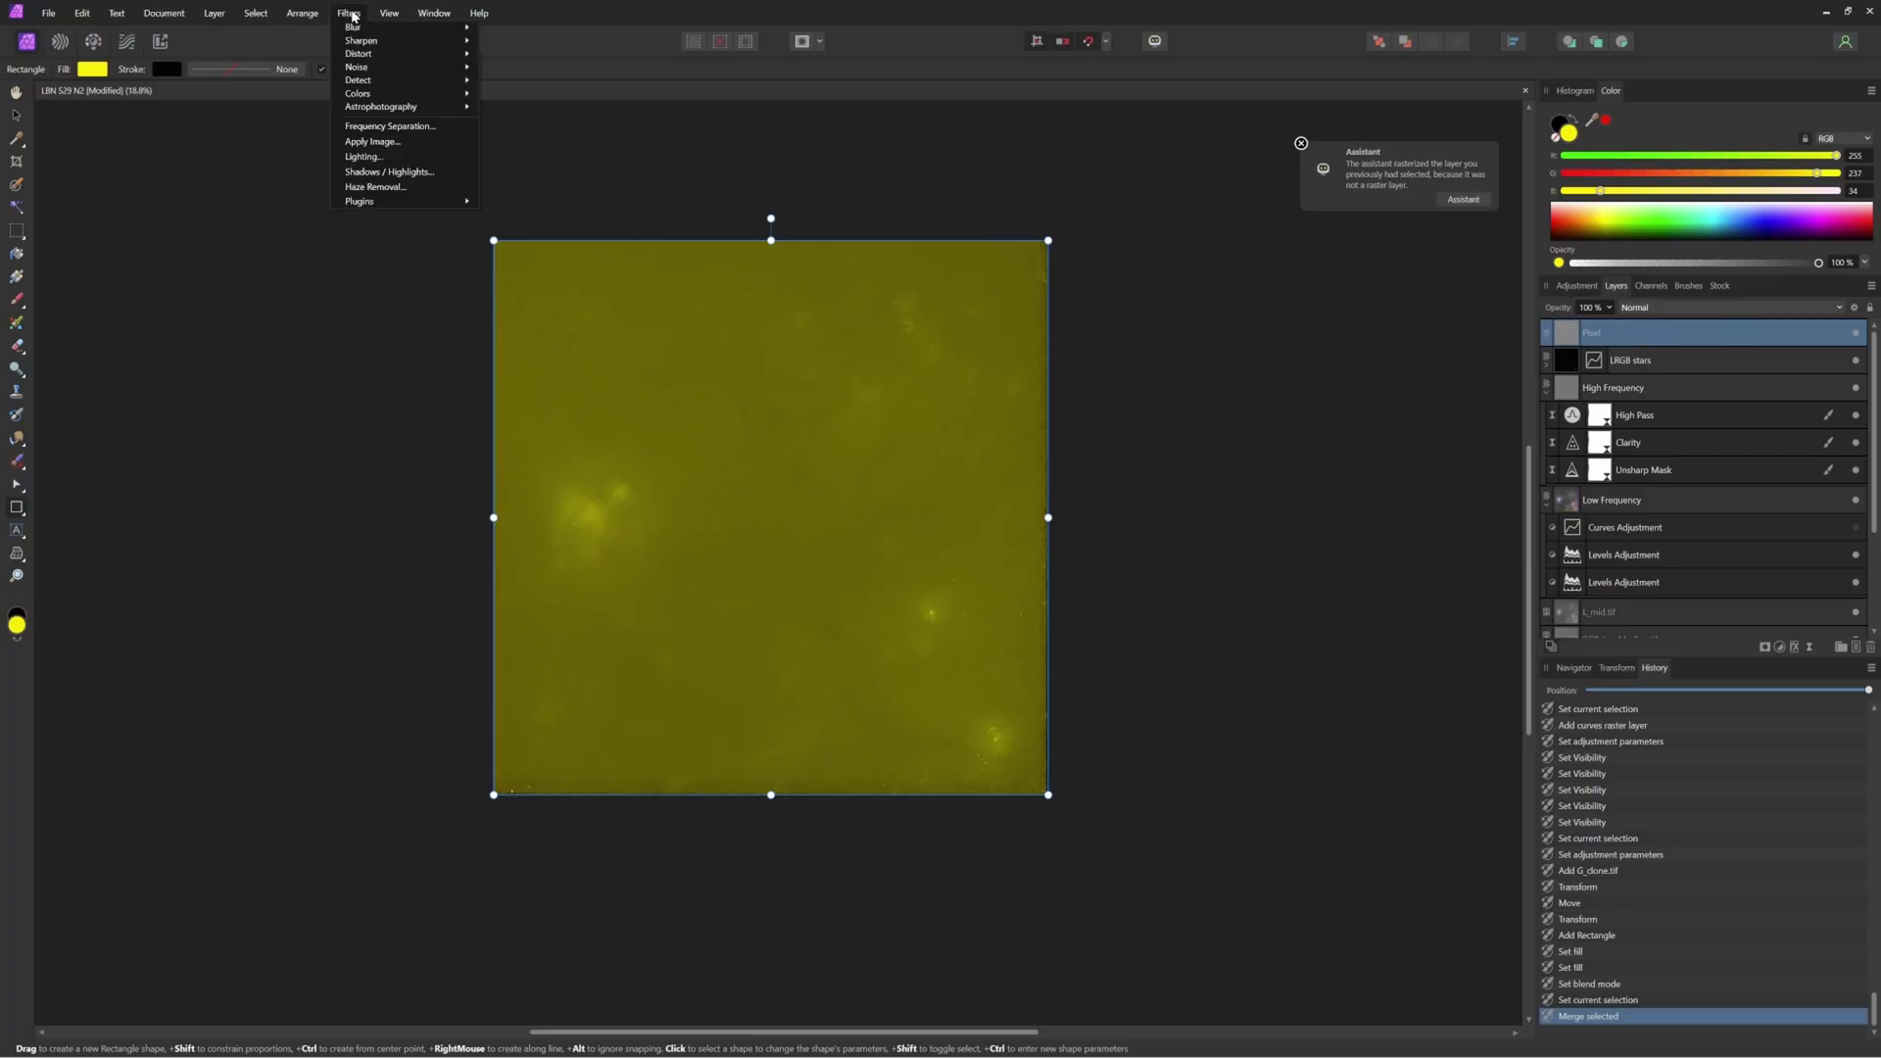
click(1320, 482)
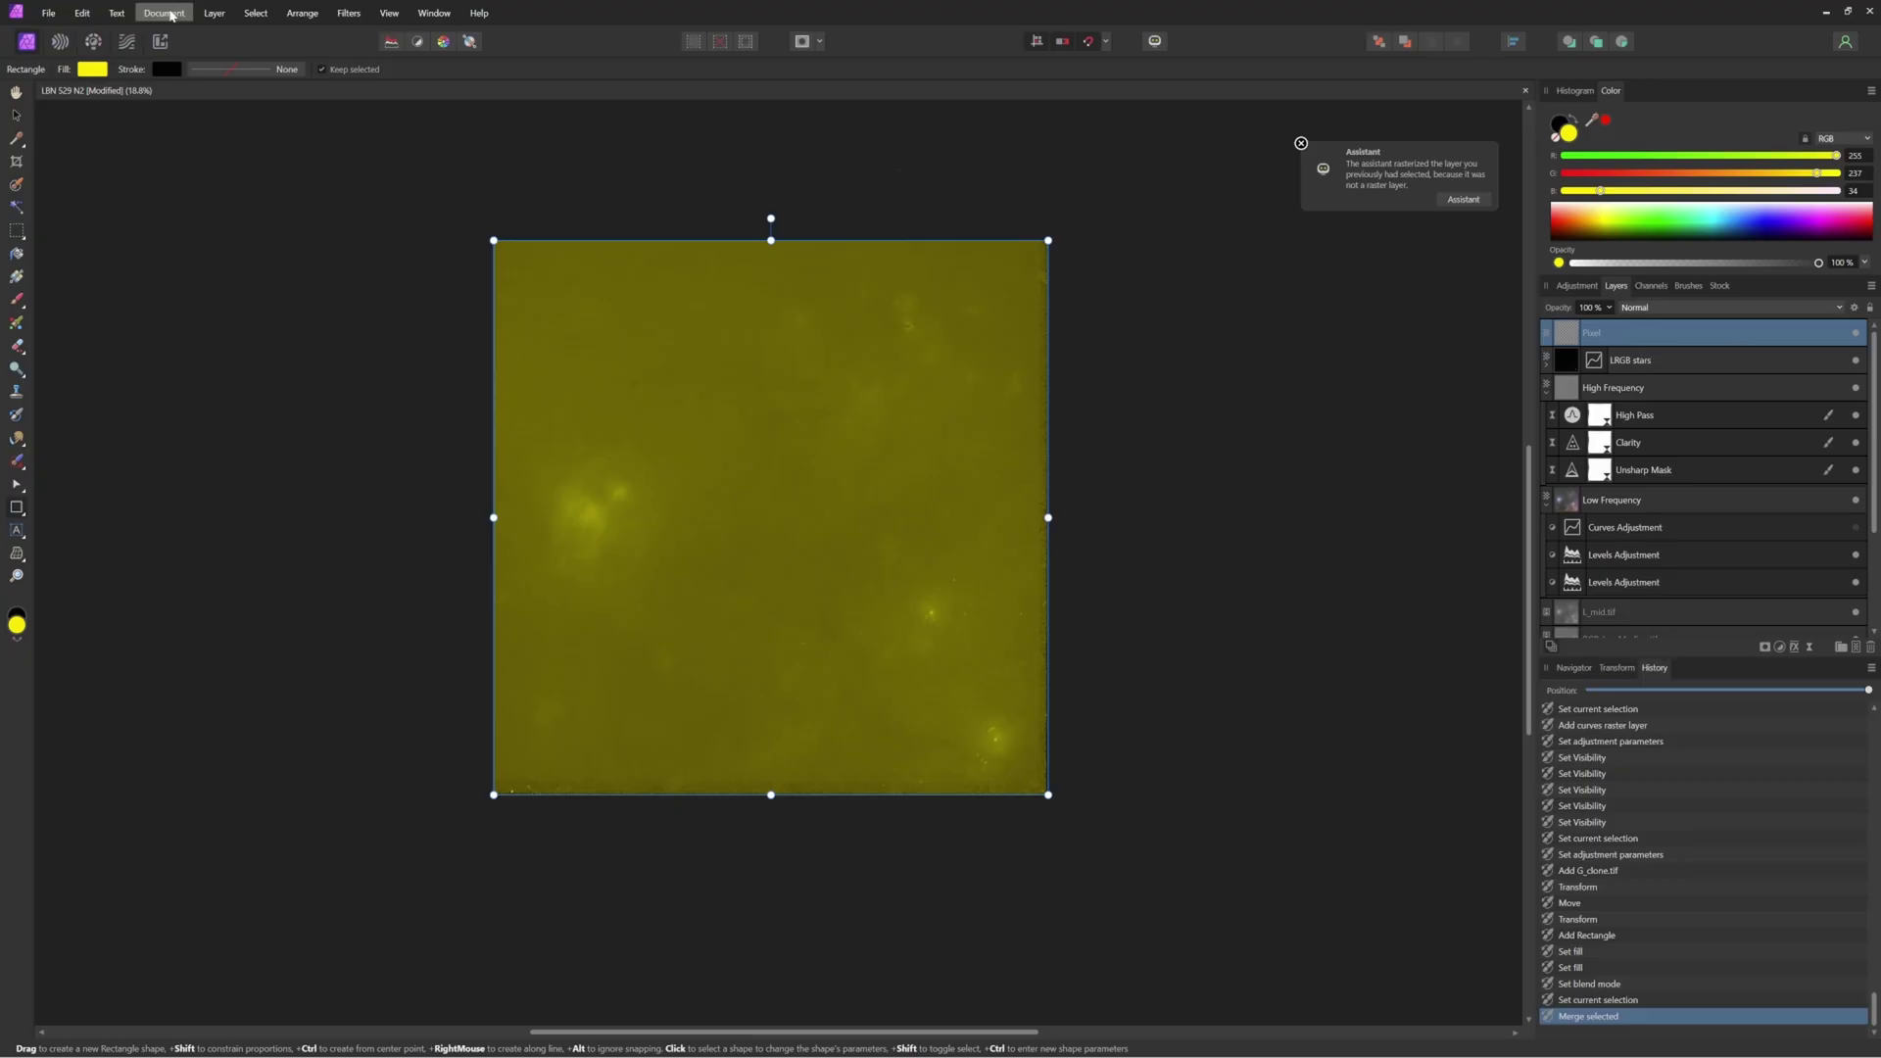
click(352, 13)
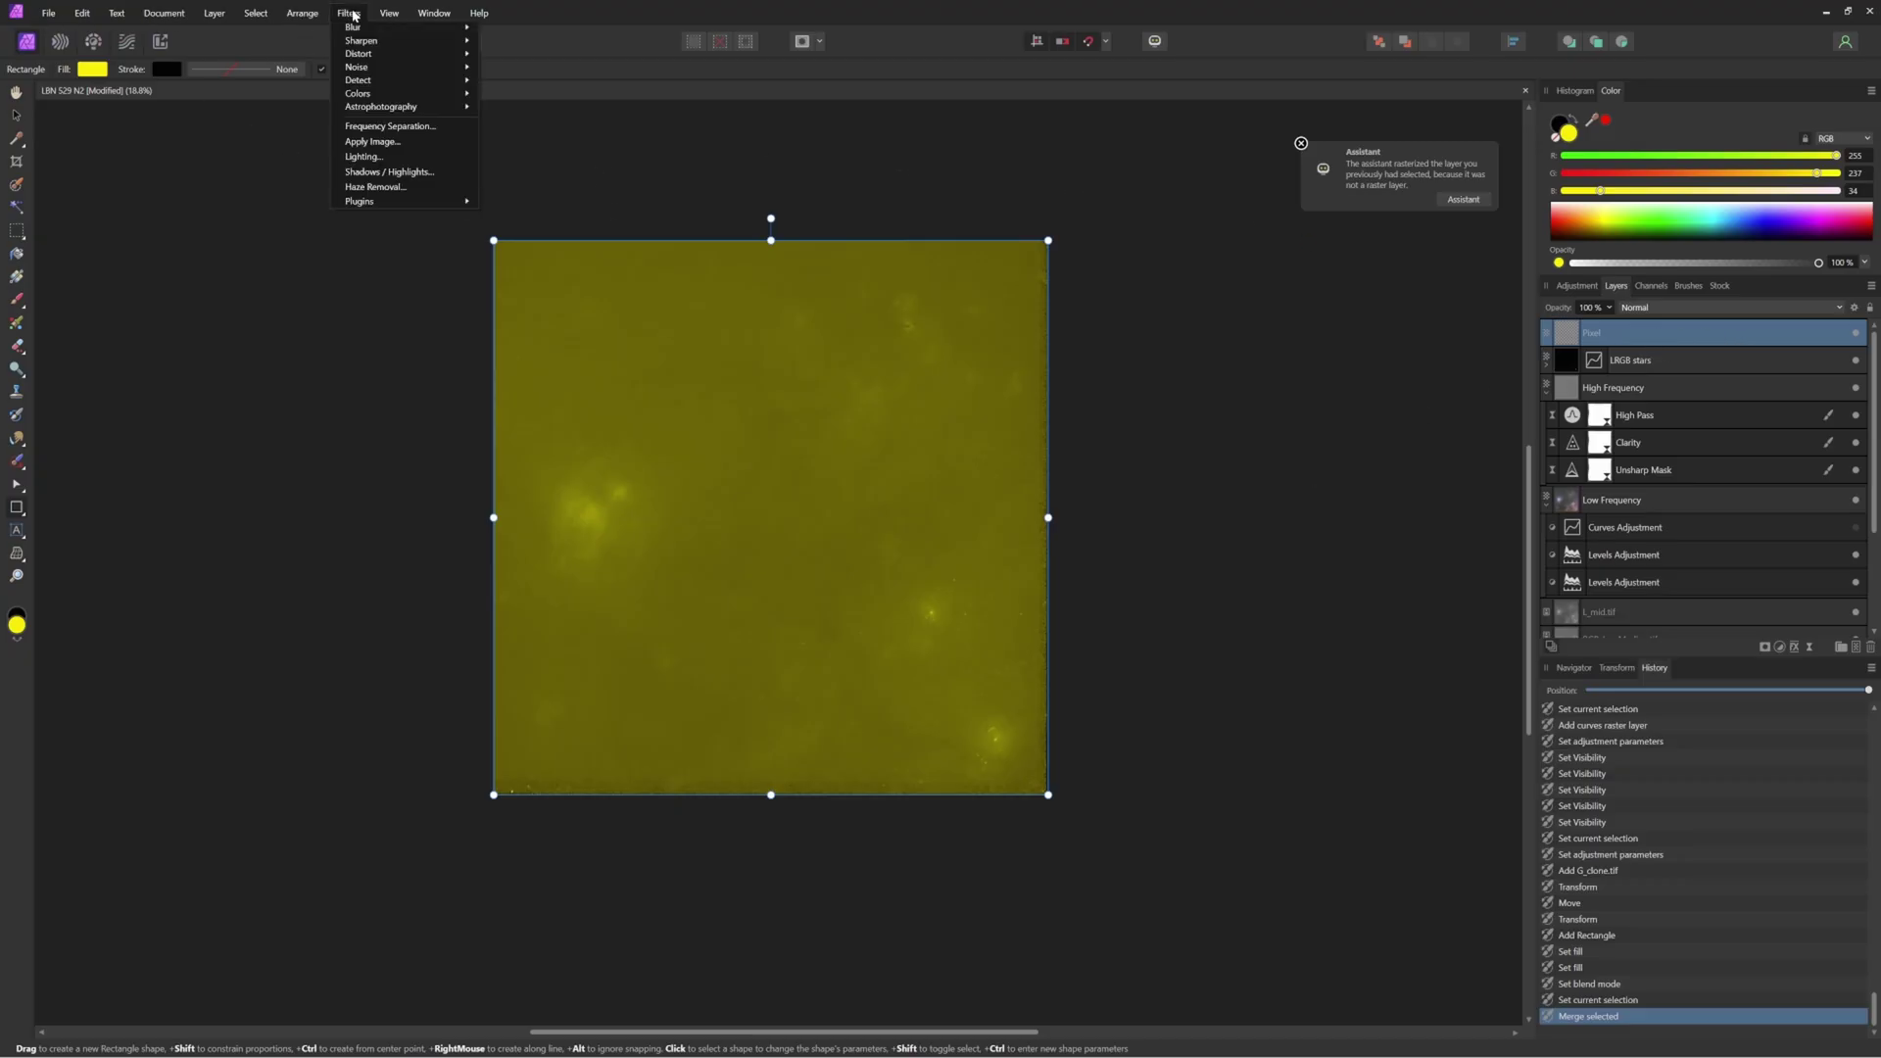
click(401, 127)
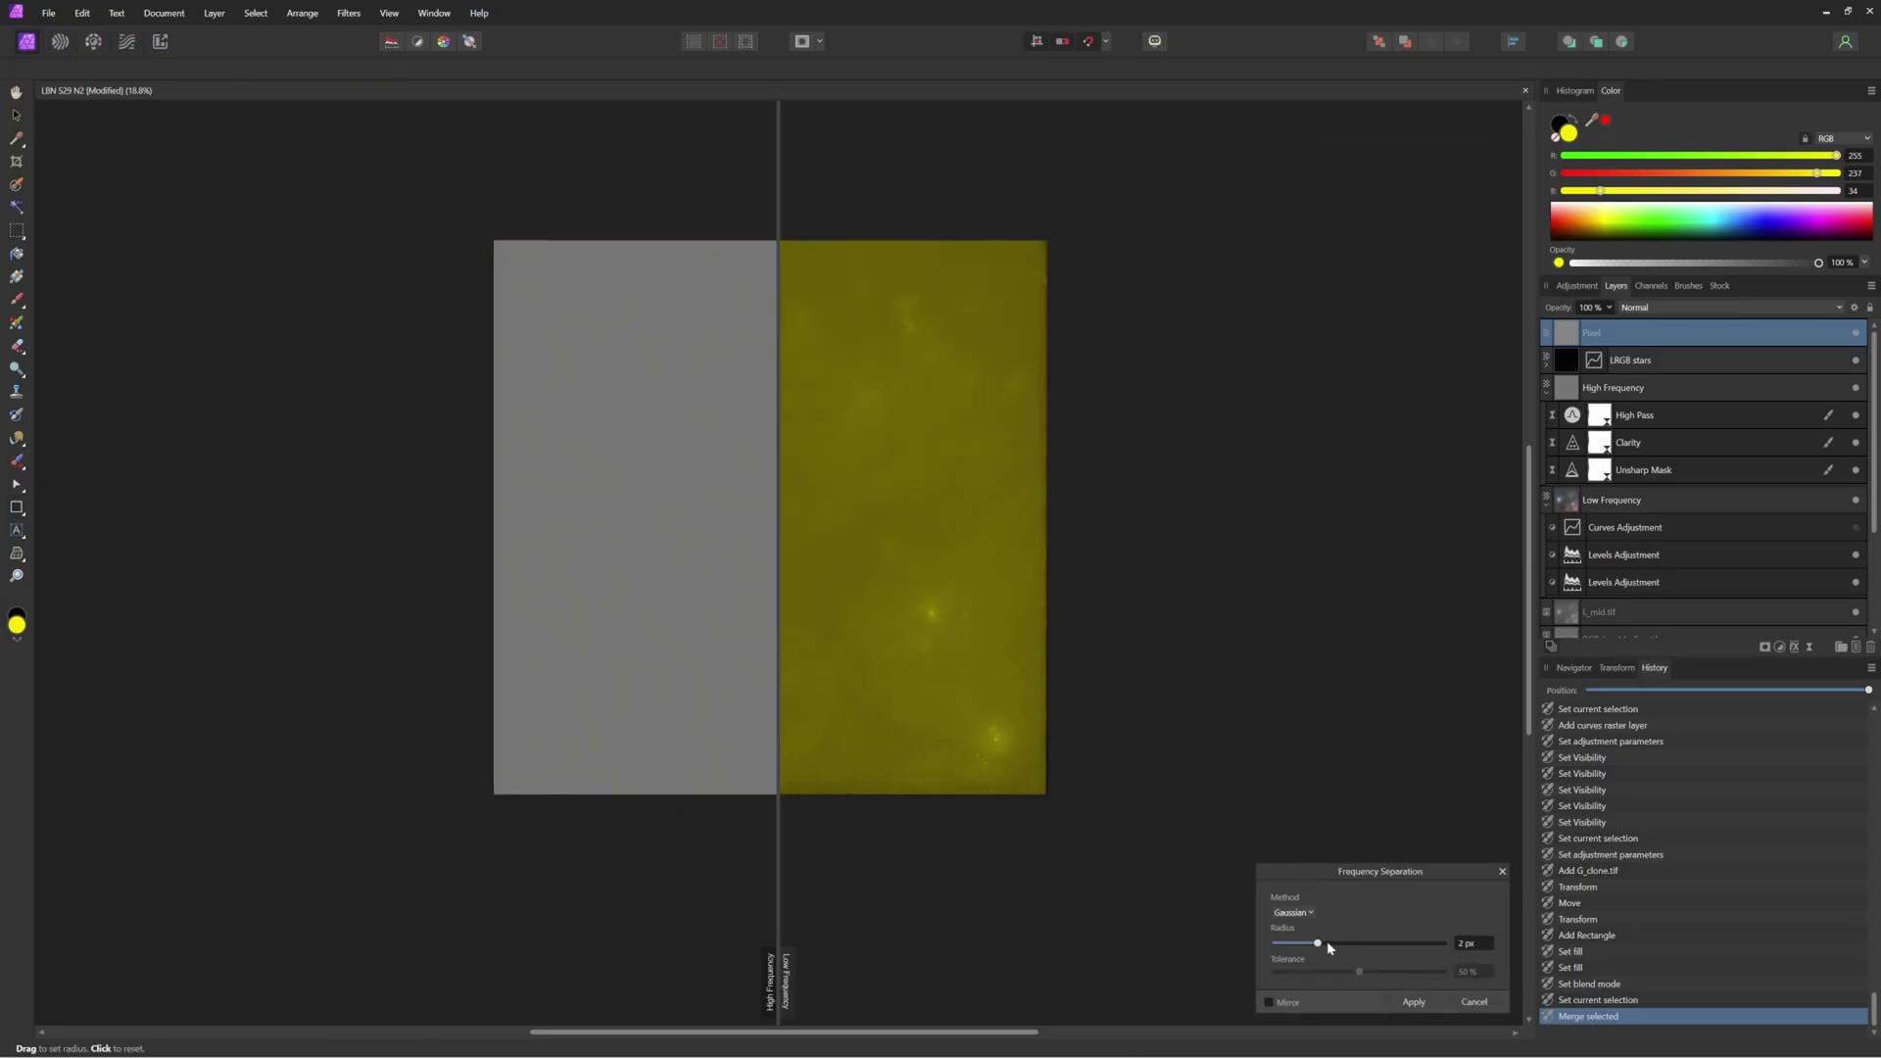
drag(1328, 946, 1488, 950)
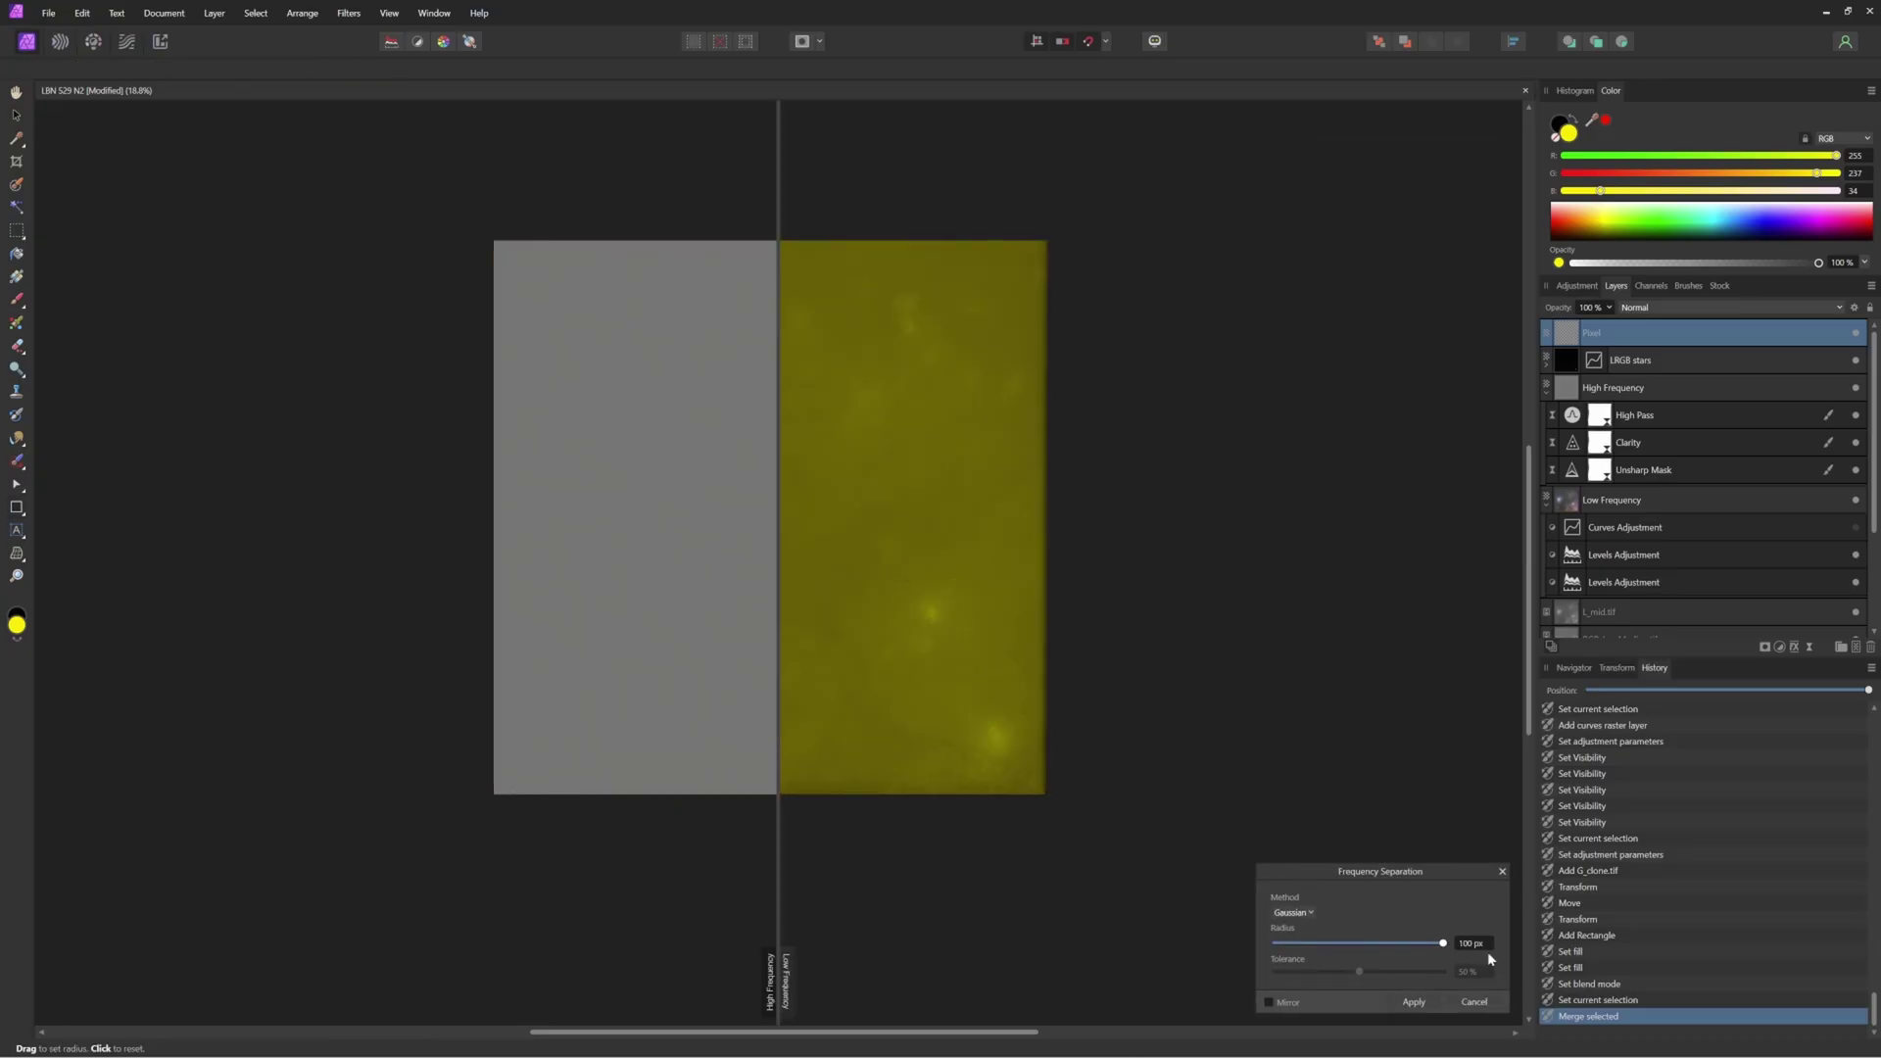
click(1429, 1003)
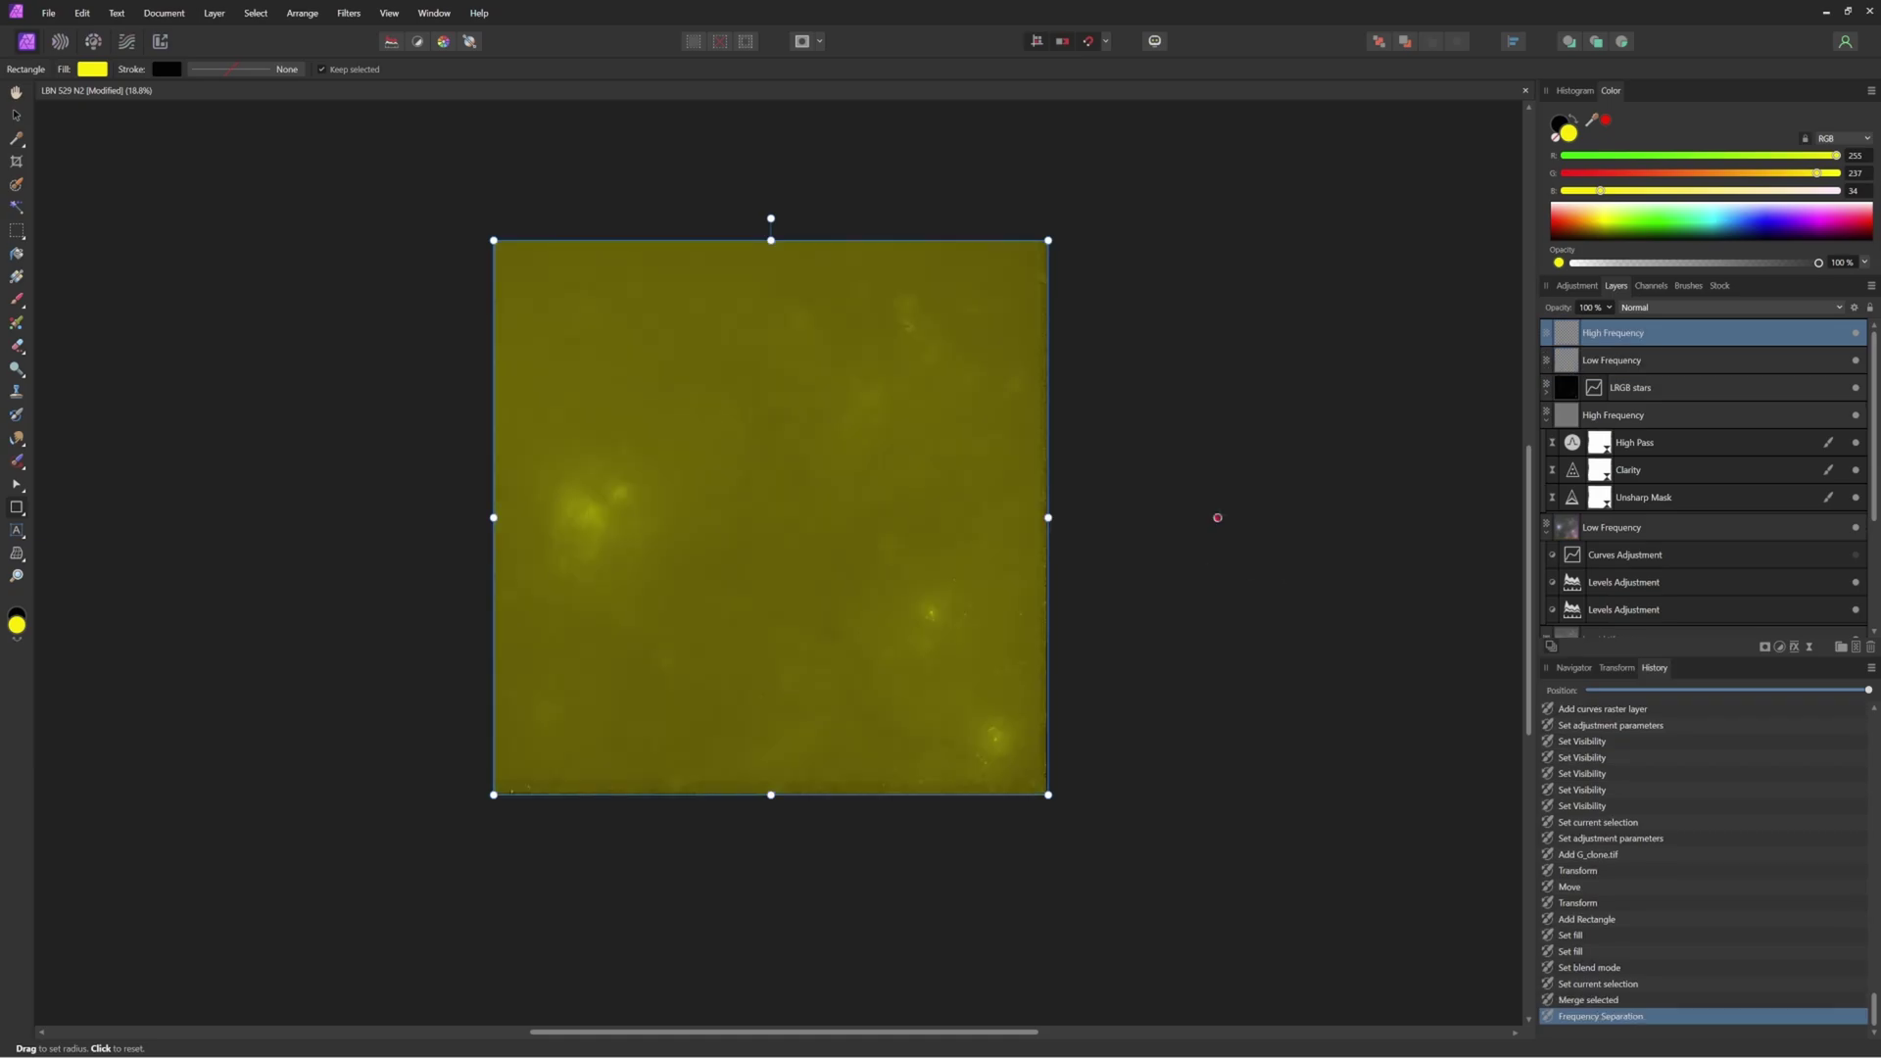
Step: Hide and delete the Low Frequency layer
click(1857, 361)
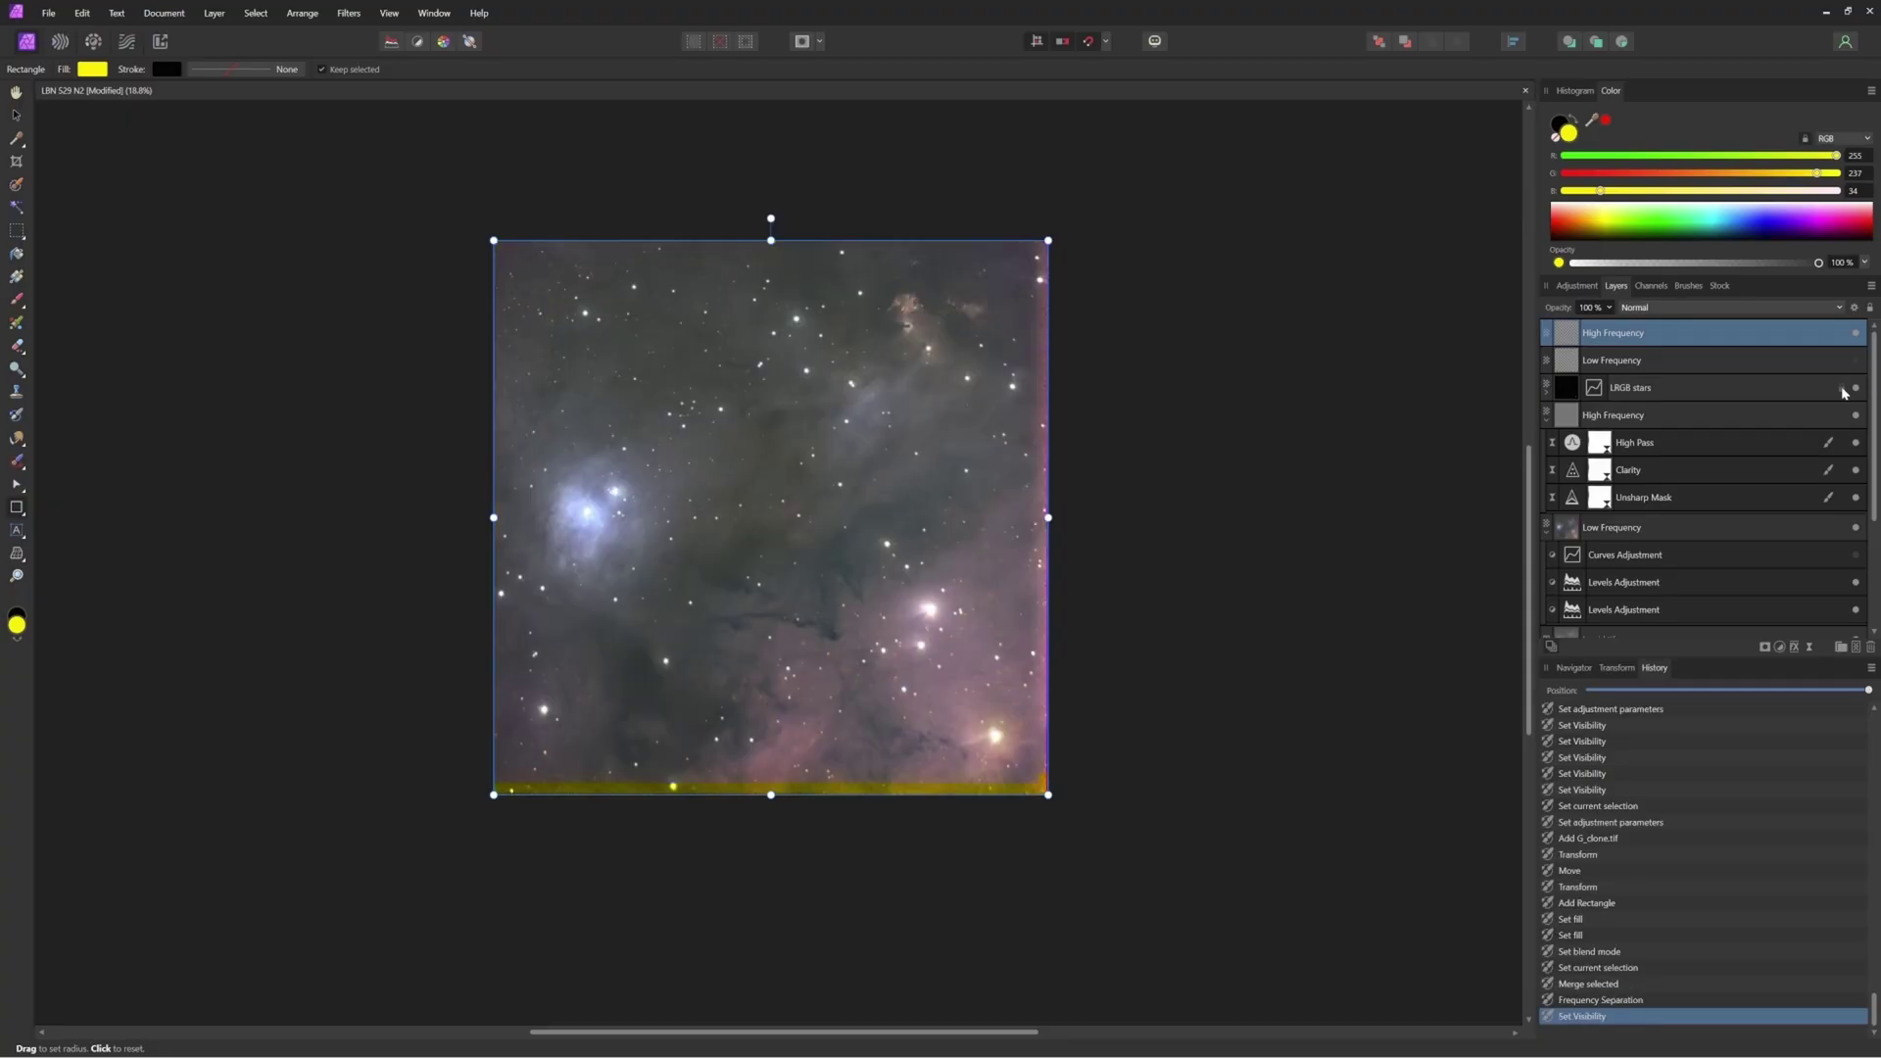
click(1713, 371)
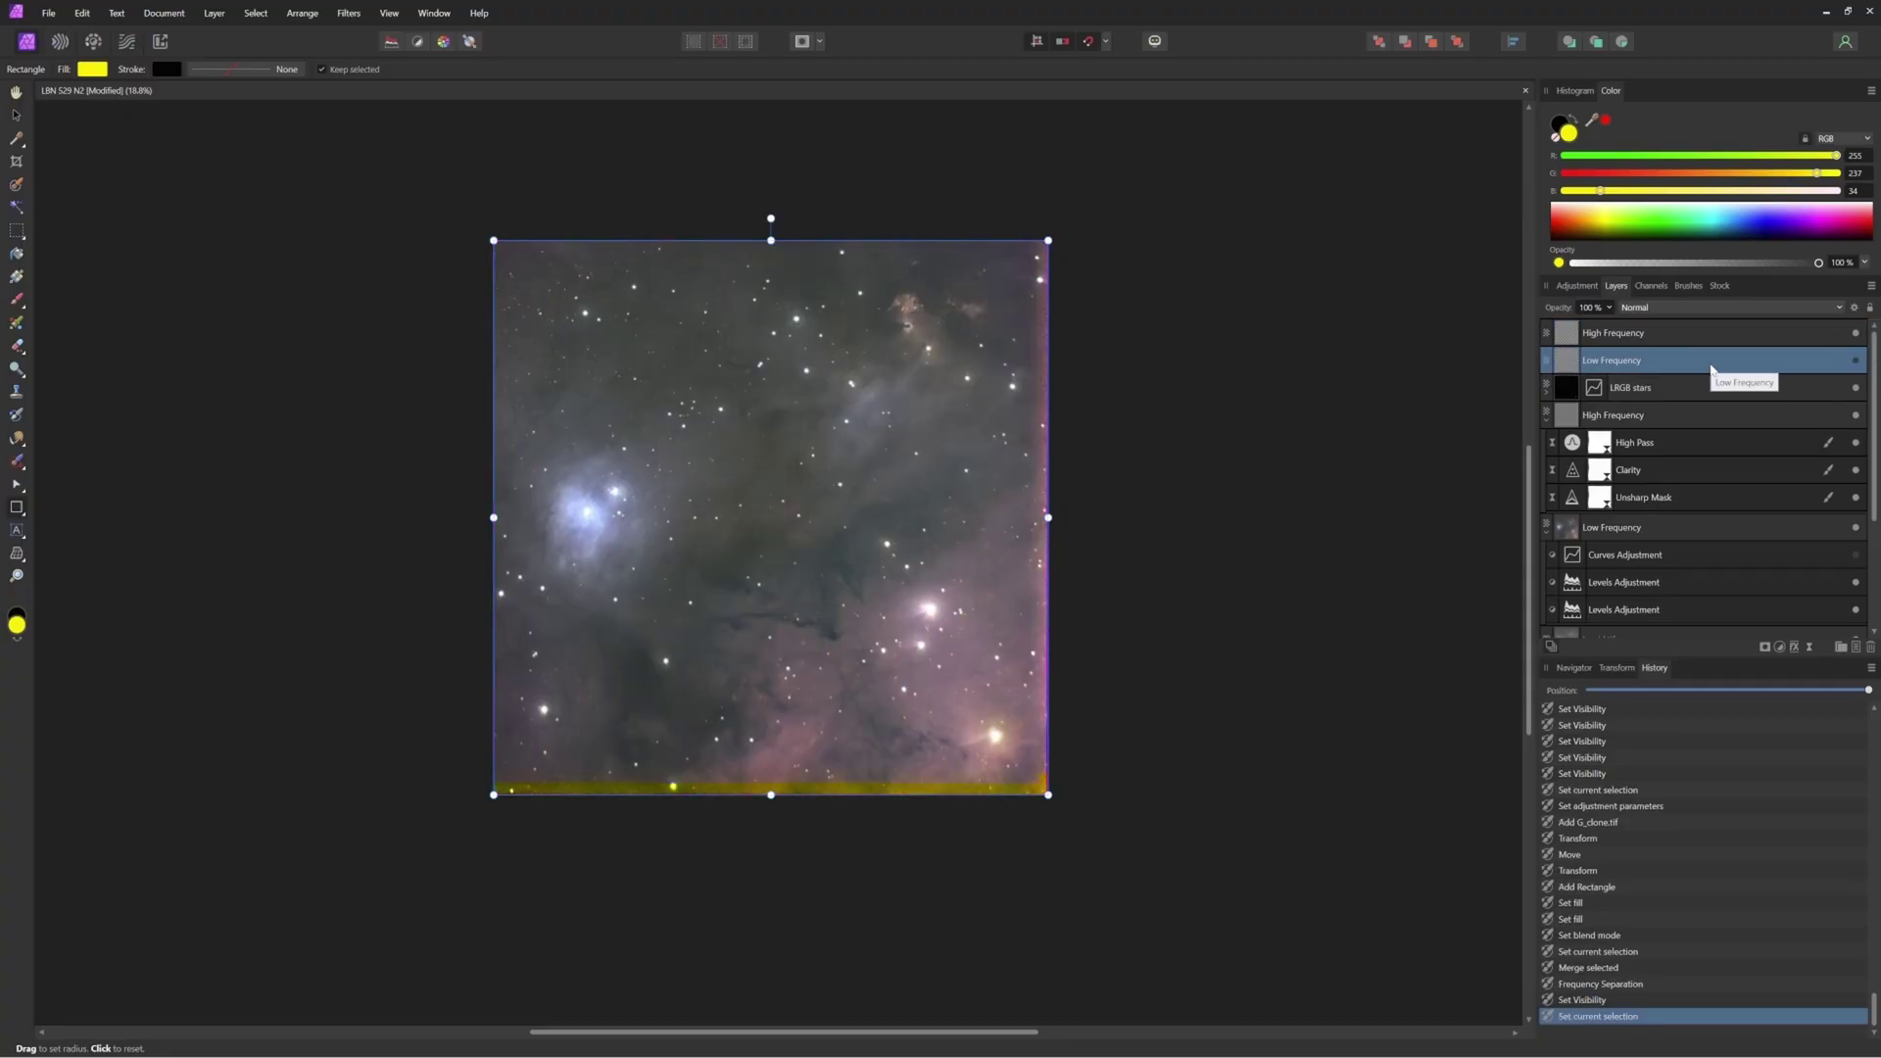
key(Delete)
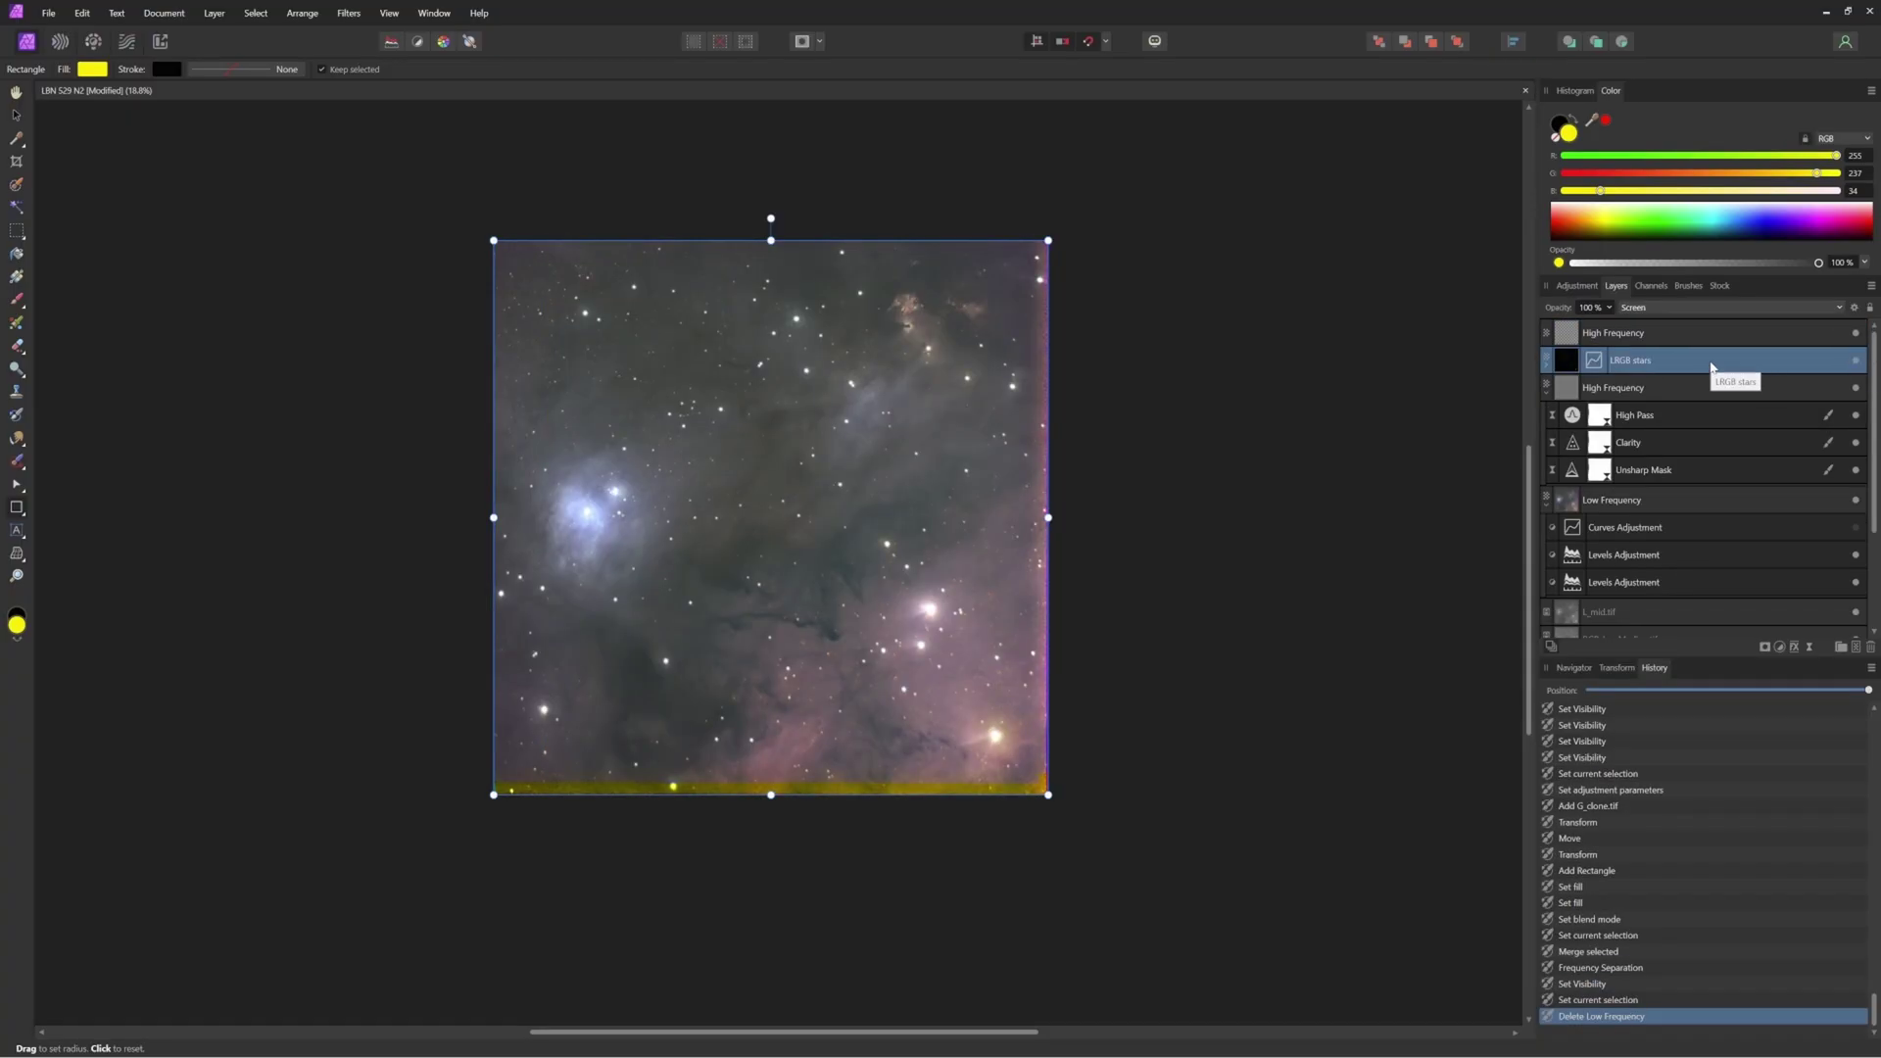
Step: Rename the High Frequency layer 'G assigned to Yellow HF' and move it below LRGB stars
click(1632, 335)
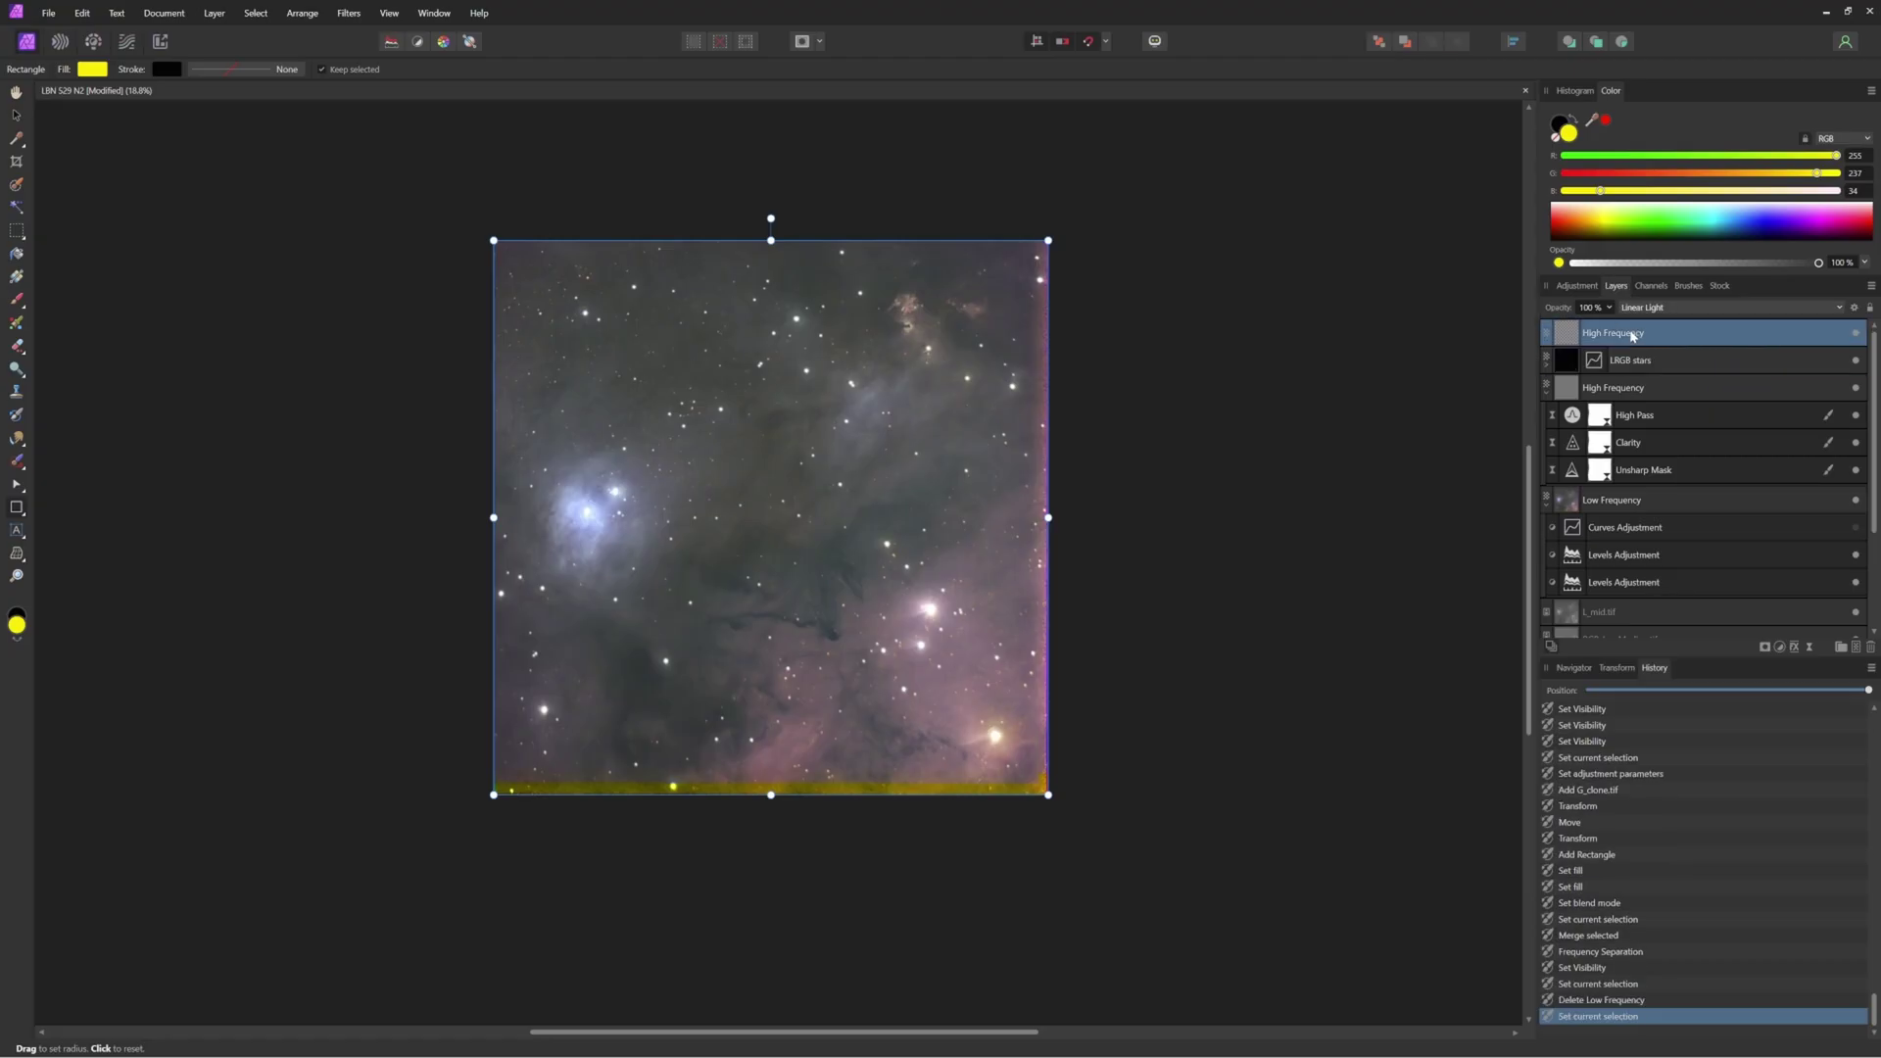
double_click(1633, 335)
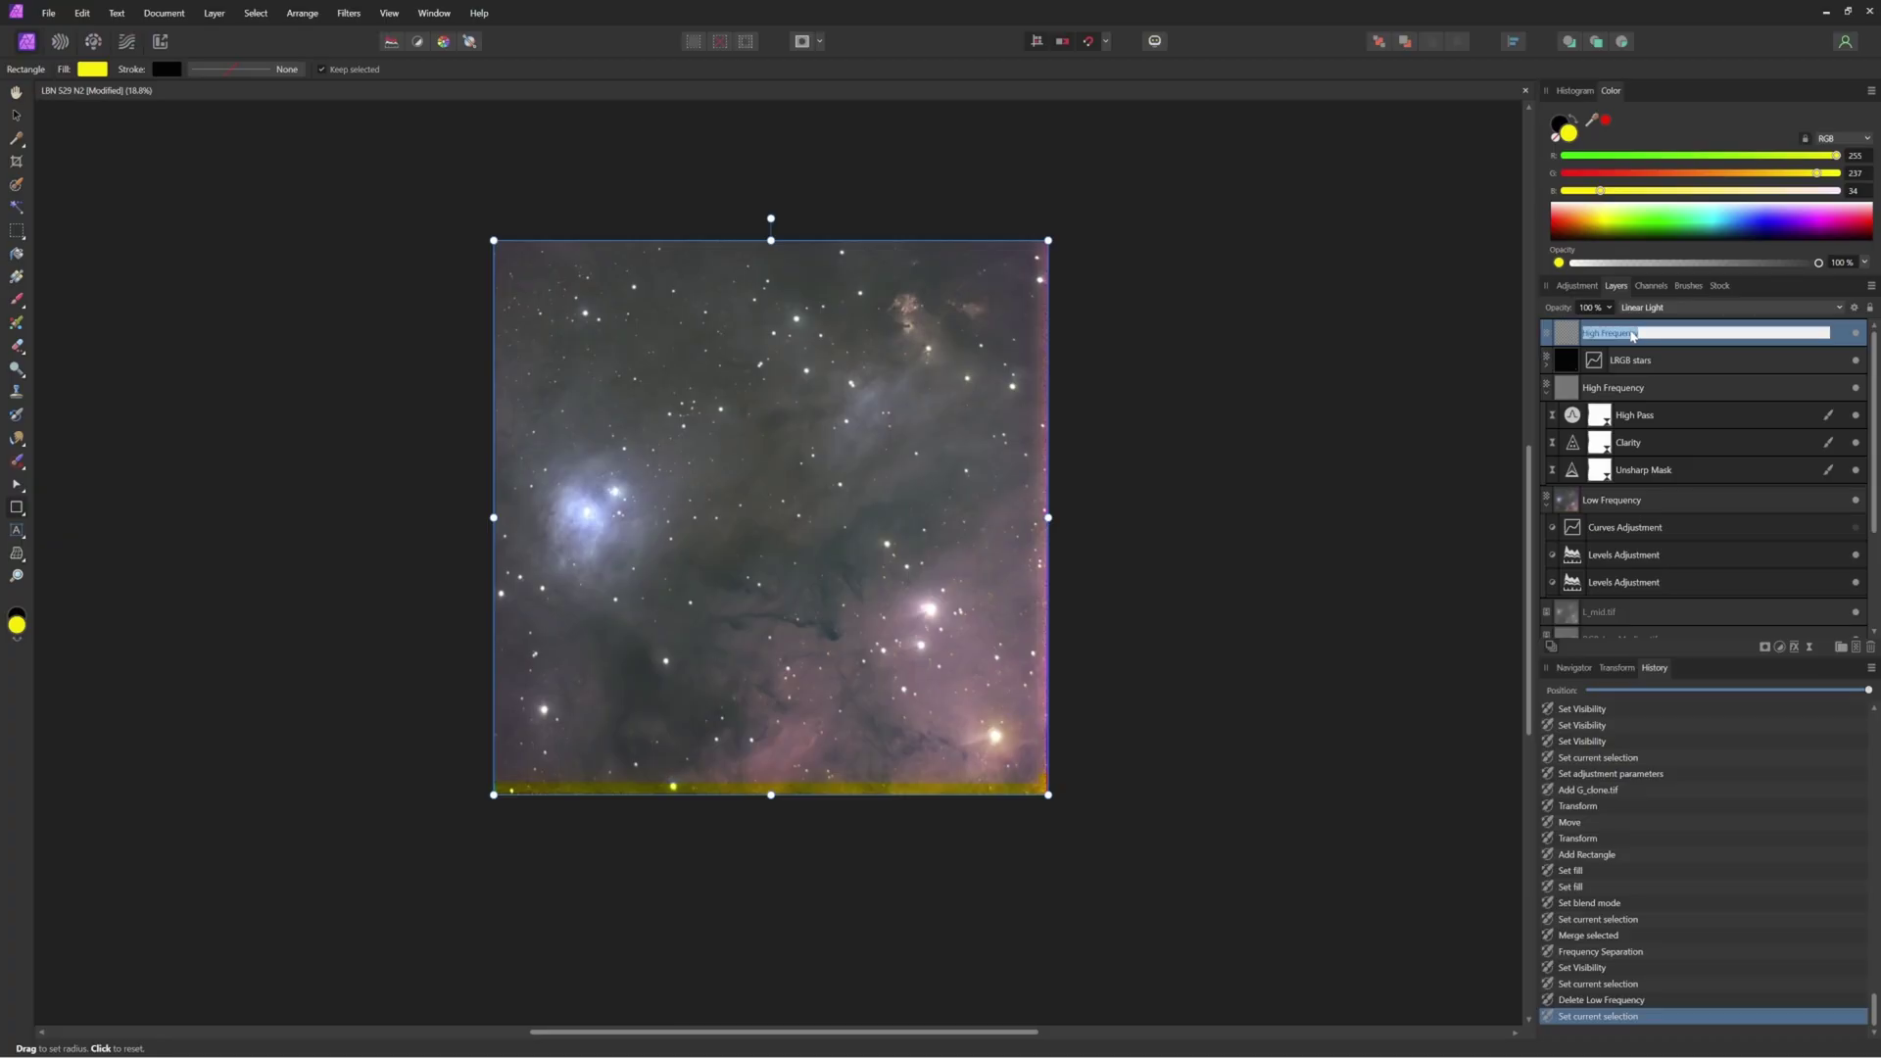
text(G assigned to Yellow HF)
key(Return)
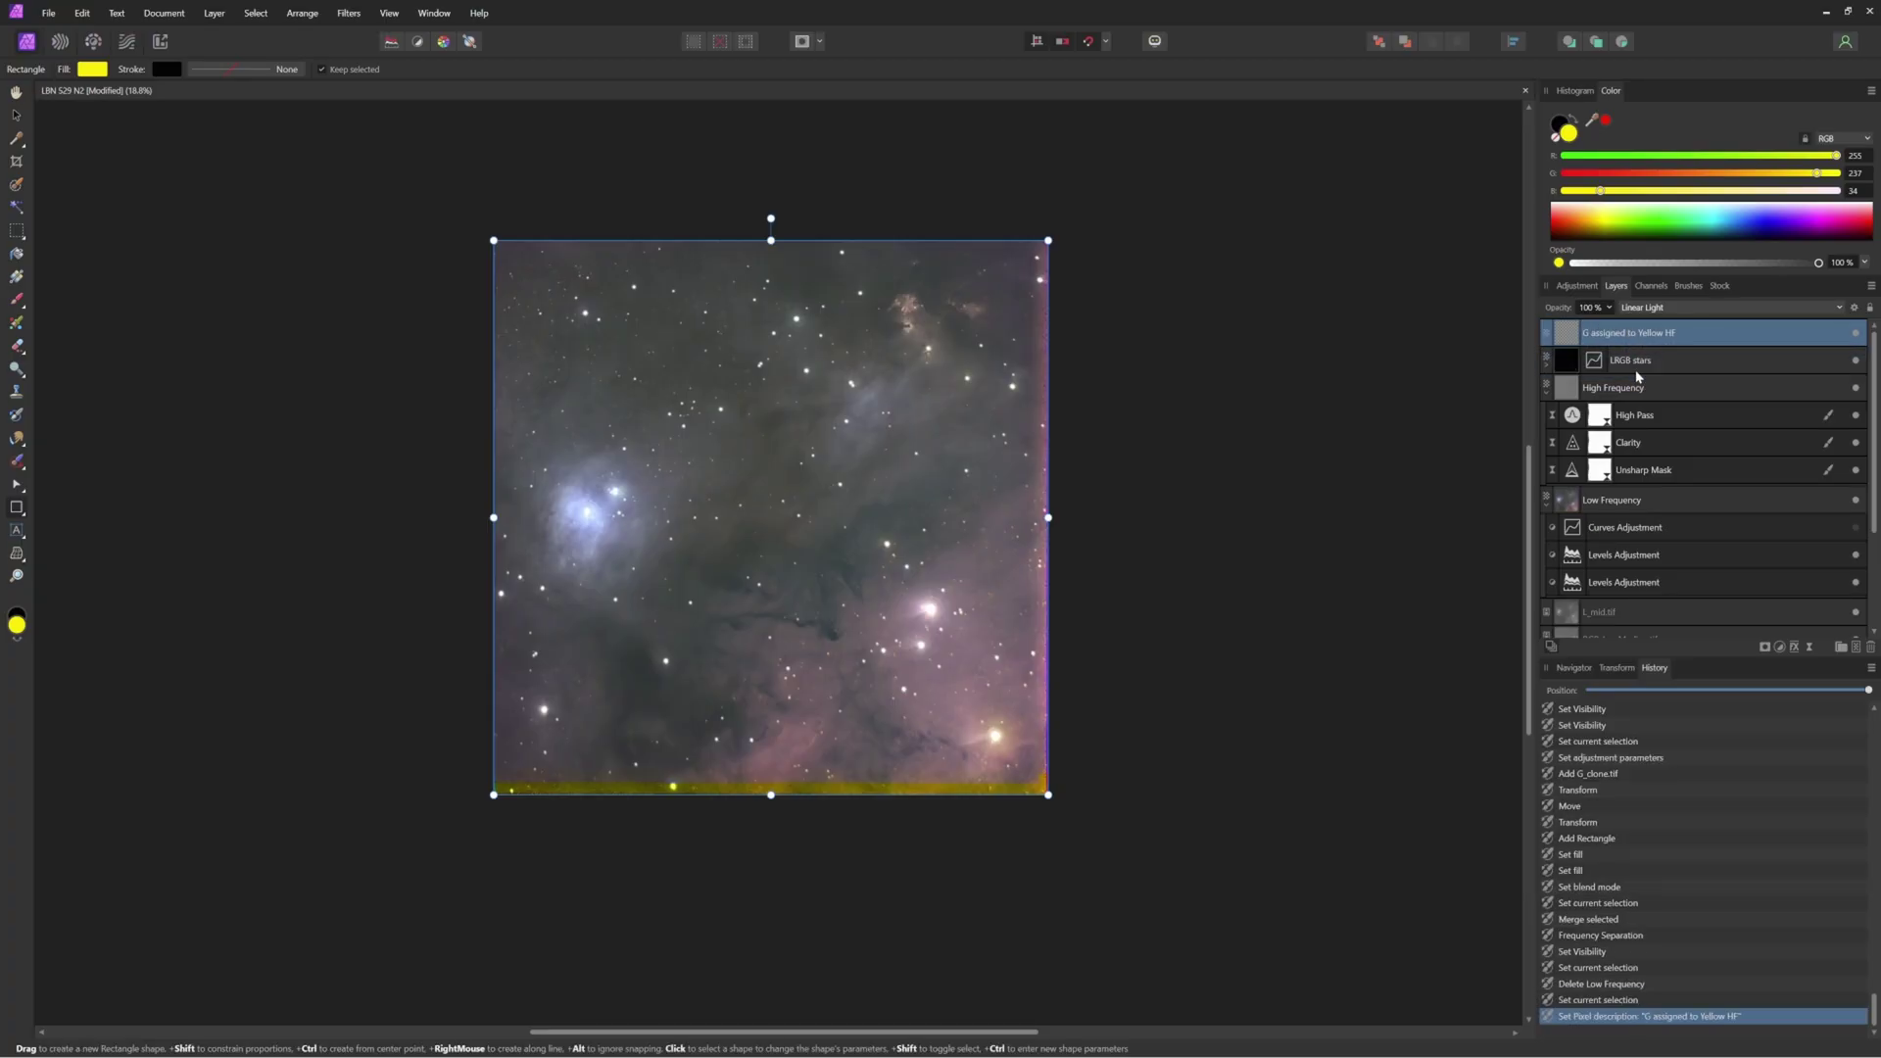
drag(1636, 376, 1636, 378)
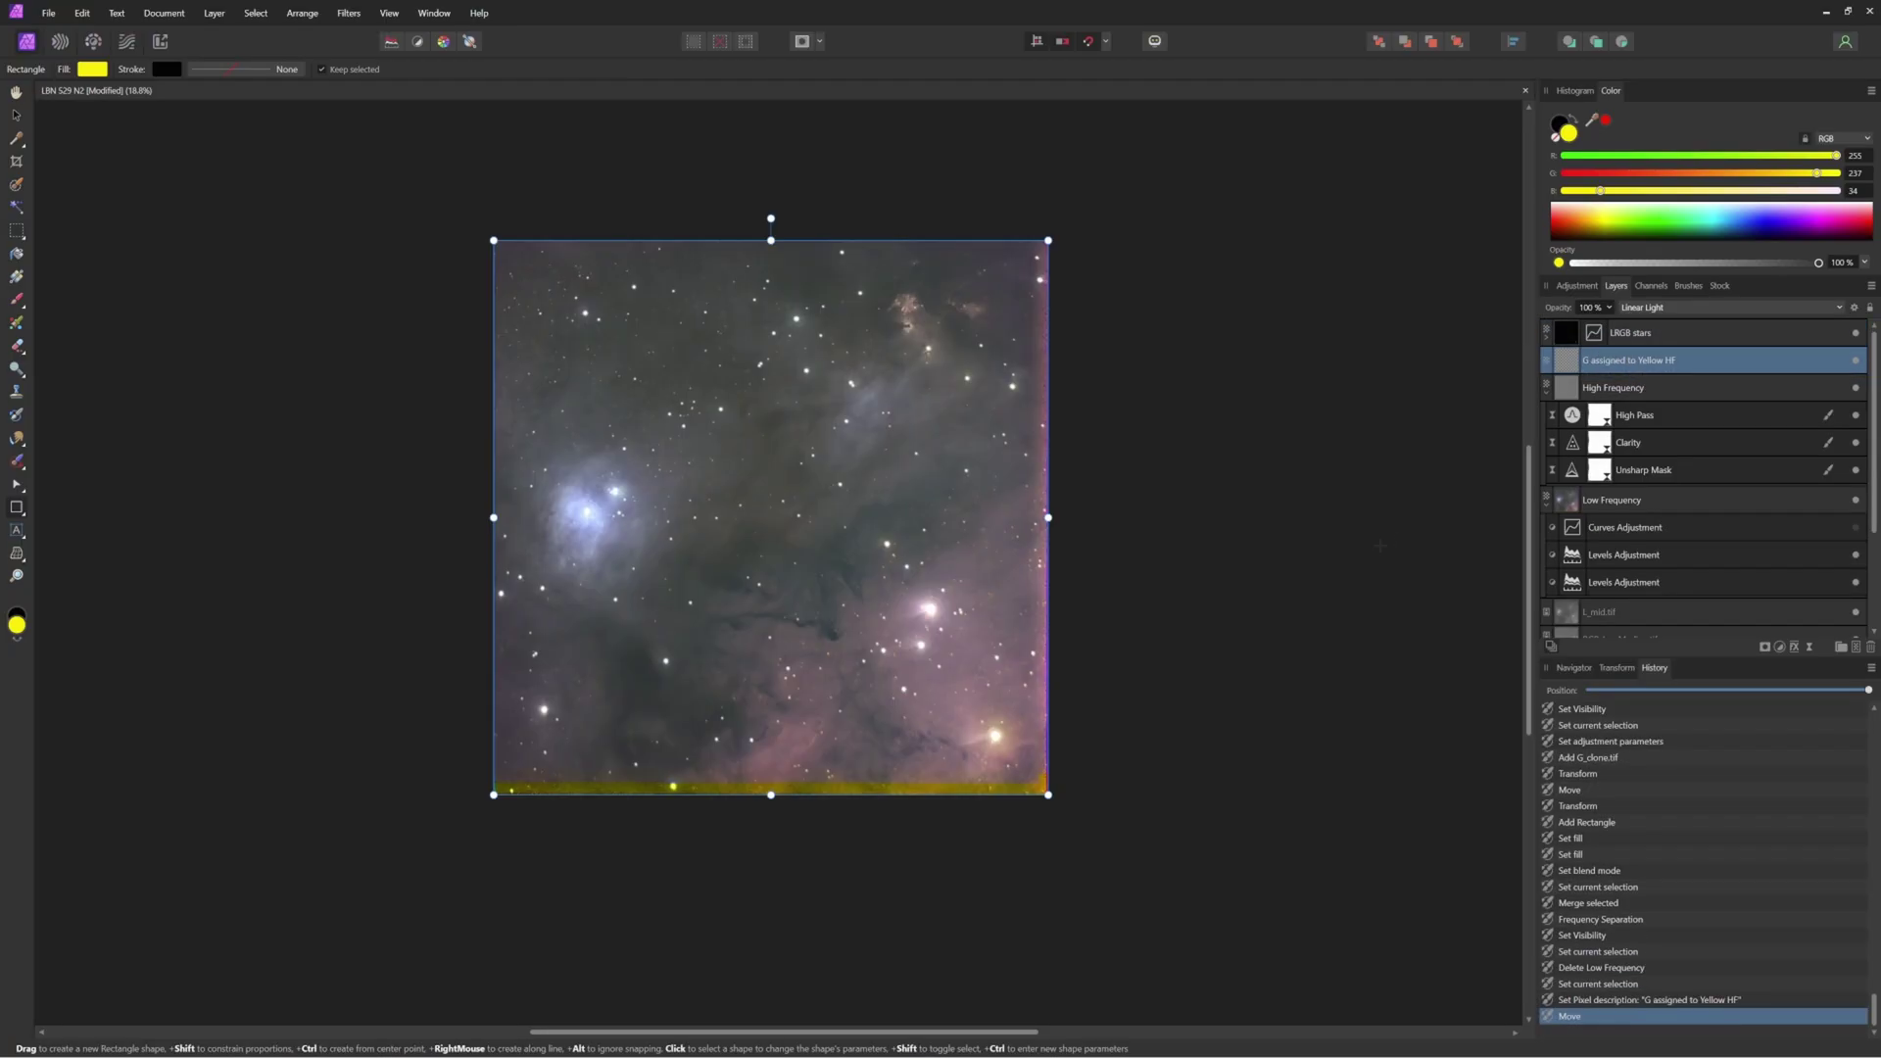
Step: Compare the layer's visibility, add a white mask to G assigned to Yellow HF, and save
click(1858, 364)
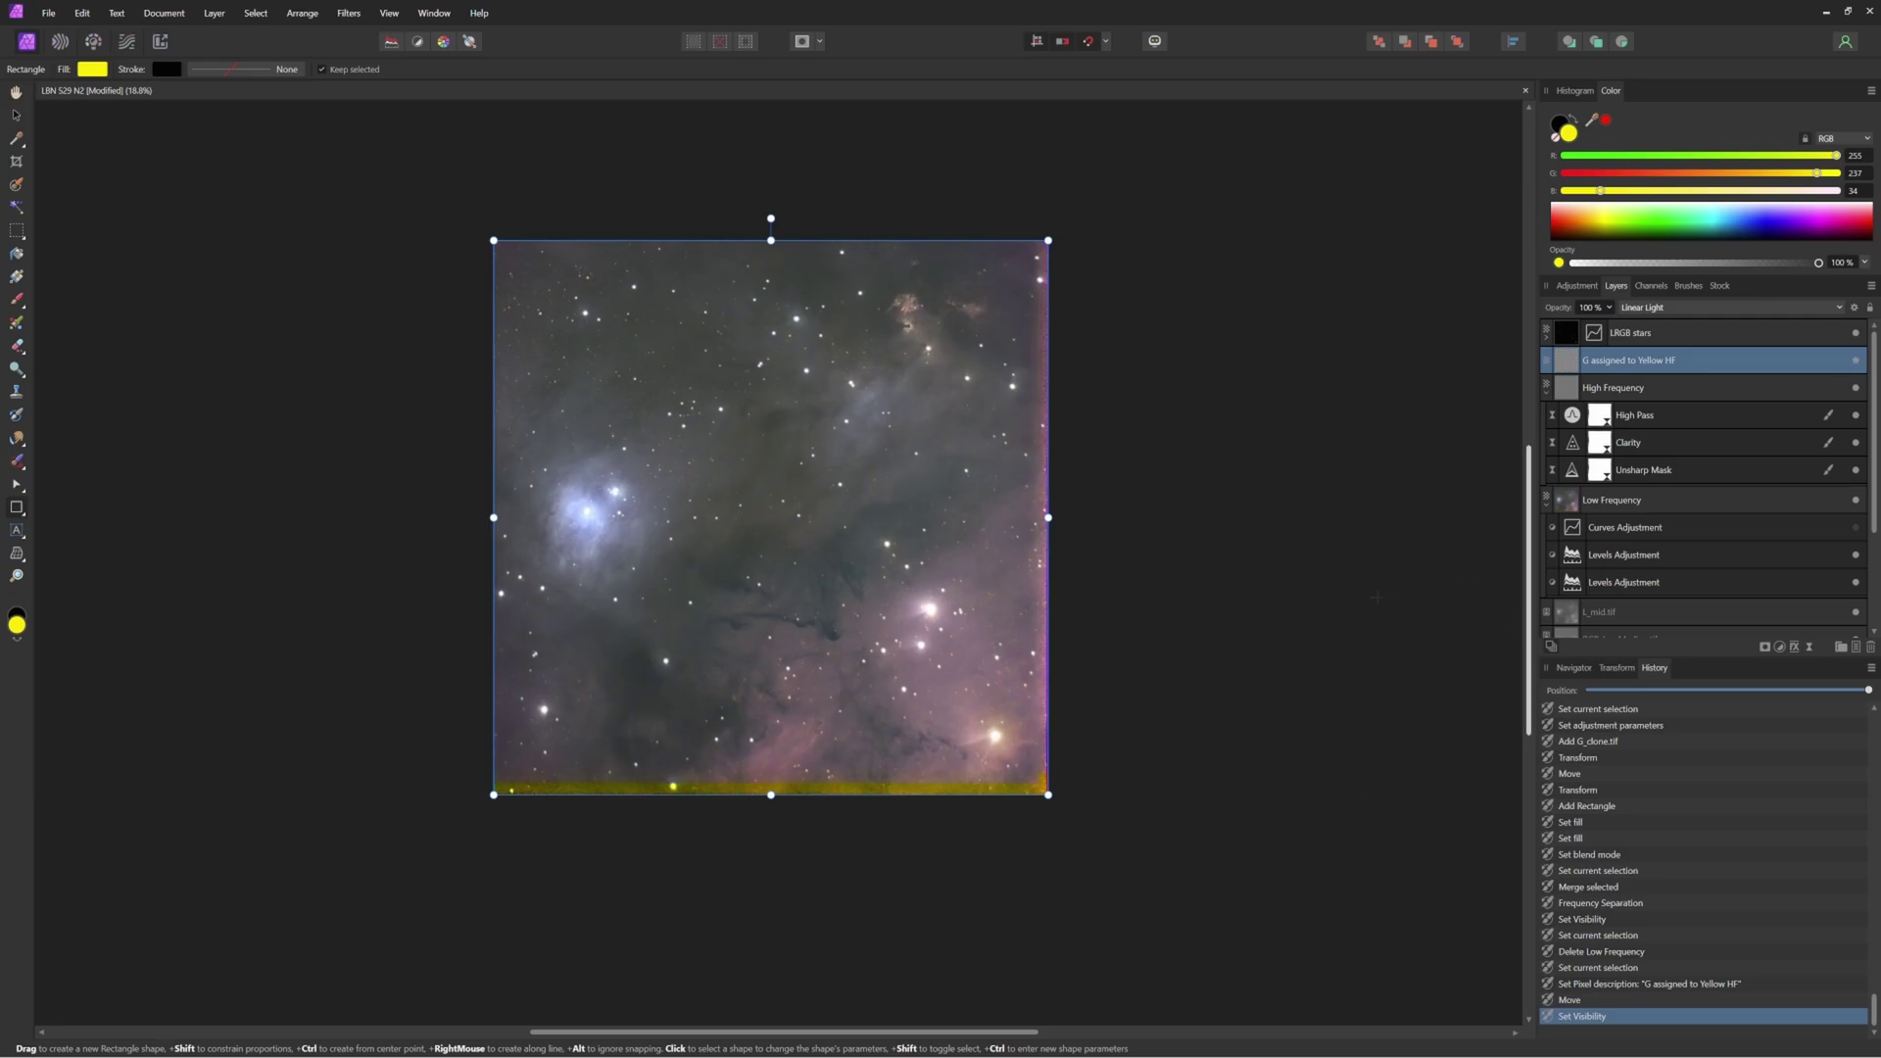
click(1762, 646)
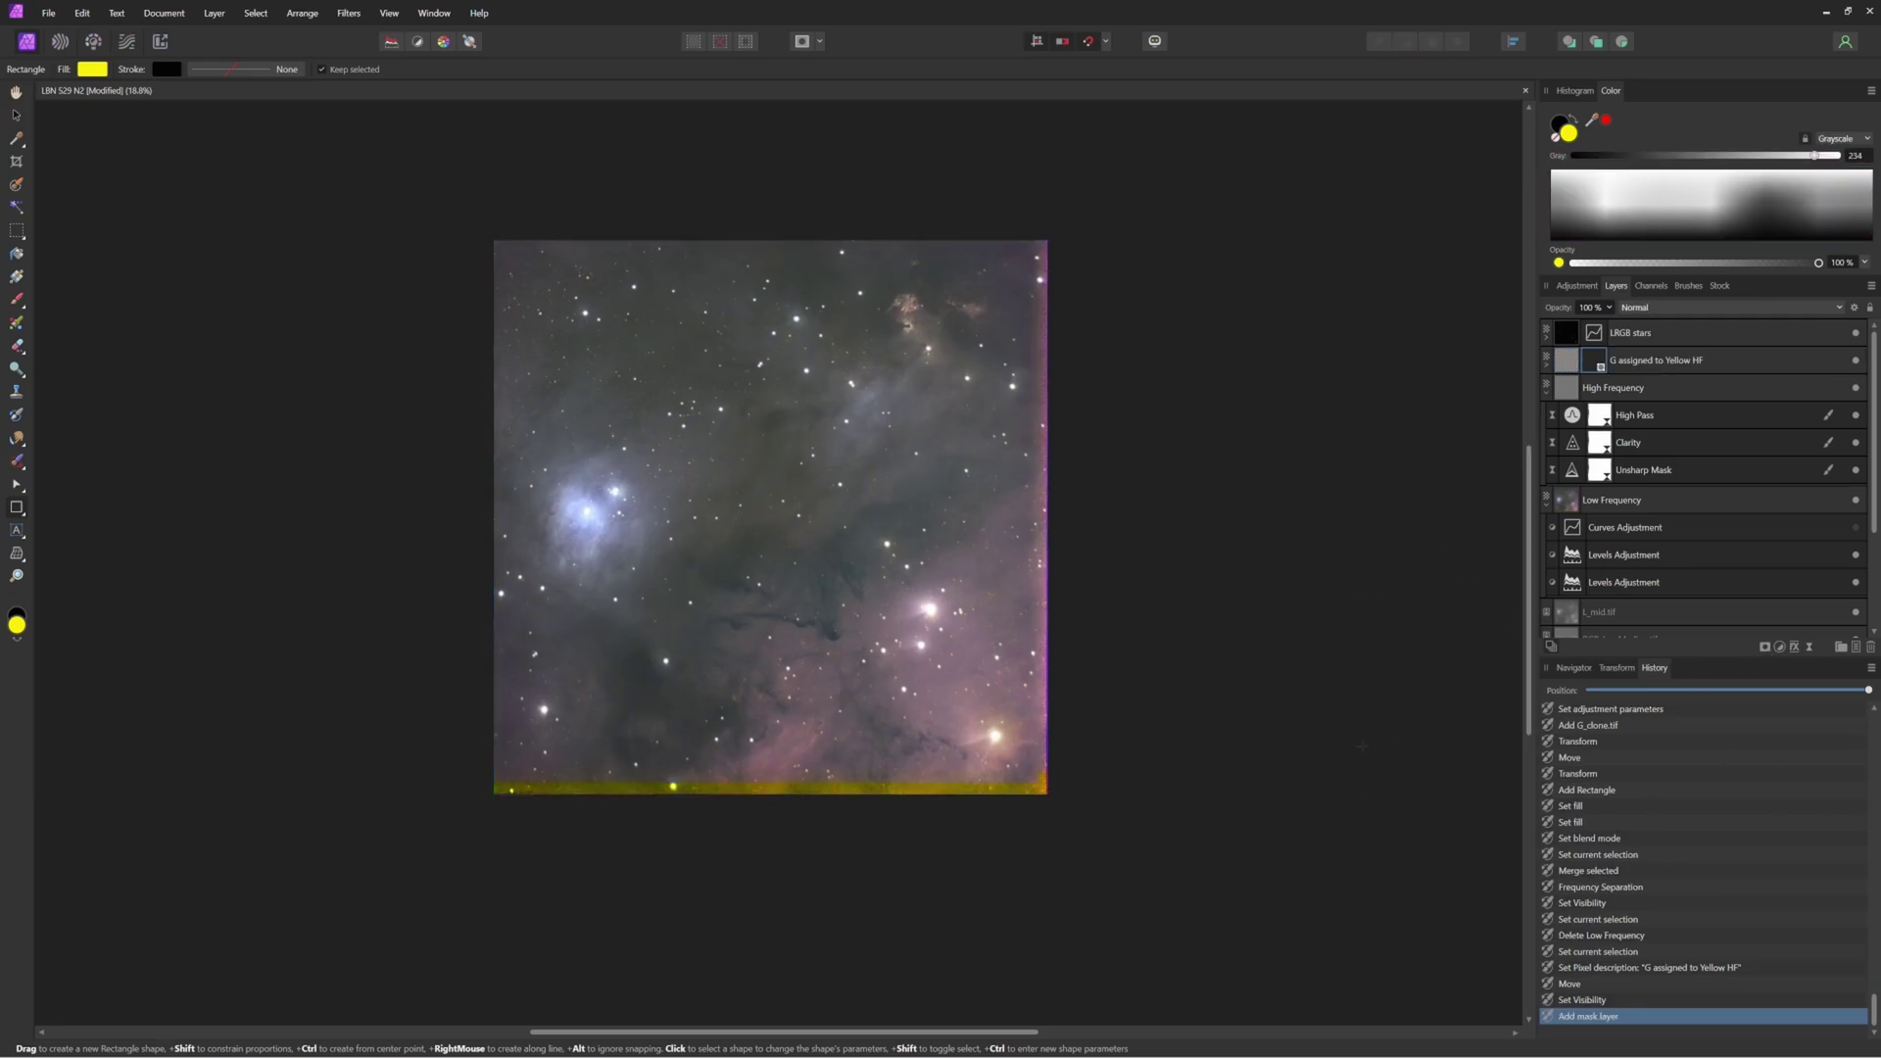
key(ctrl+s)
Step: Expand G assigned to Yellow HF, select its mask, and try Soft Light blending
click(1547, 367)
click(1634, 363)
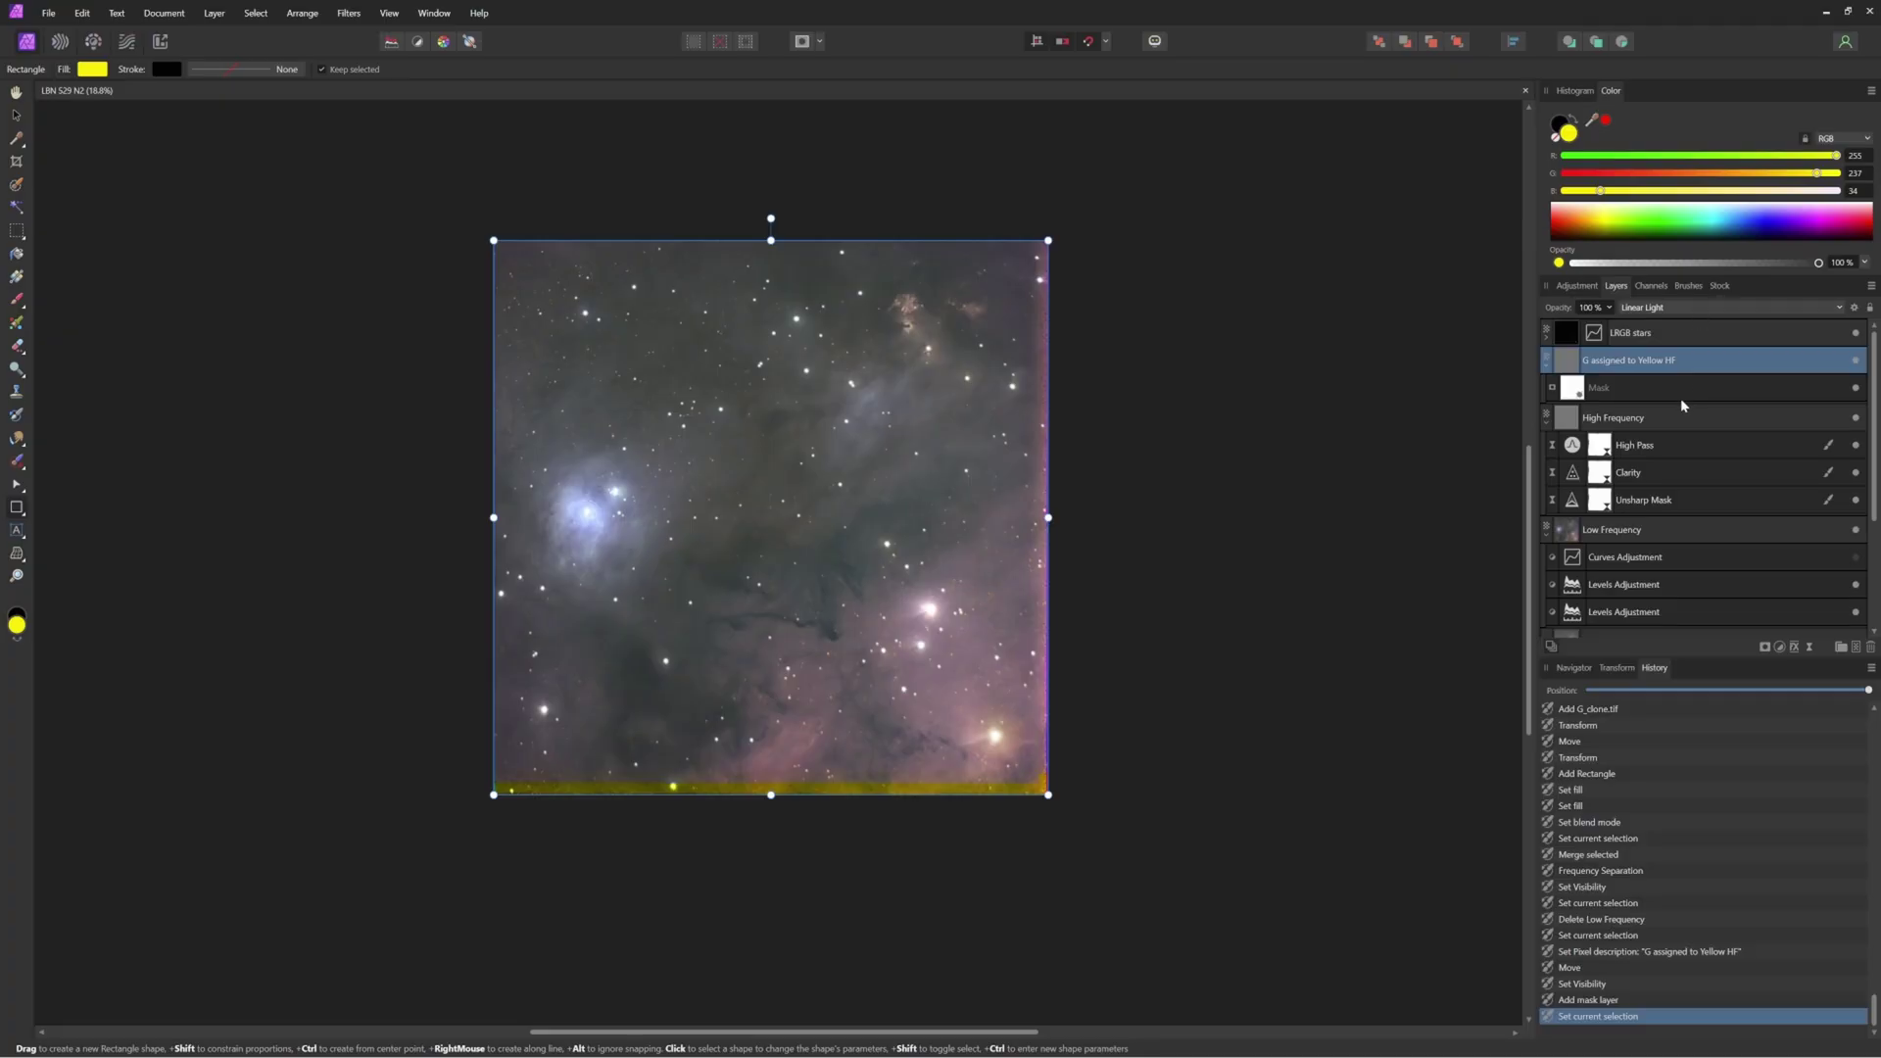
click(1622, 390)
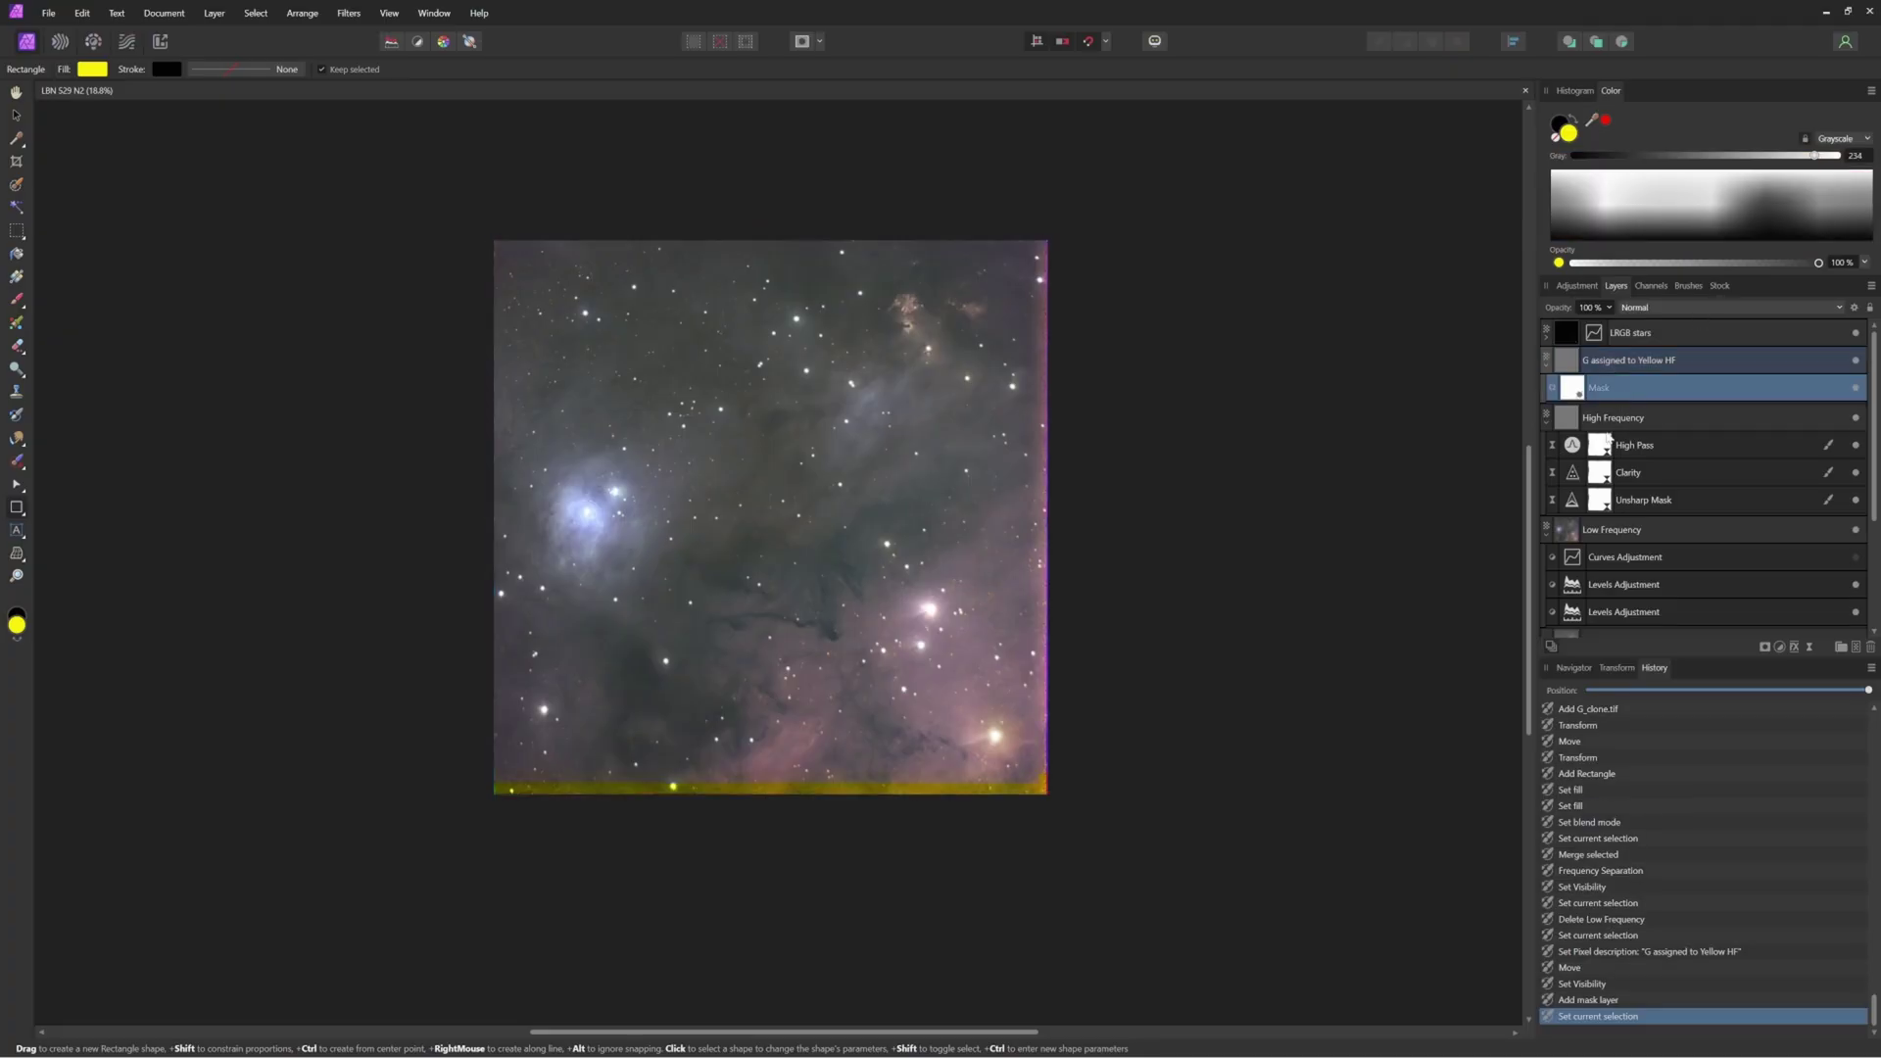
click(1649, 364)
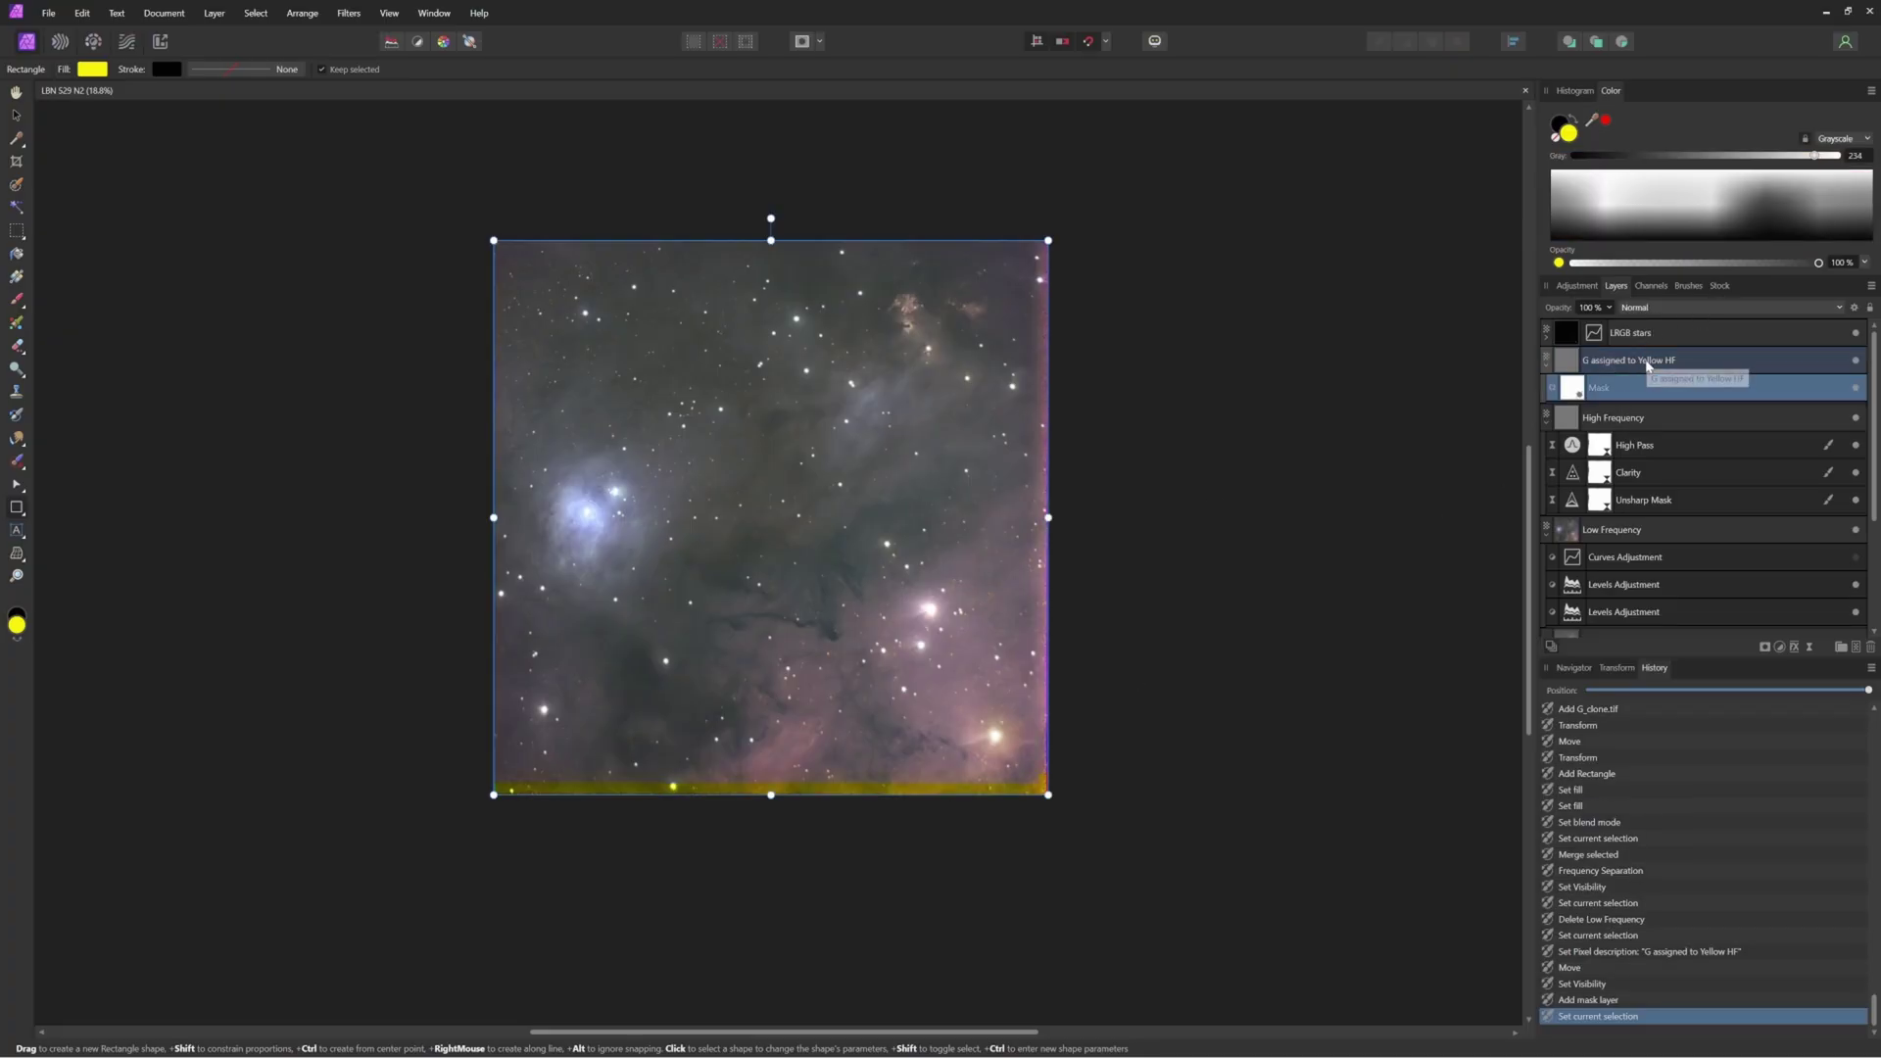
click(1684, 307)
scroll(1675, 411, up, 3)
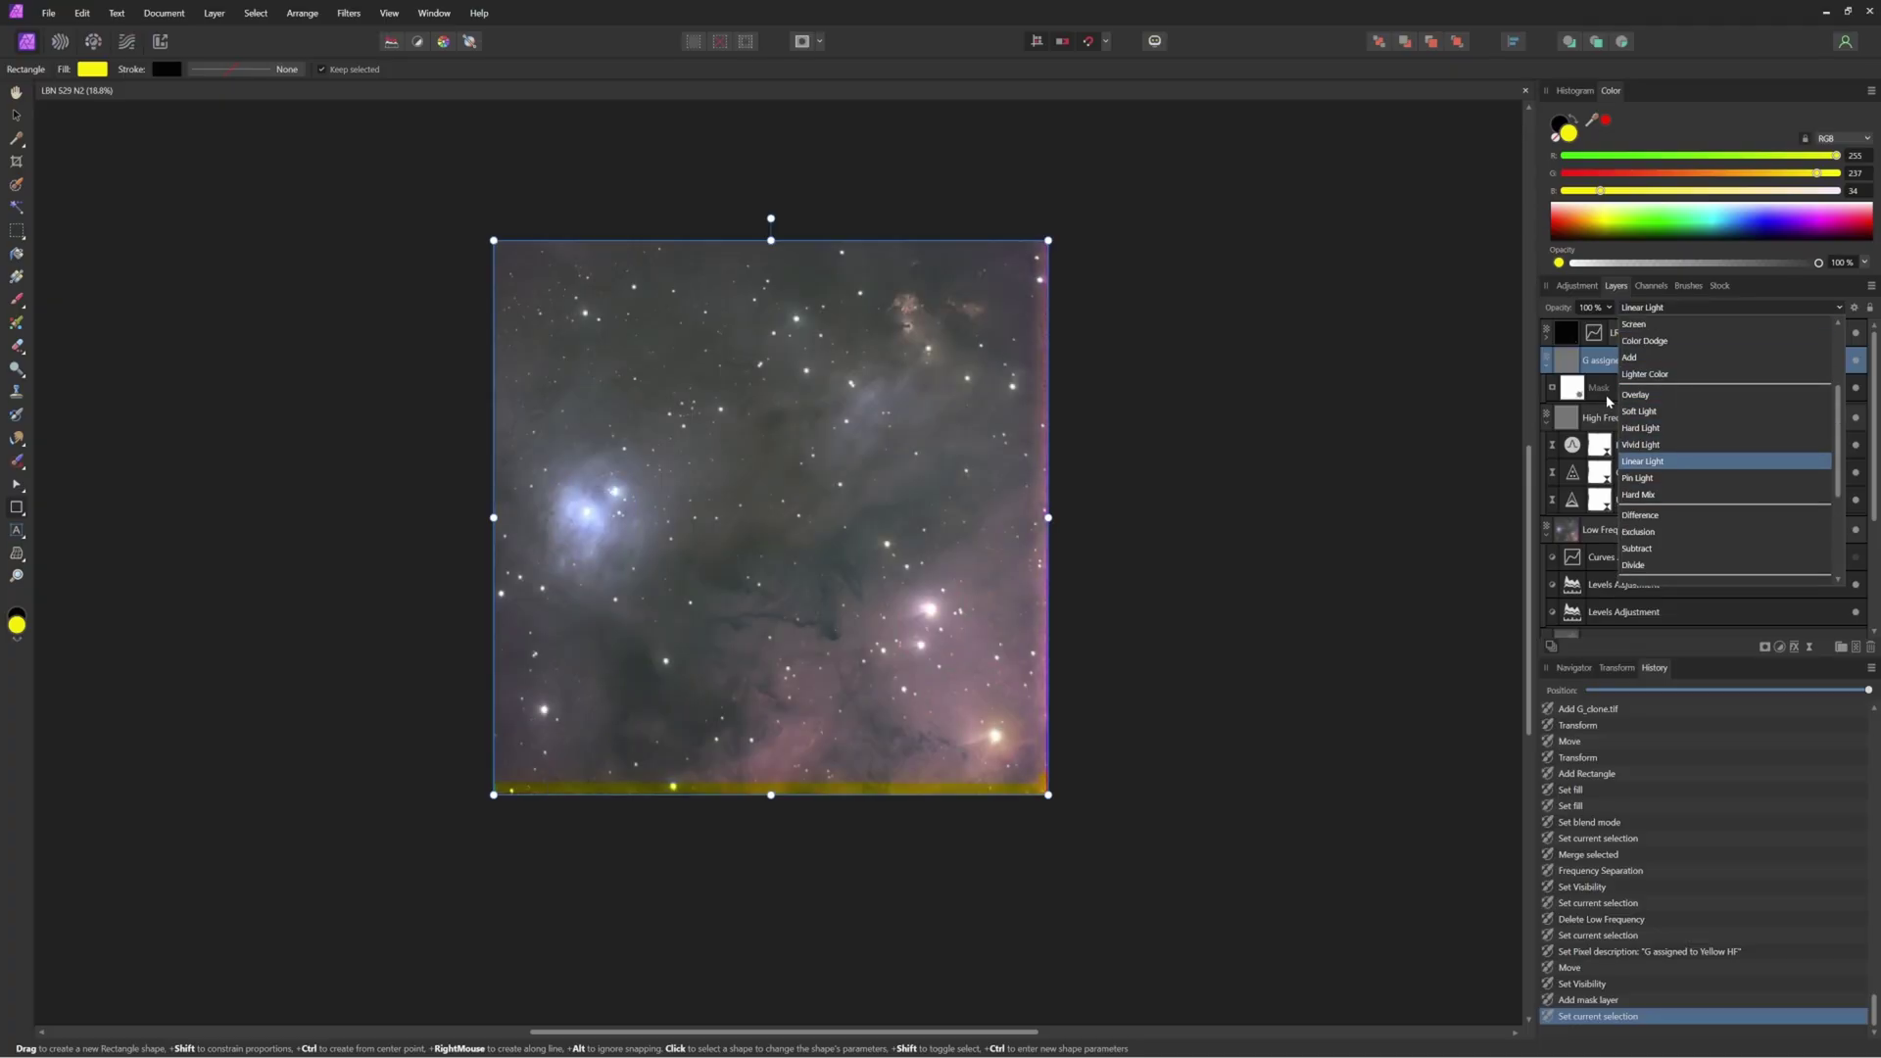
click(1671, 417)
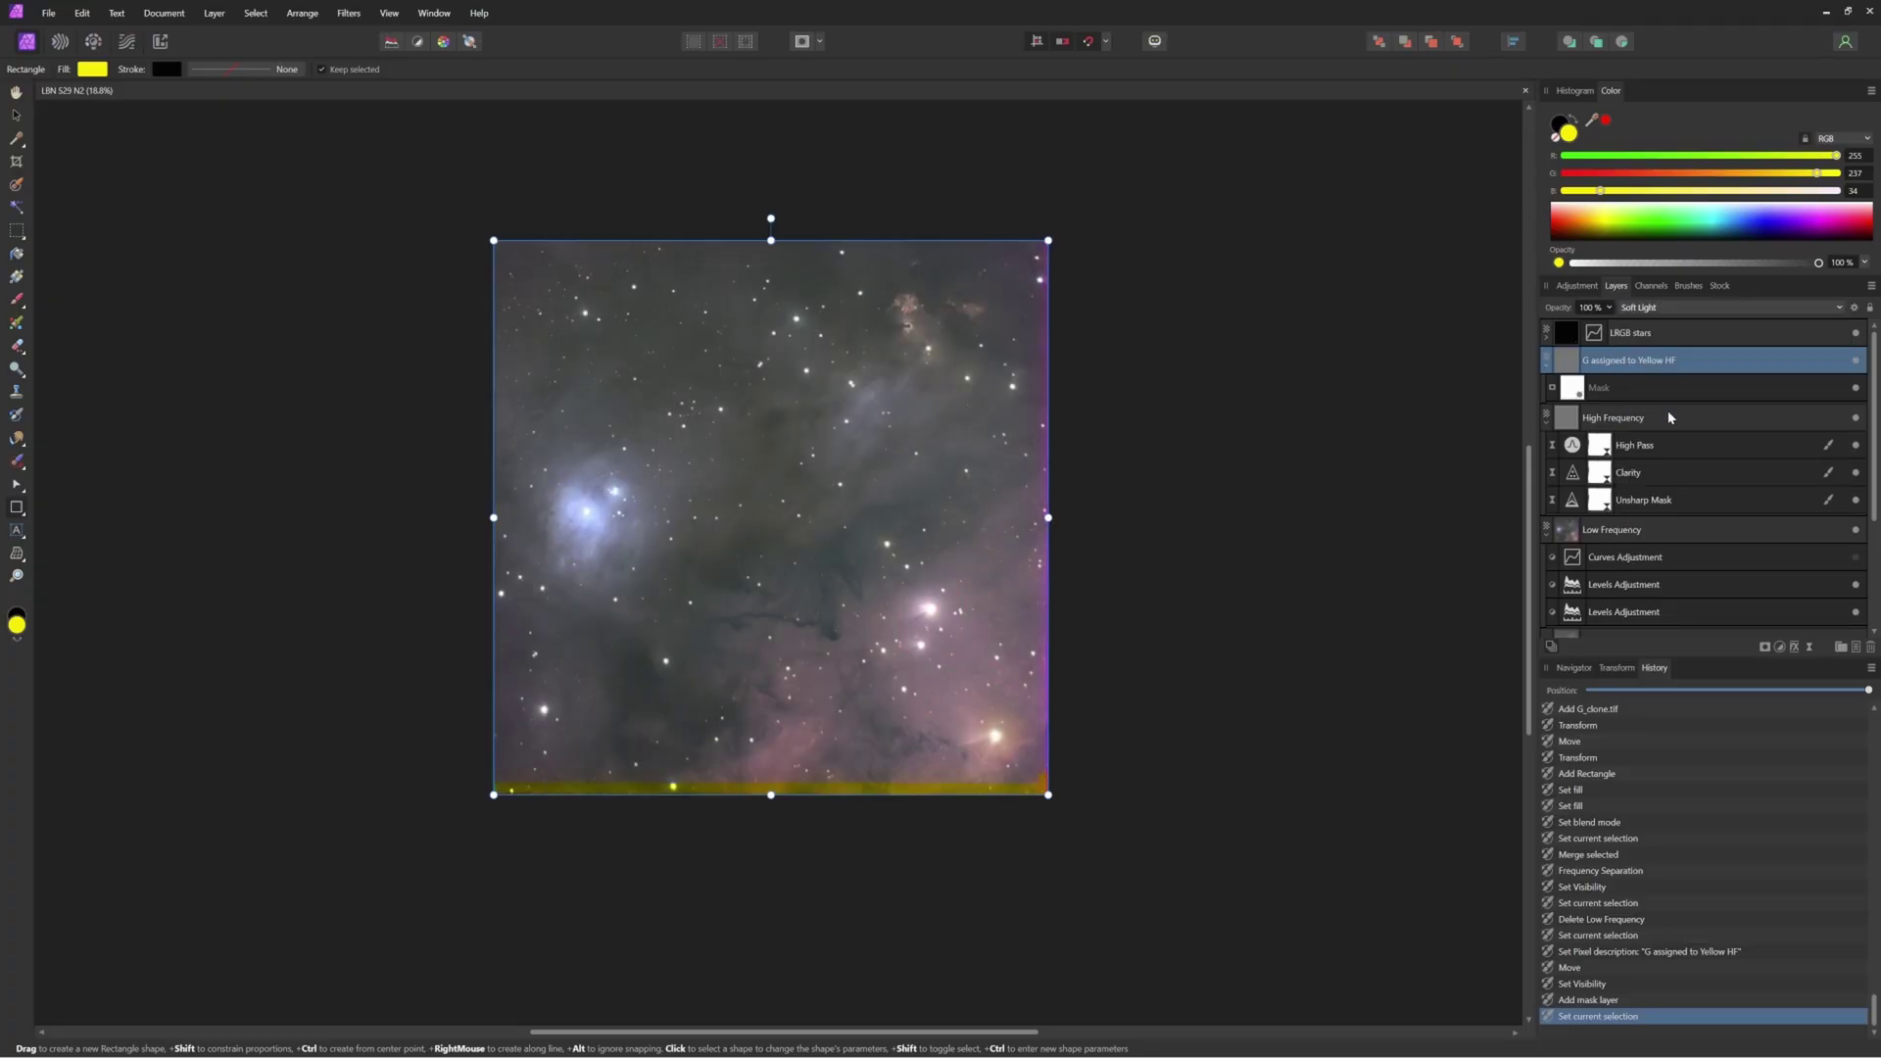
Step: Compare visibility, revert to Linear Light, and select the mask with the Paint Brush
click(1856, 361)
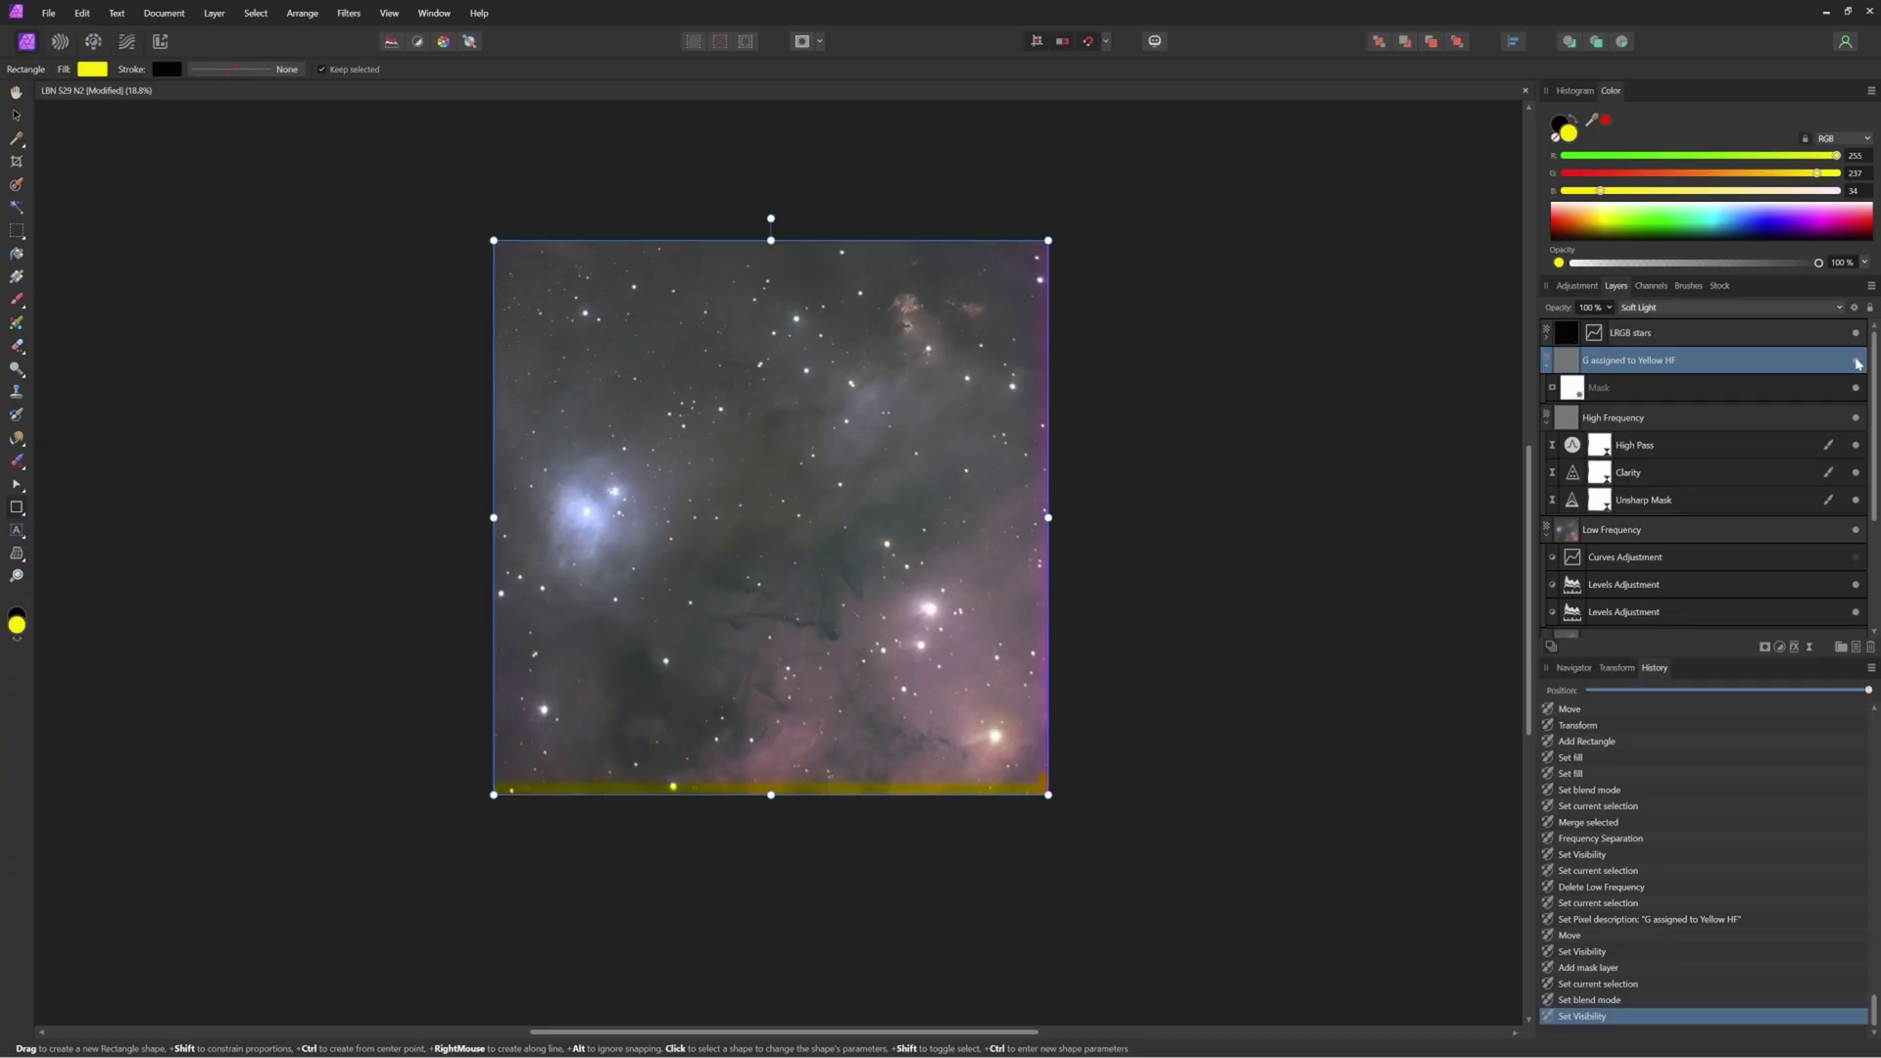
click(1698, 311)
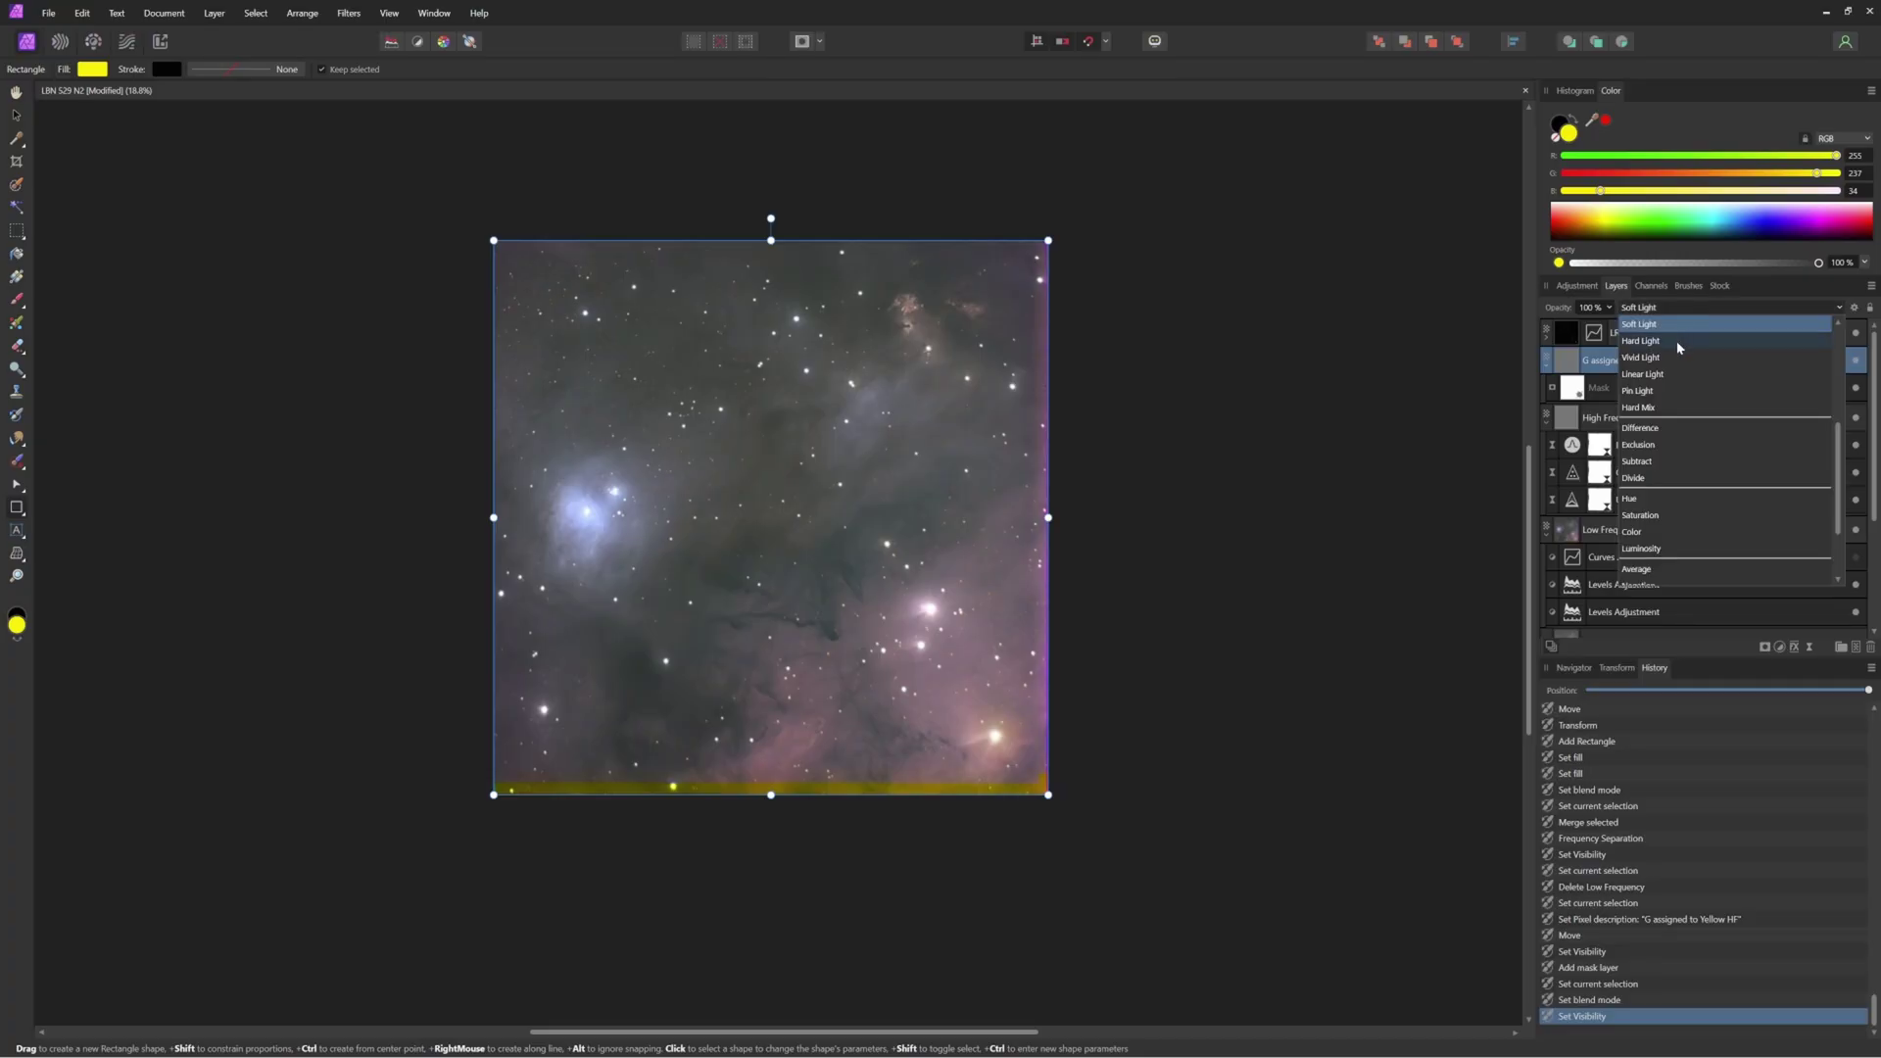
click(1673, 369)
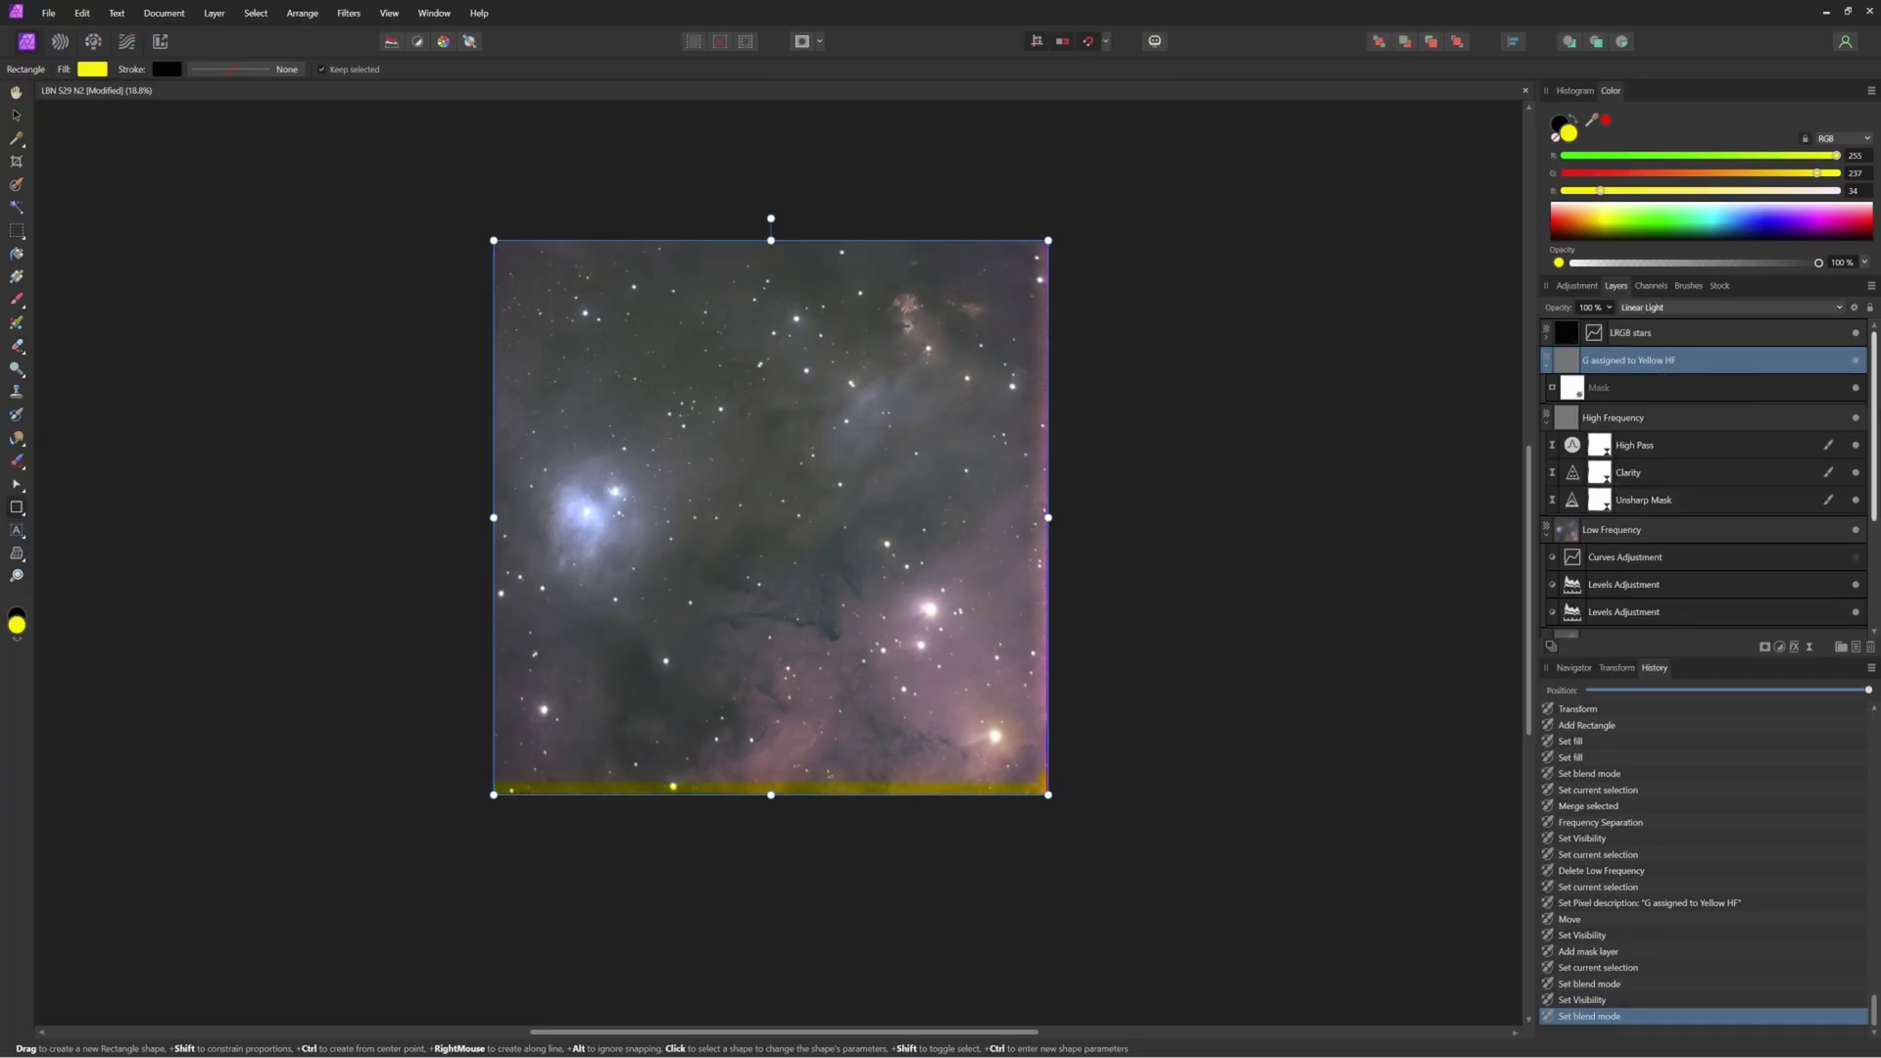
click(1855, 363)
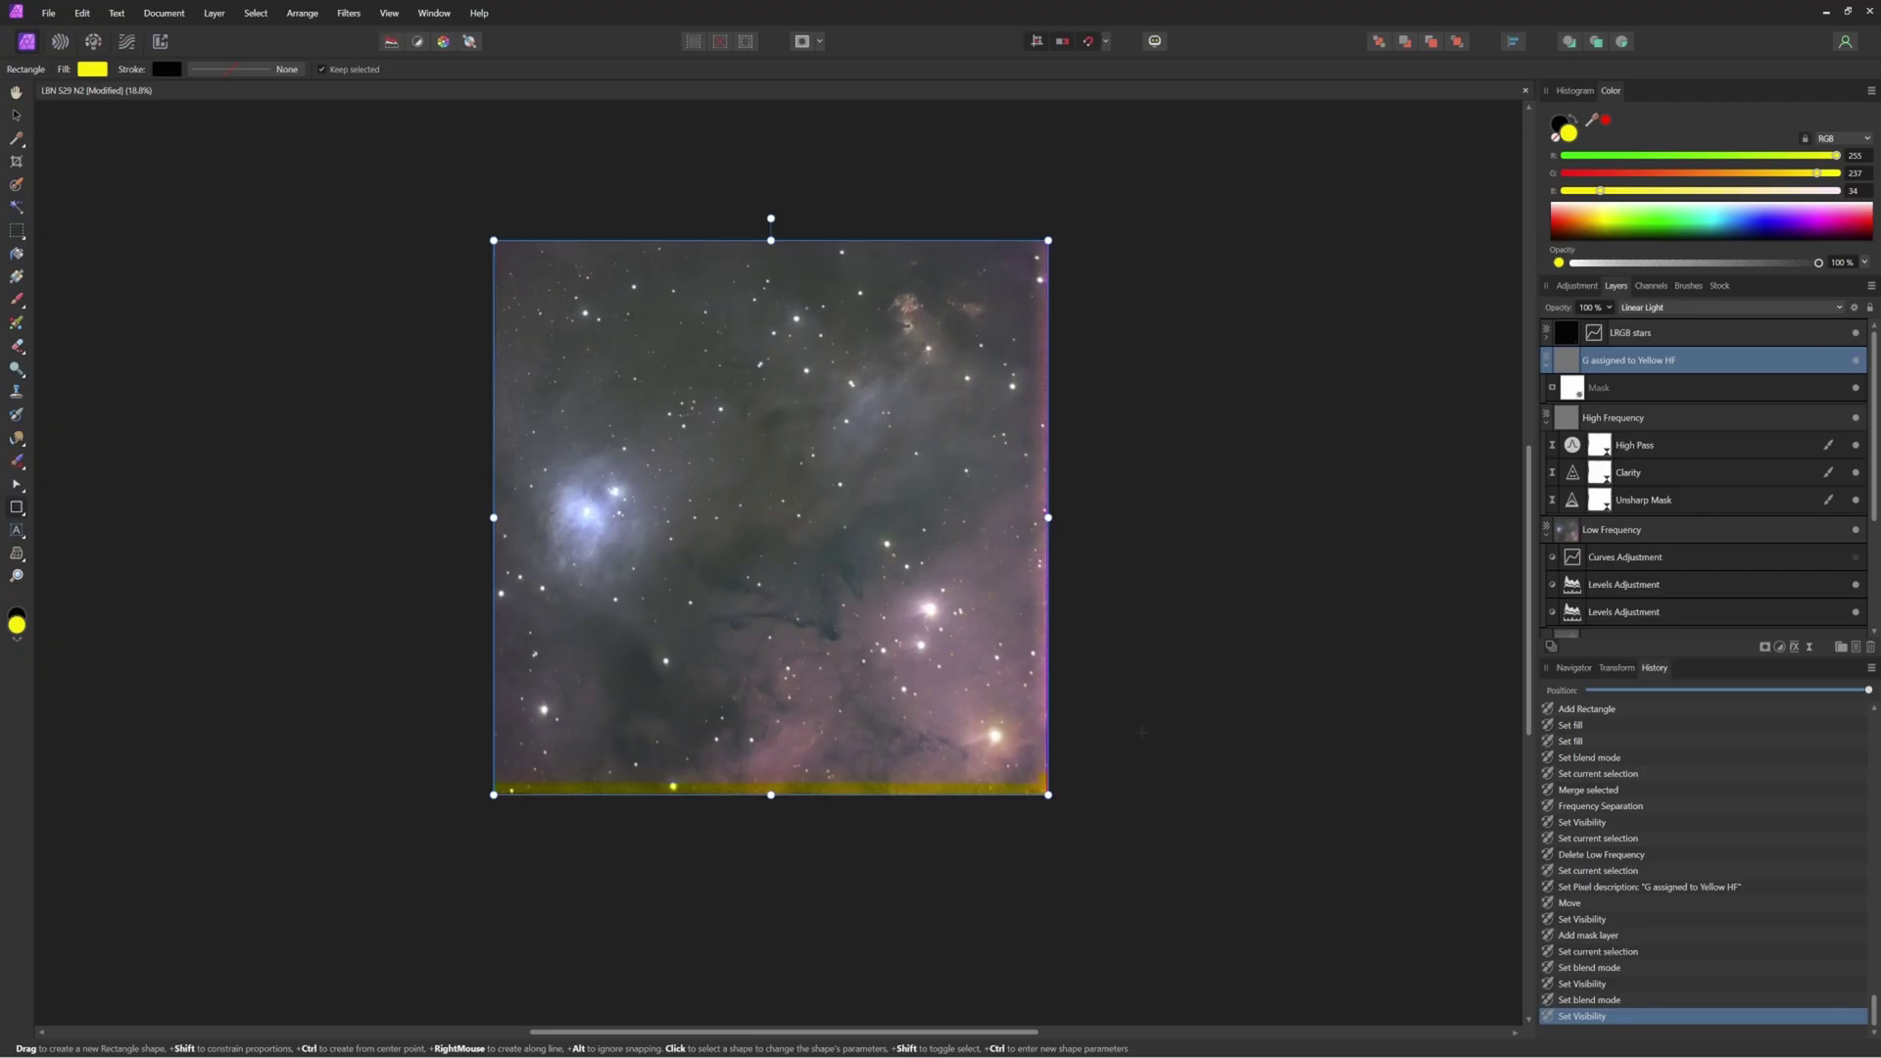
click(1673, 390)
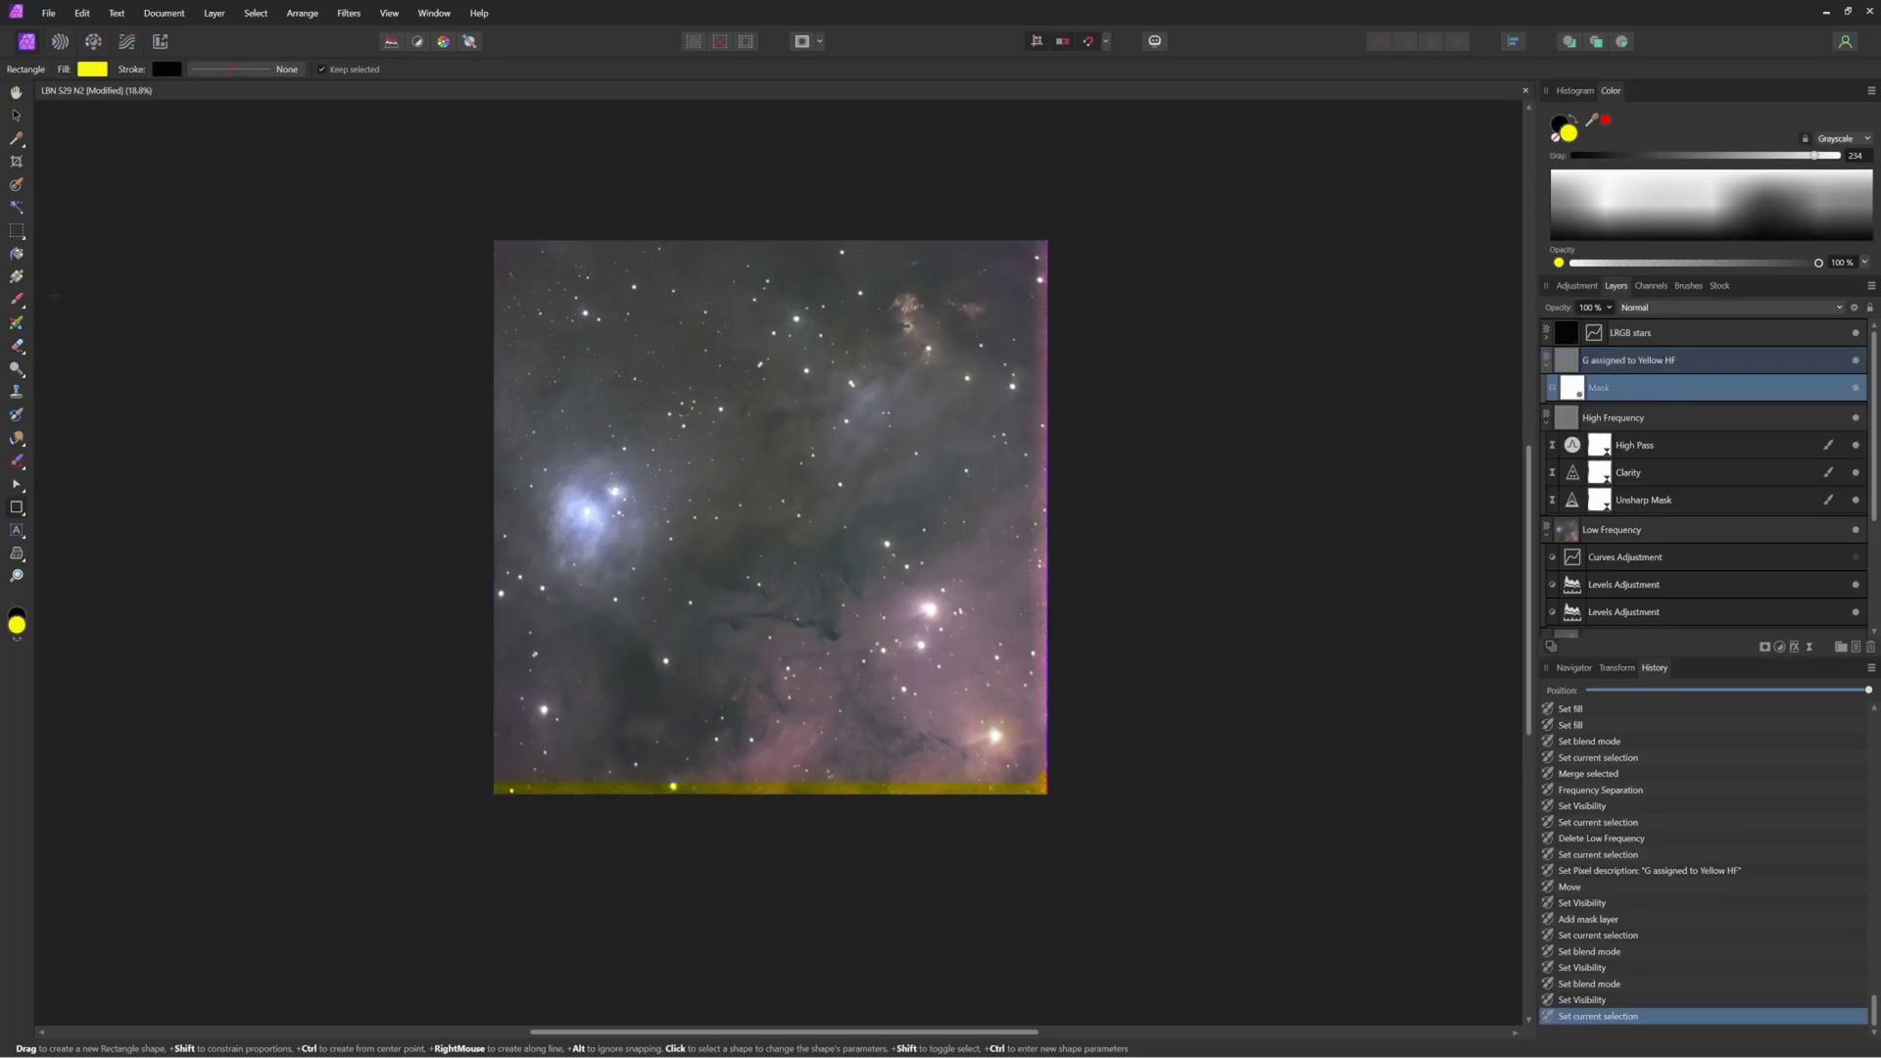
click(18, 301)
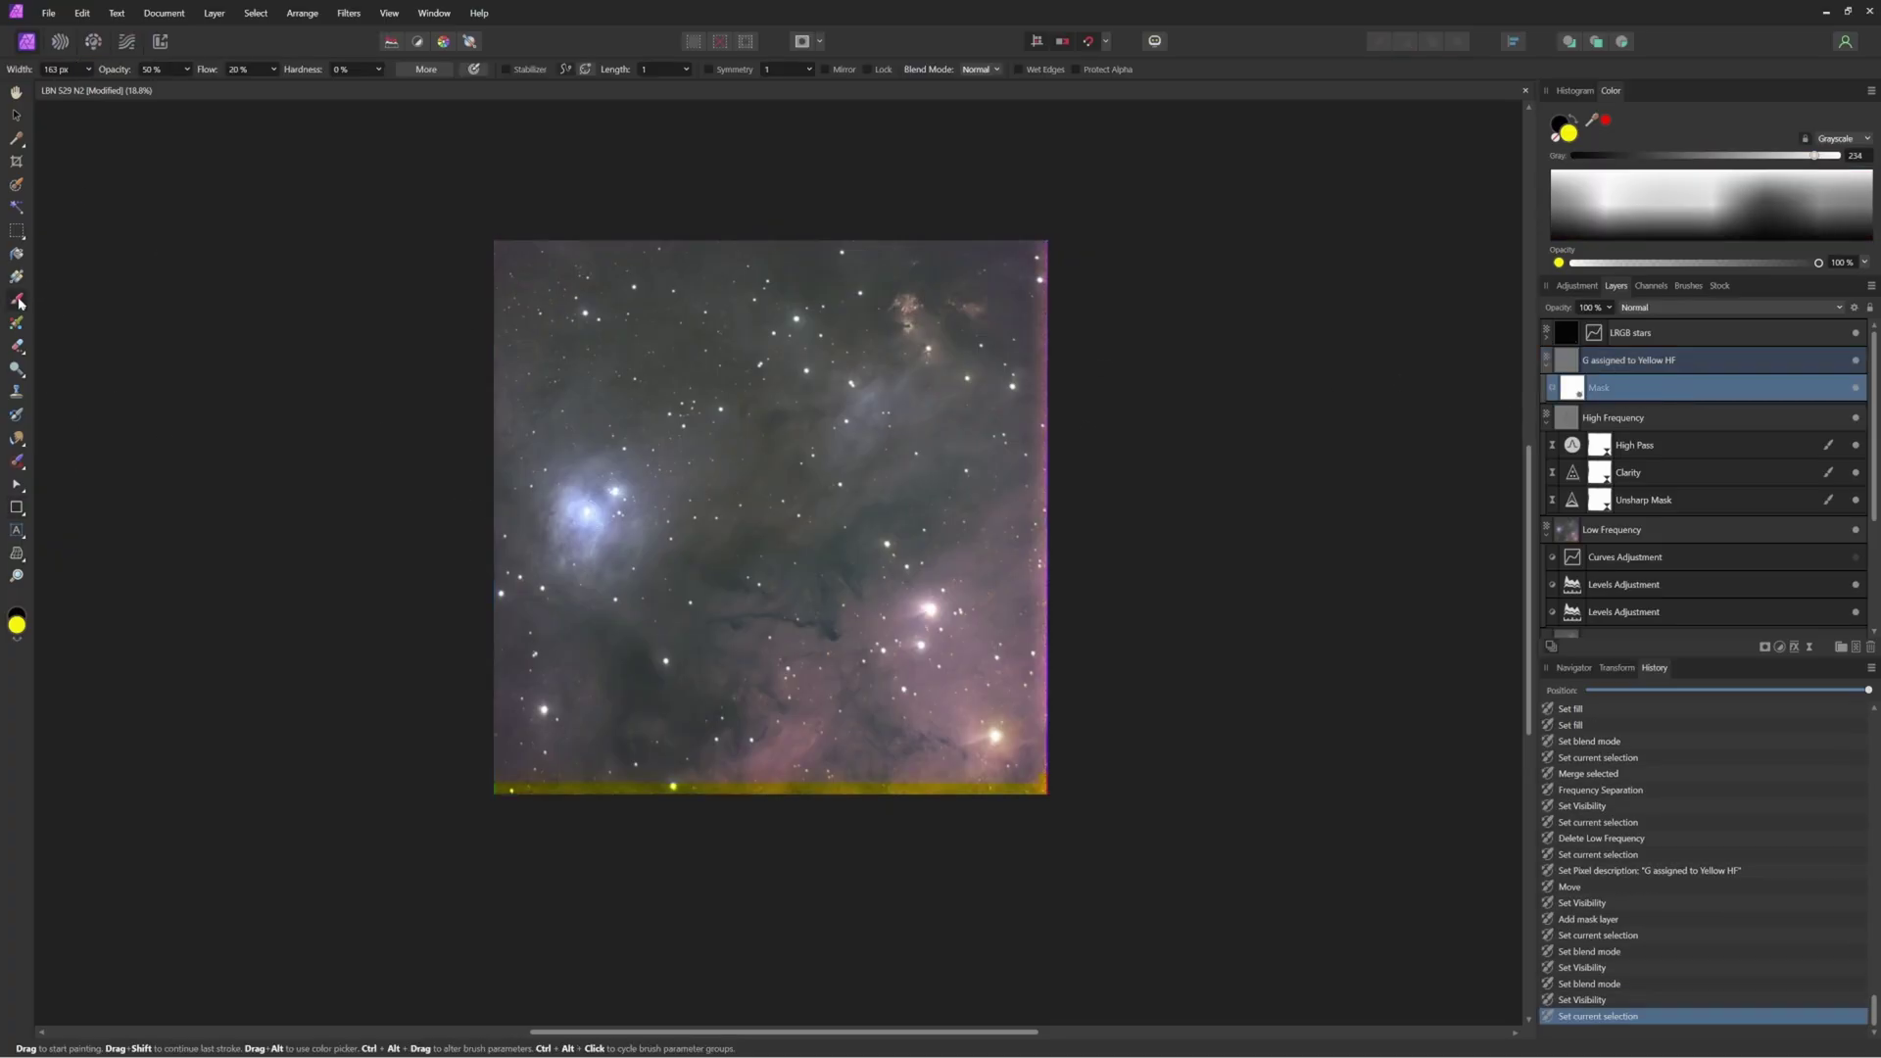
Step: With black and an enlarged brush, mask out the bright lower-right star and save
click(19, 611)
key(bracketright)
key(bracketright)
key(bracketright)
key(bracketright)
key(bracketright)
key(bracketright)
key(bracketright)
drag(988, 731, 979, 743)
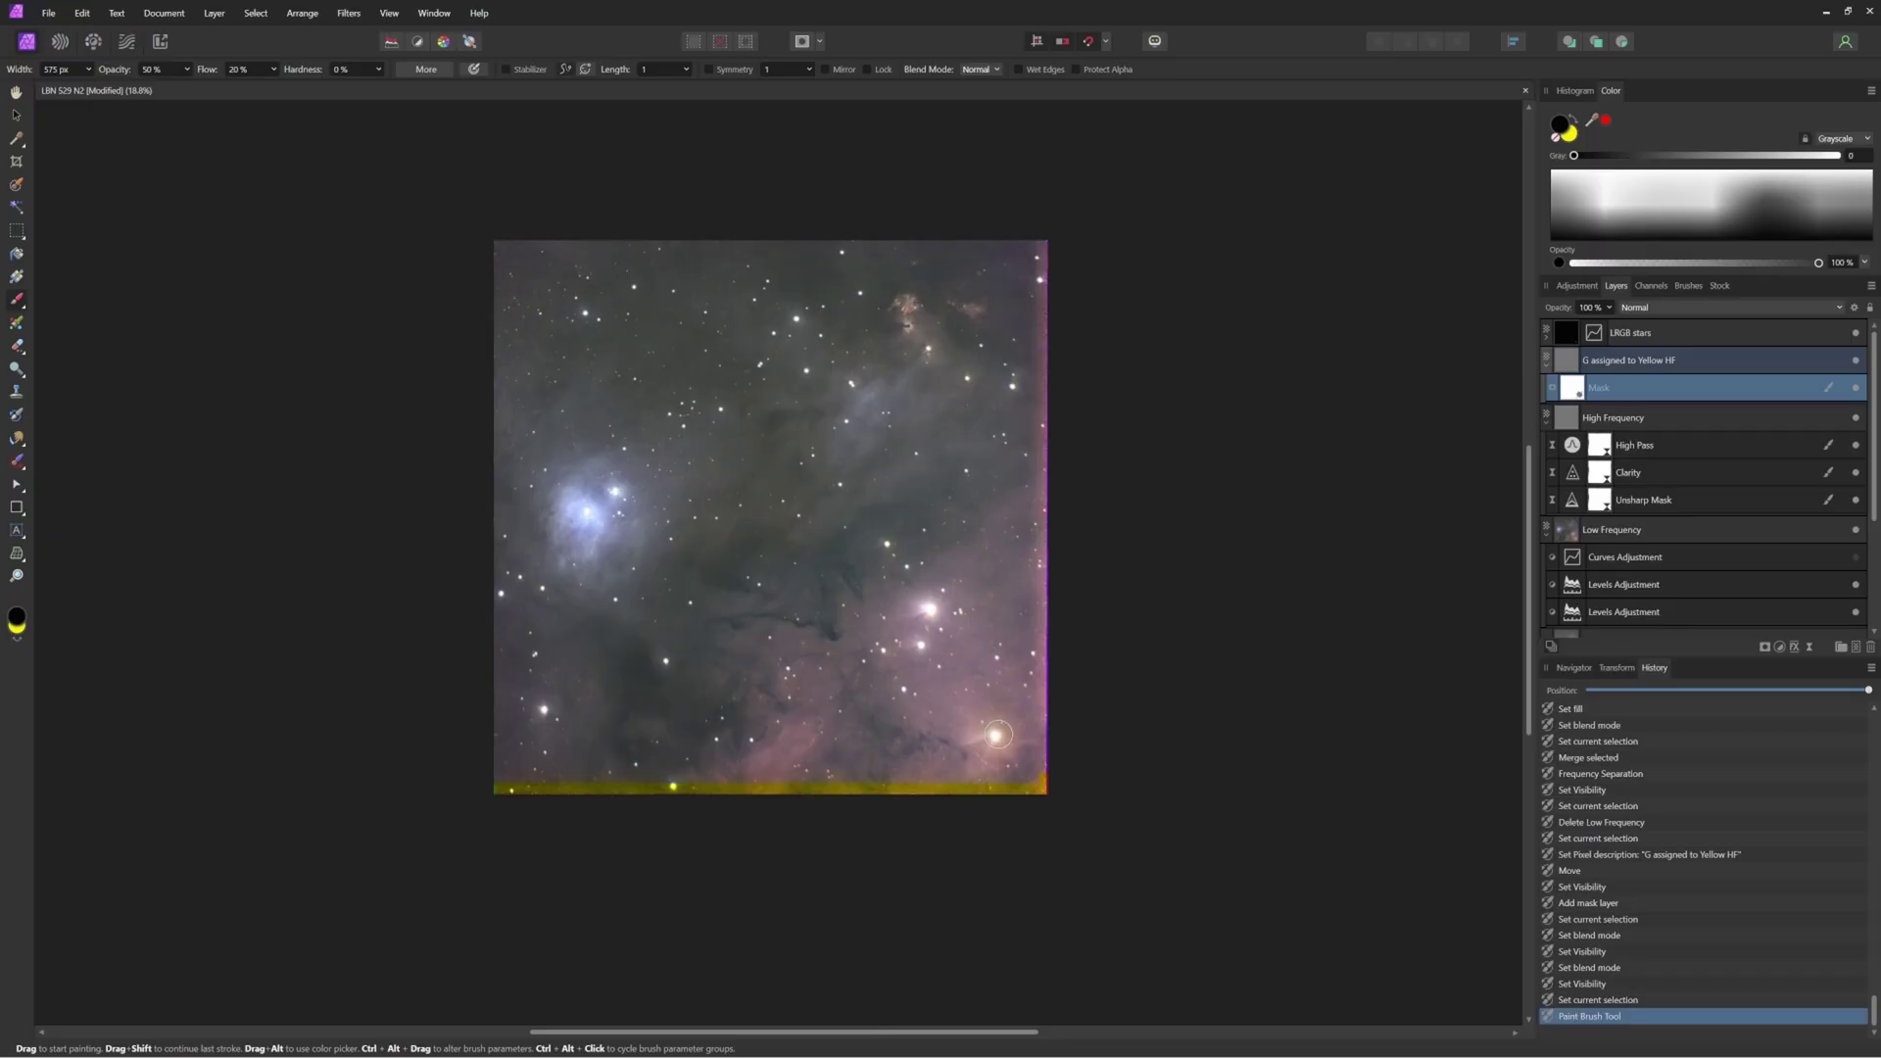
click(985, 723)
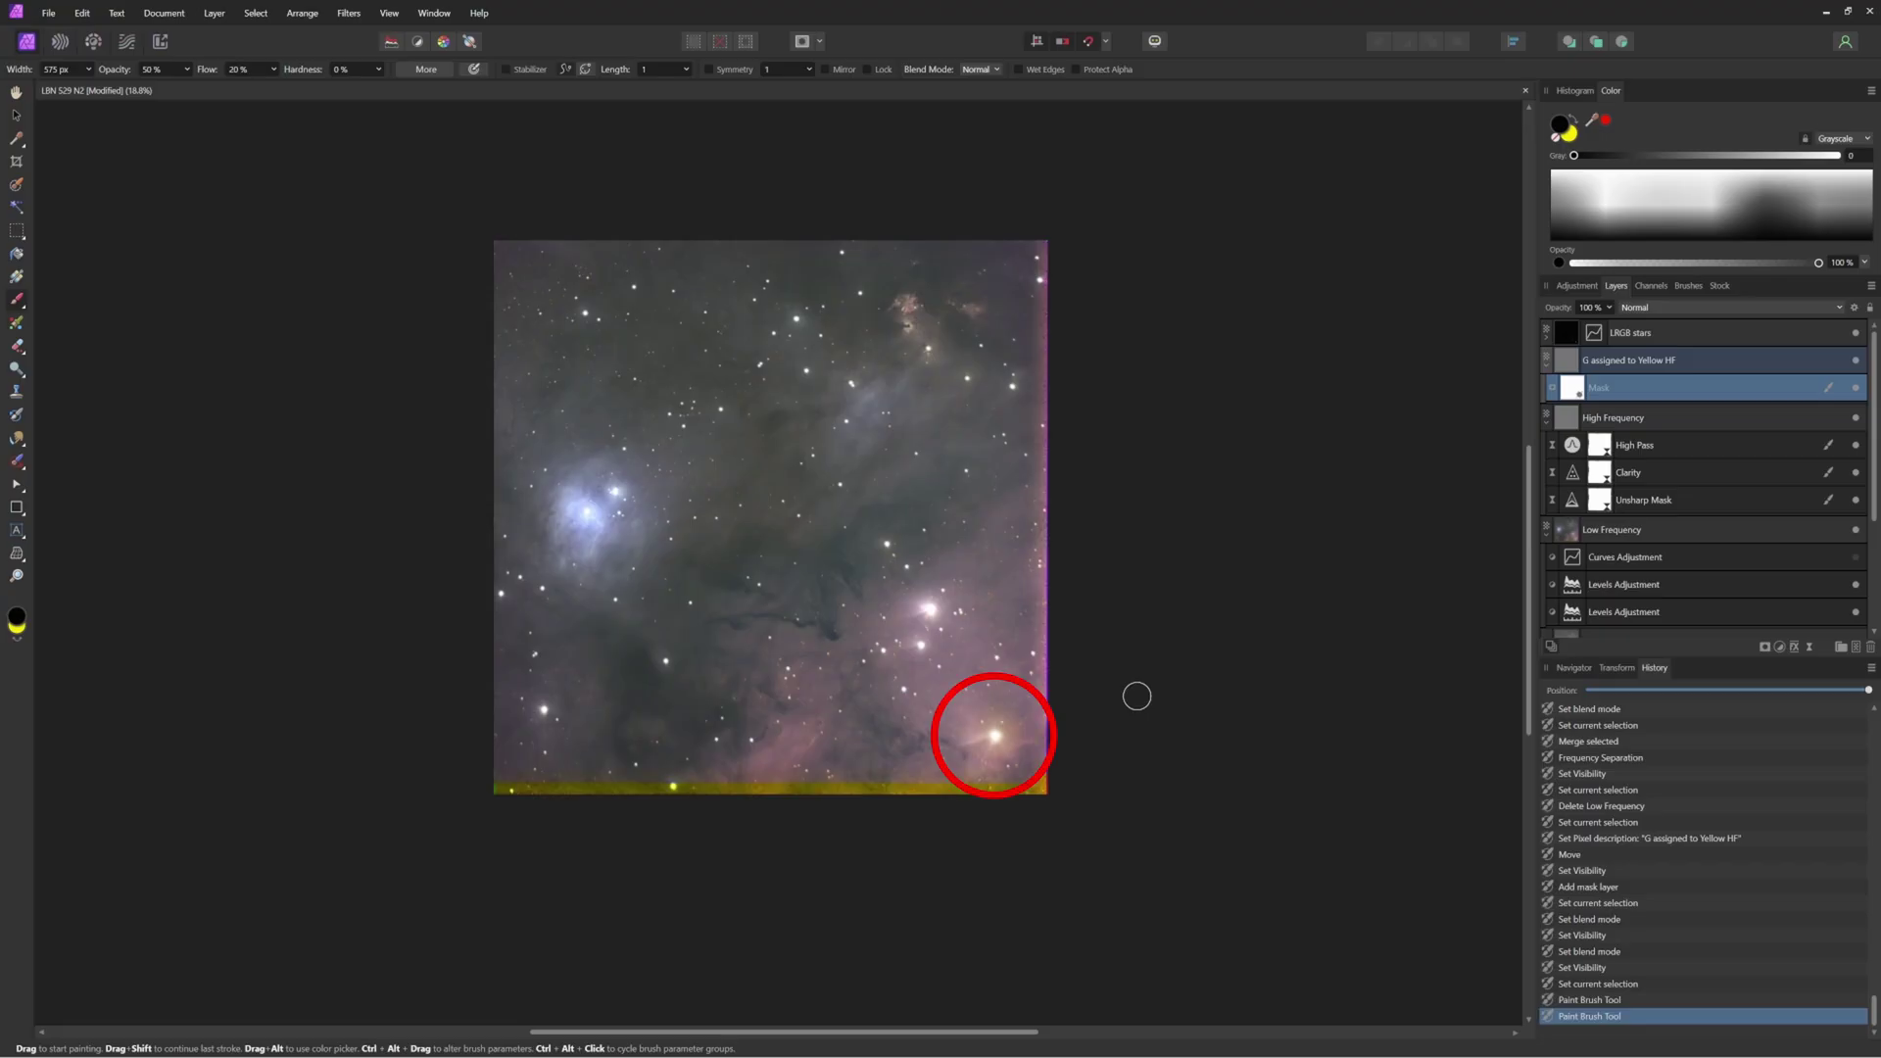
key(ctrl+s)
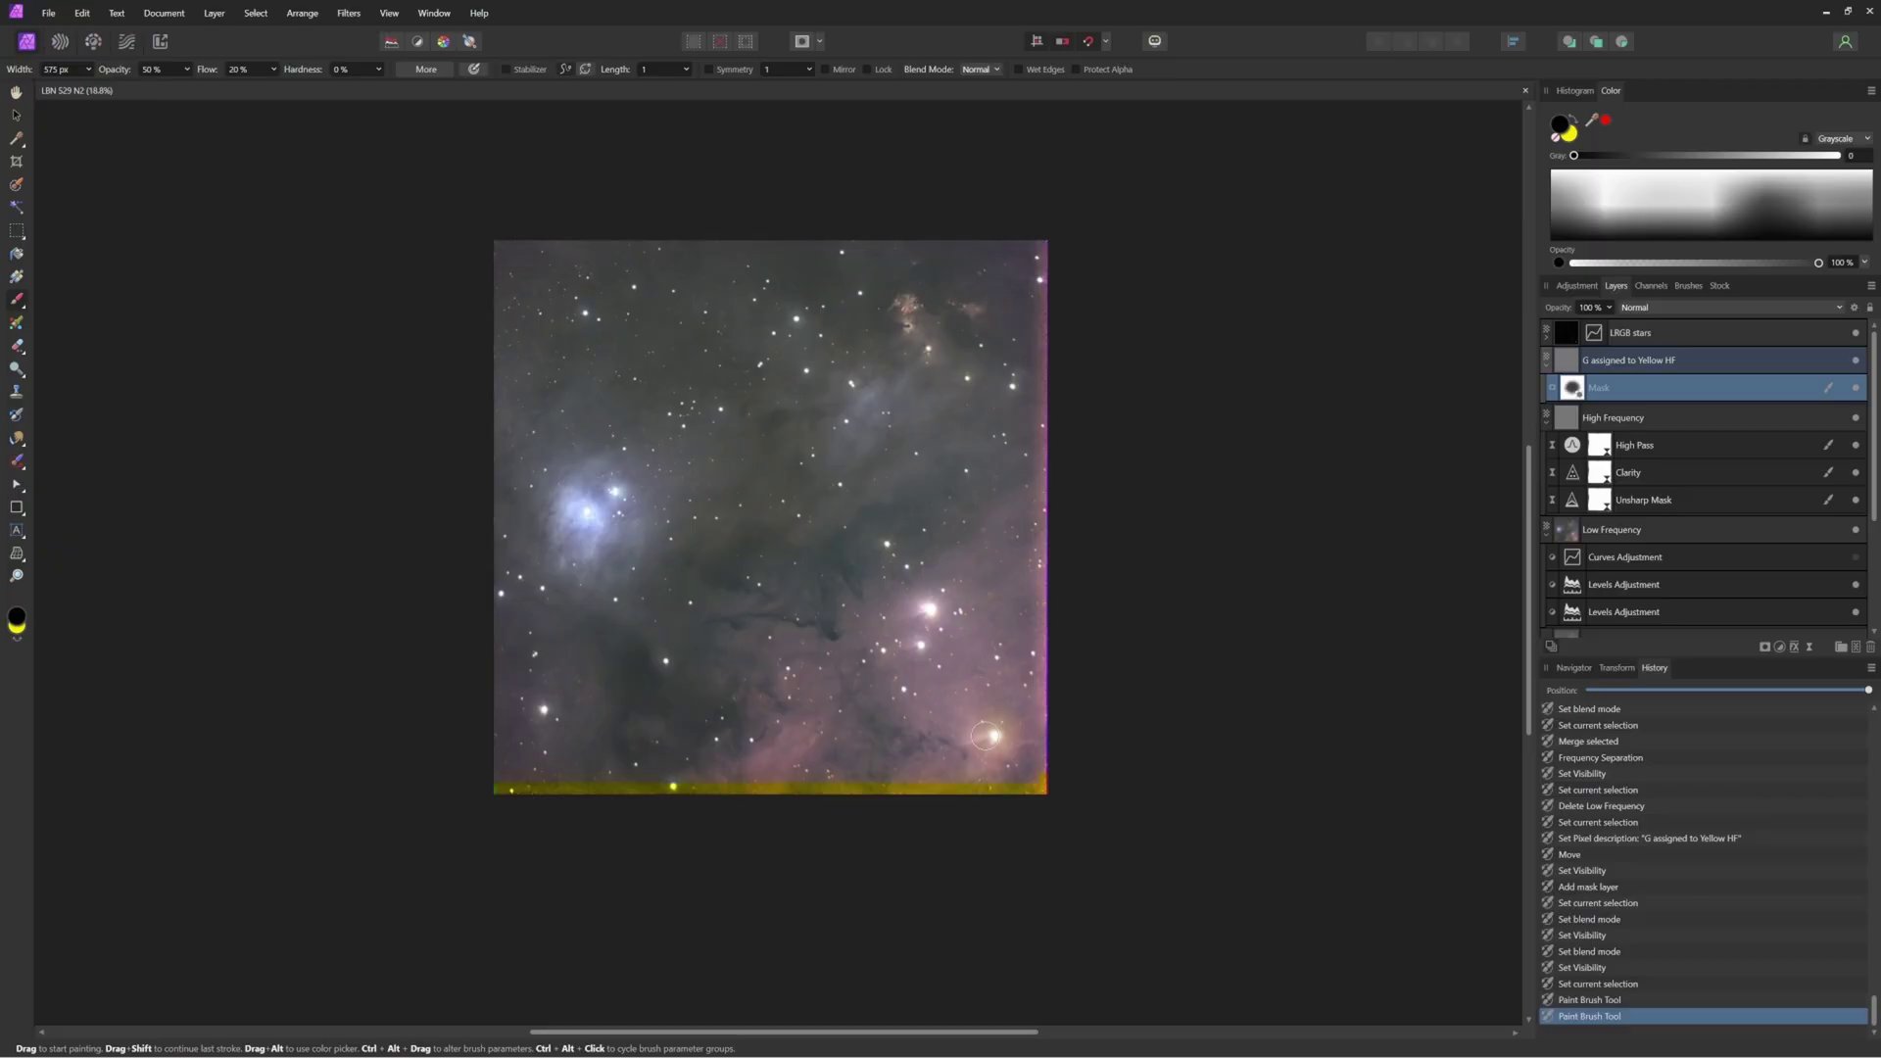
mouse_move(984, 756)
mouse_down()
mouse_move(975, 720)
mouse_move(985, 740)
mouse_up()
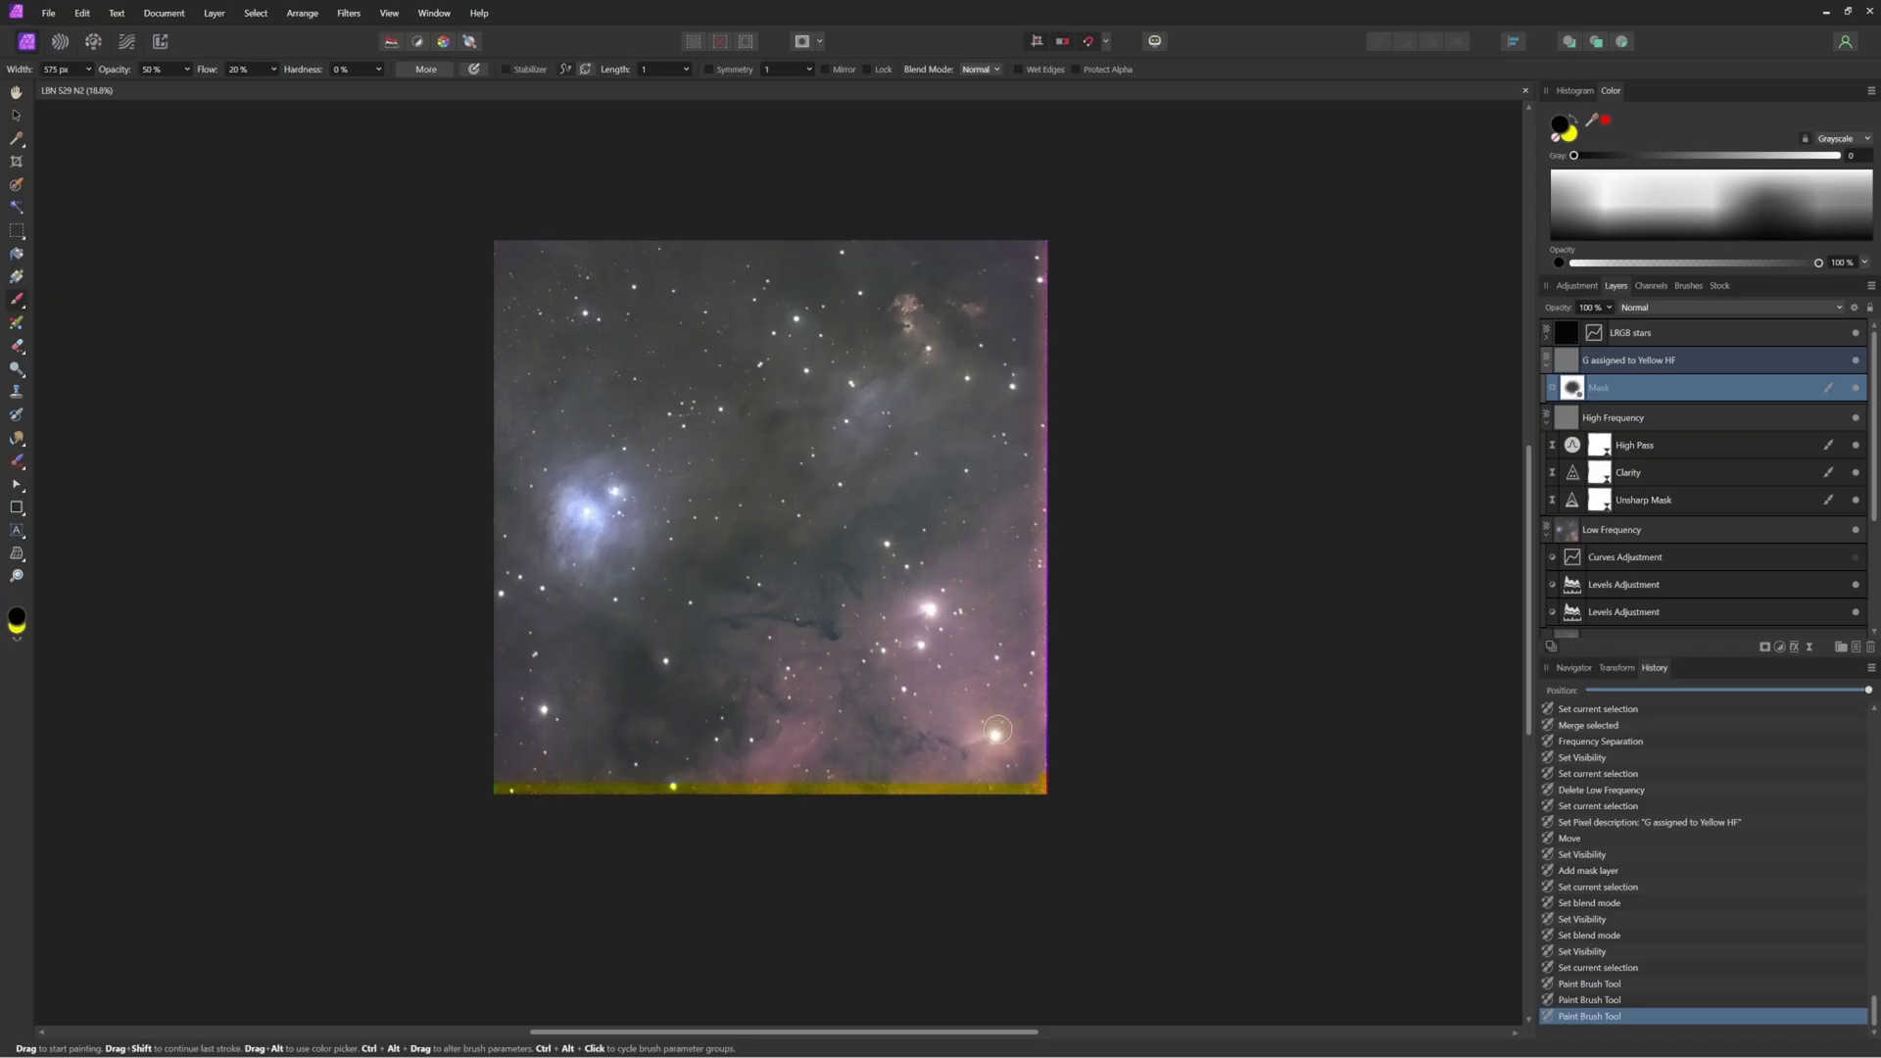
Step: Add more black strokes around the lower-right star and attach the mask to G assigned to Yellow HF
drag(1001, 738, 997, 731)
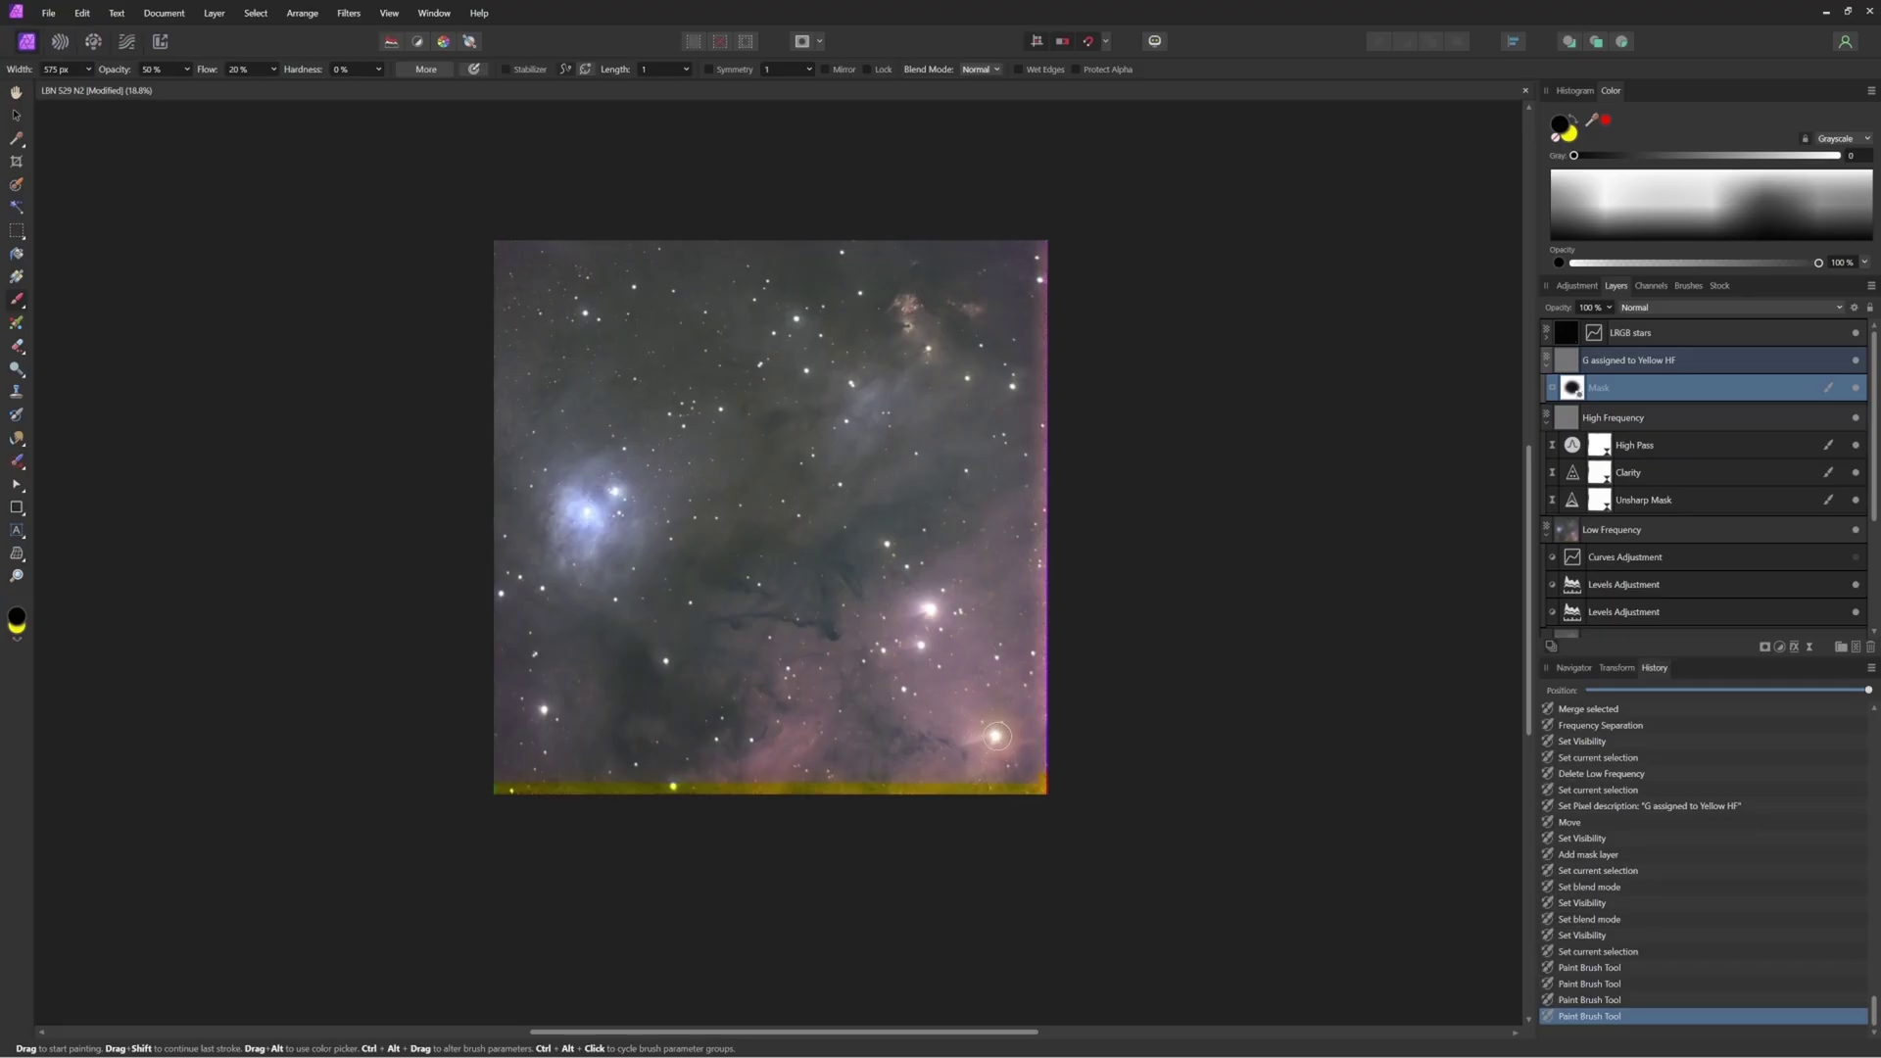
click(1000, 743)
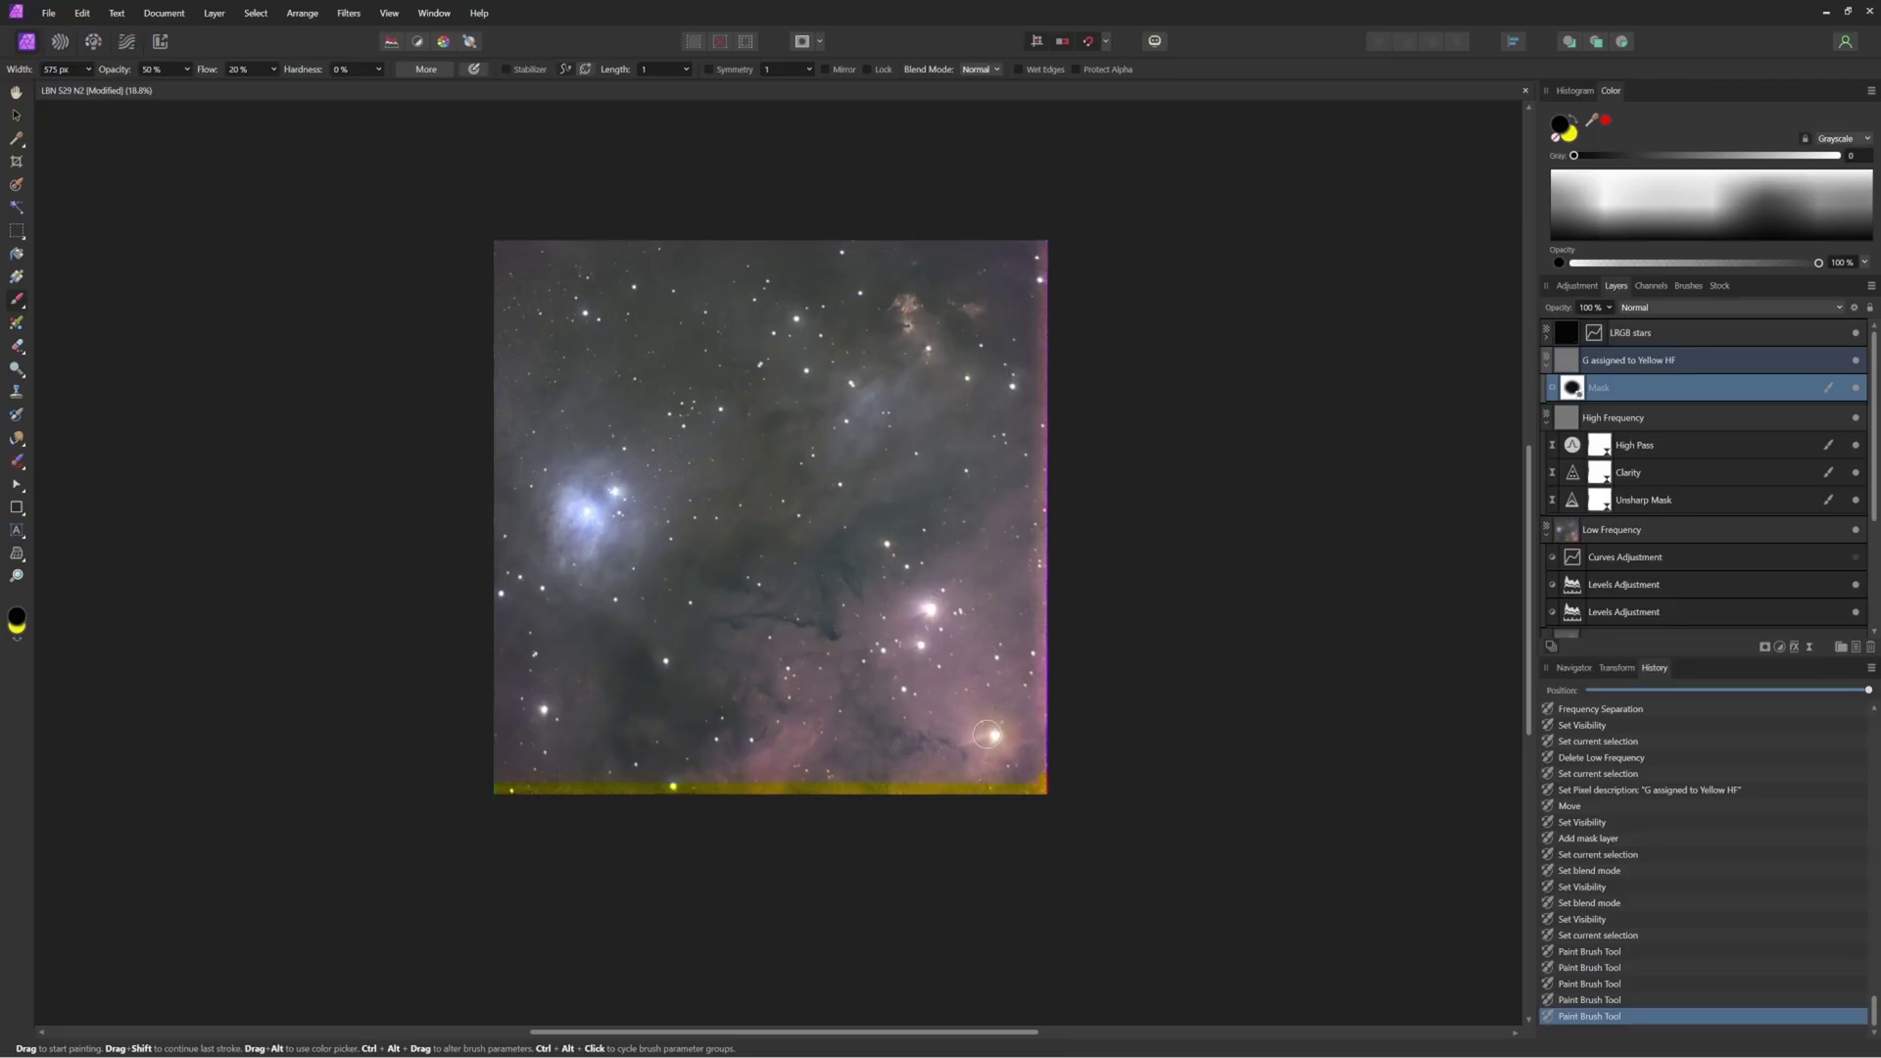
drag(1000, 727, 984, 725)
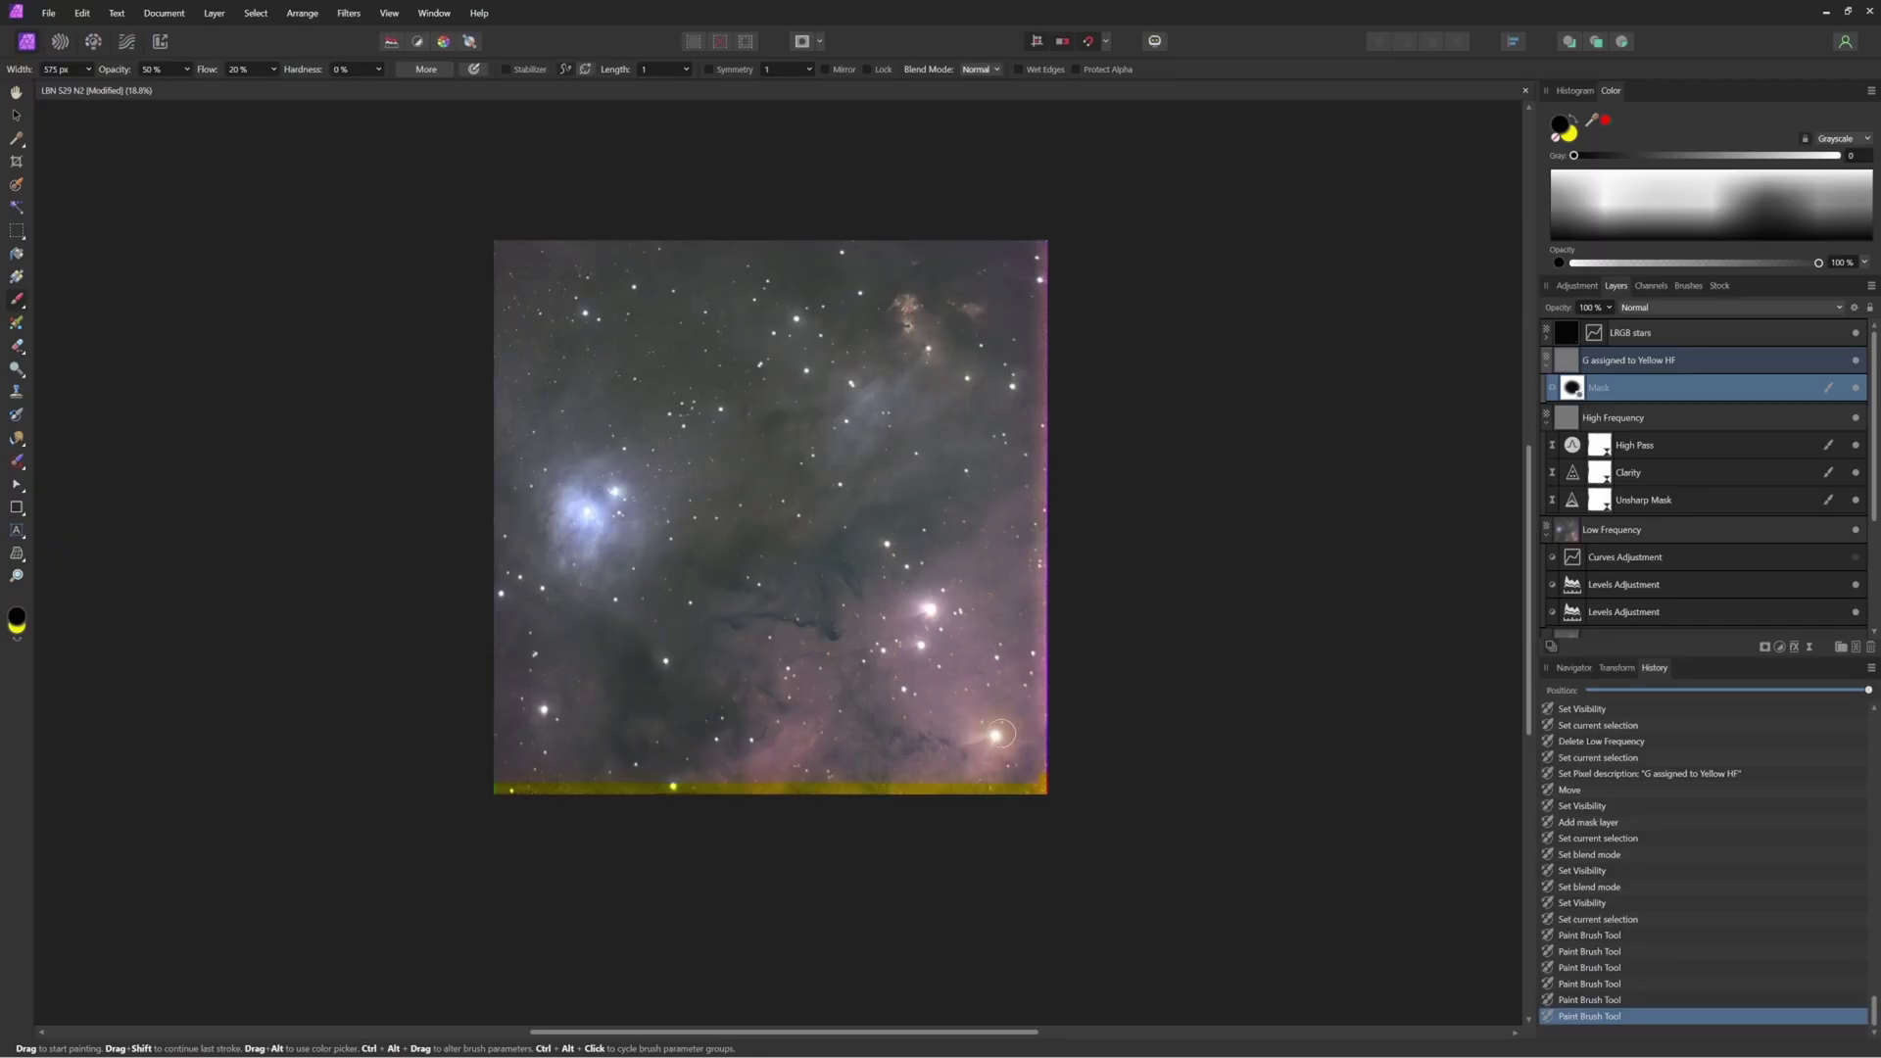
drag(987, 728, 991, 725)
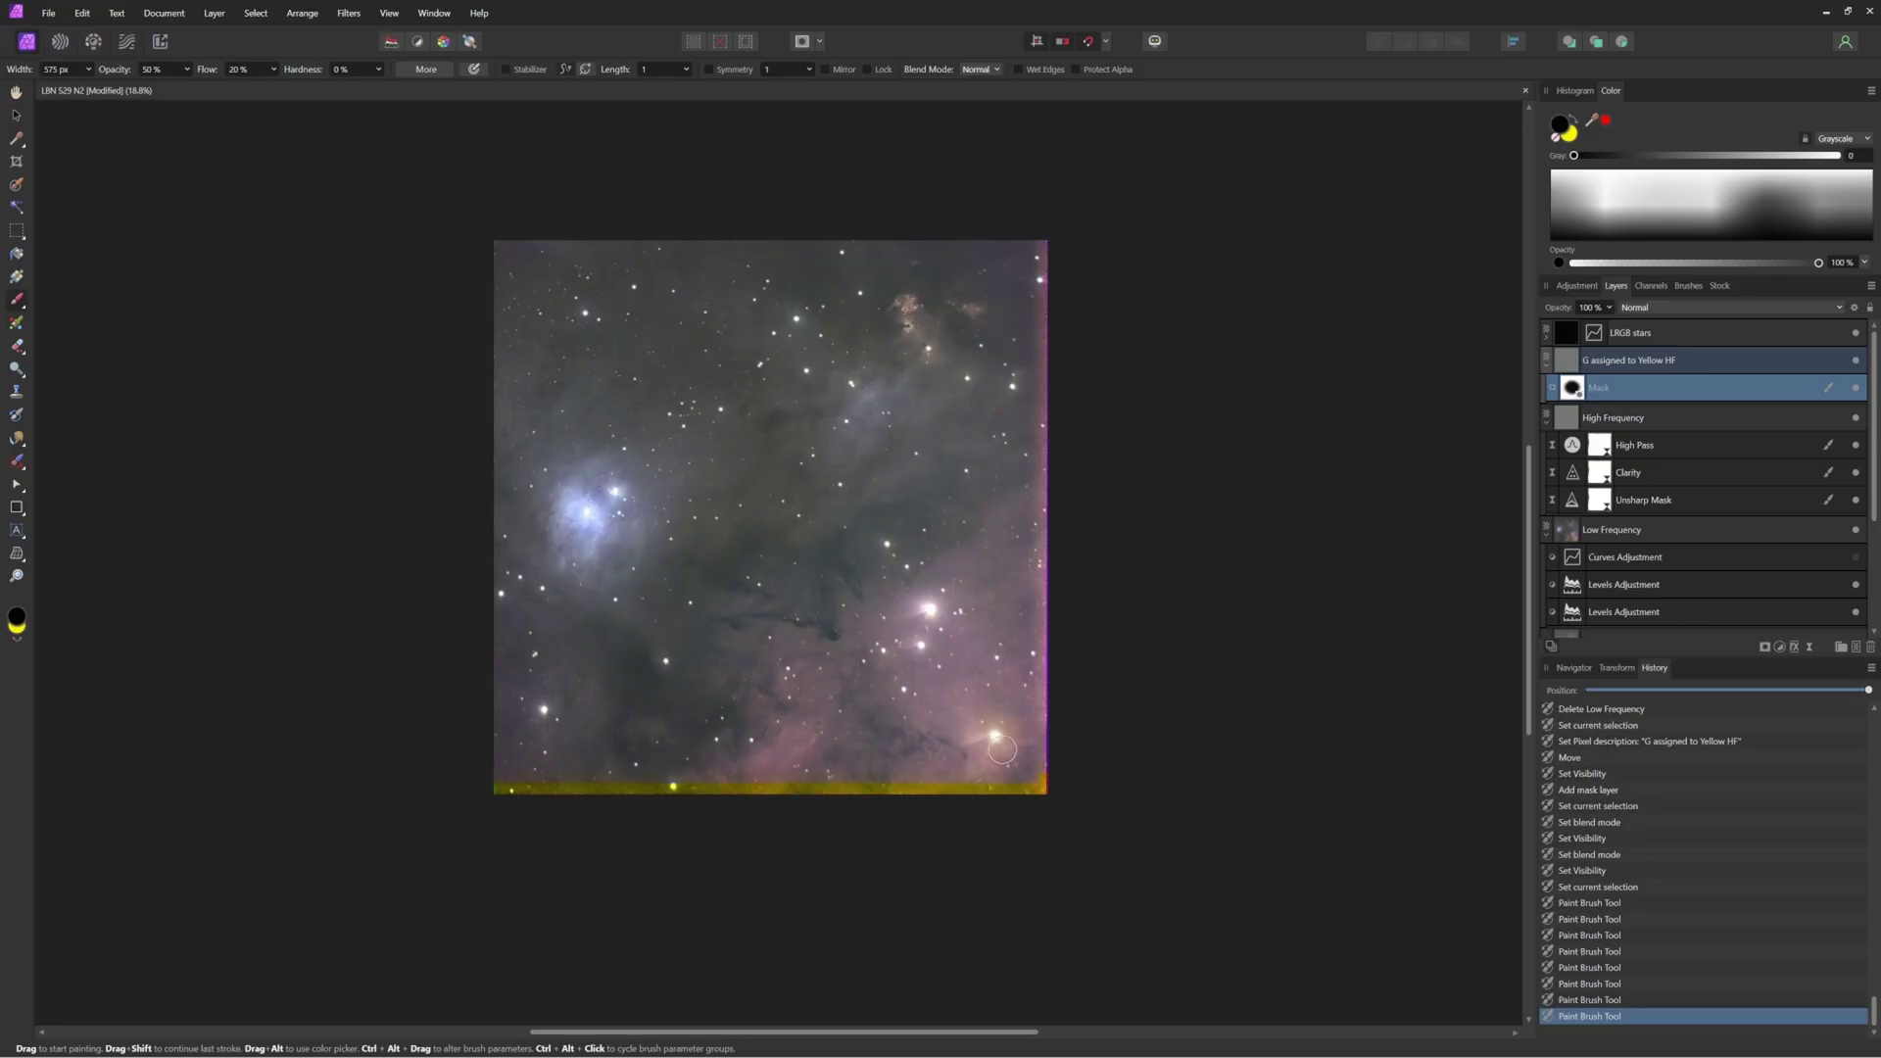
drag(988, 729, 1007, 735)
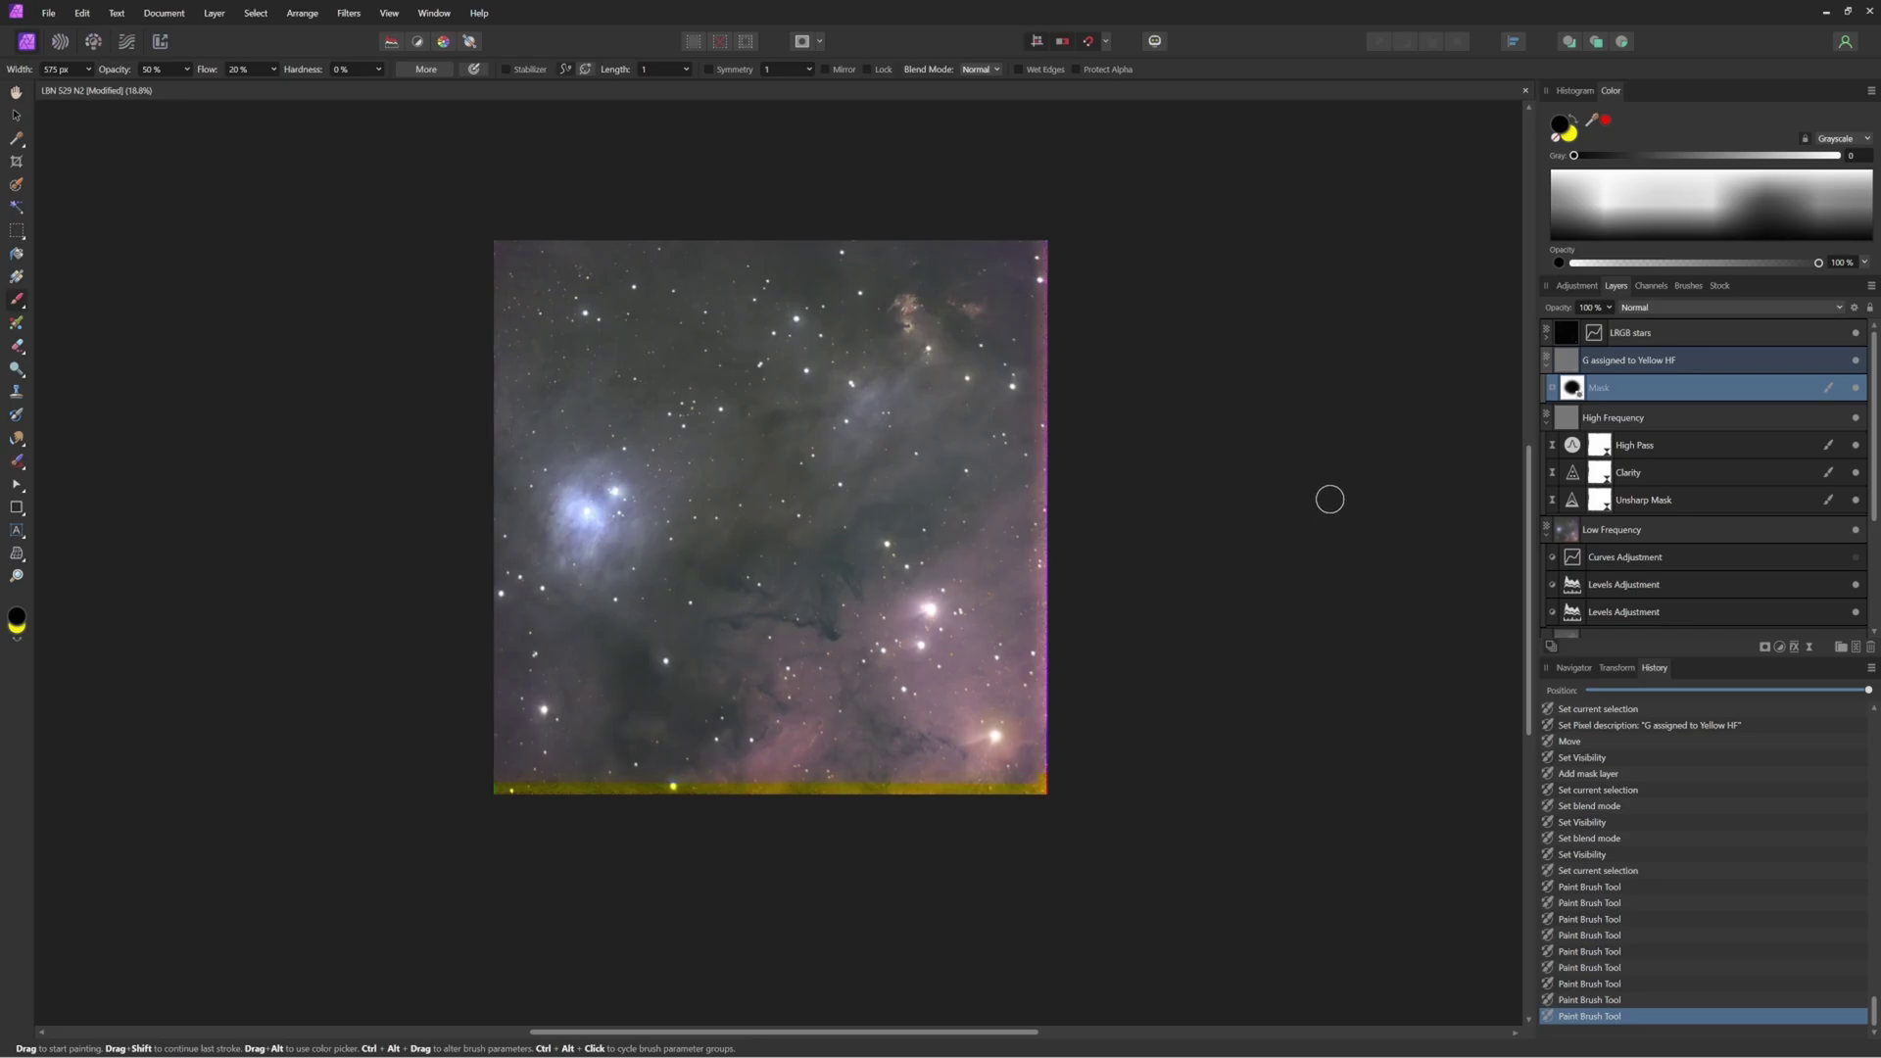
drag(1546, 370, 1550, 373)
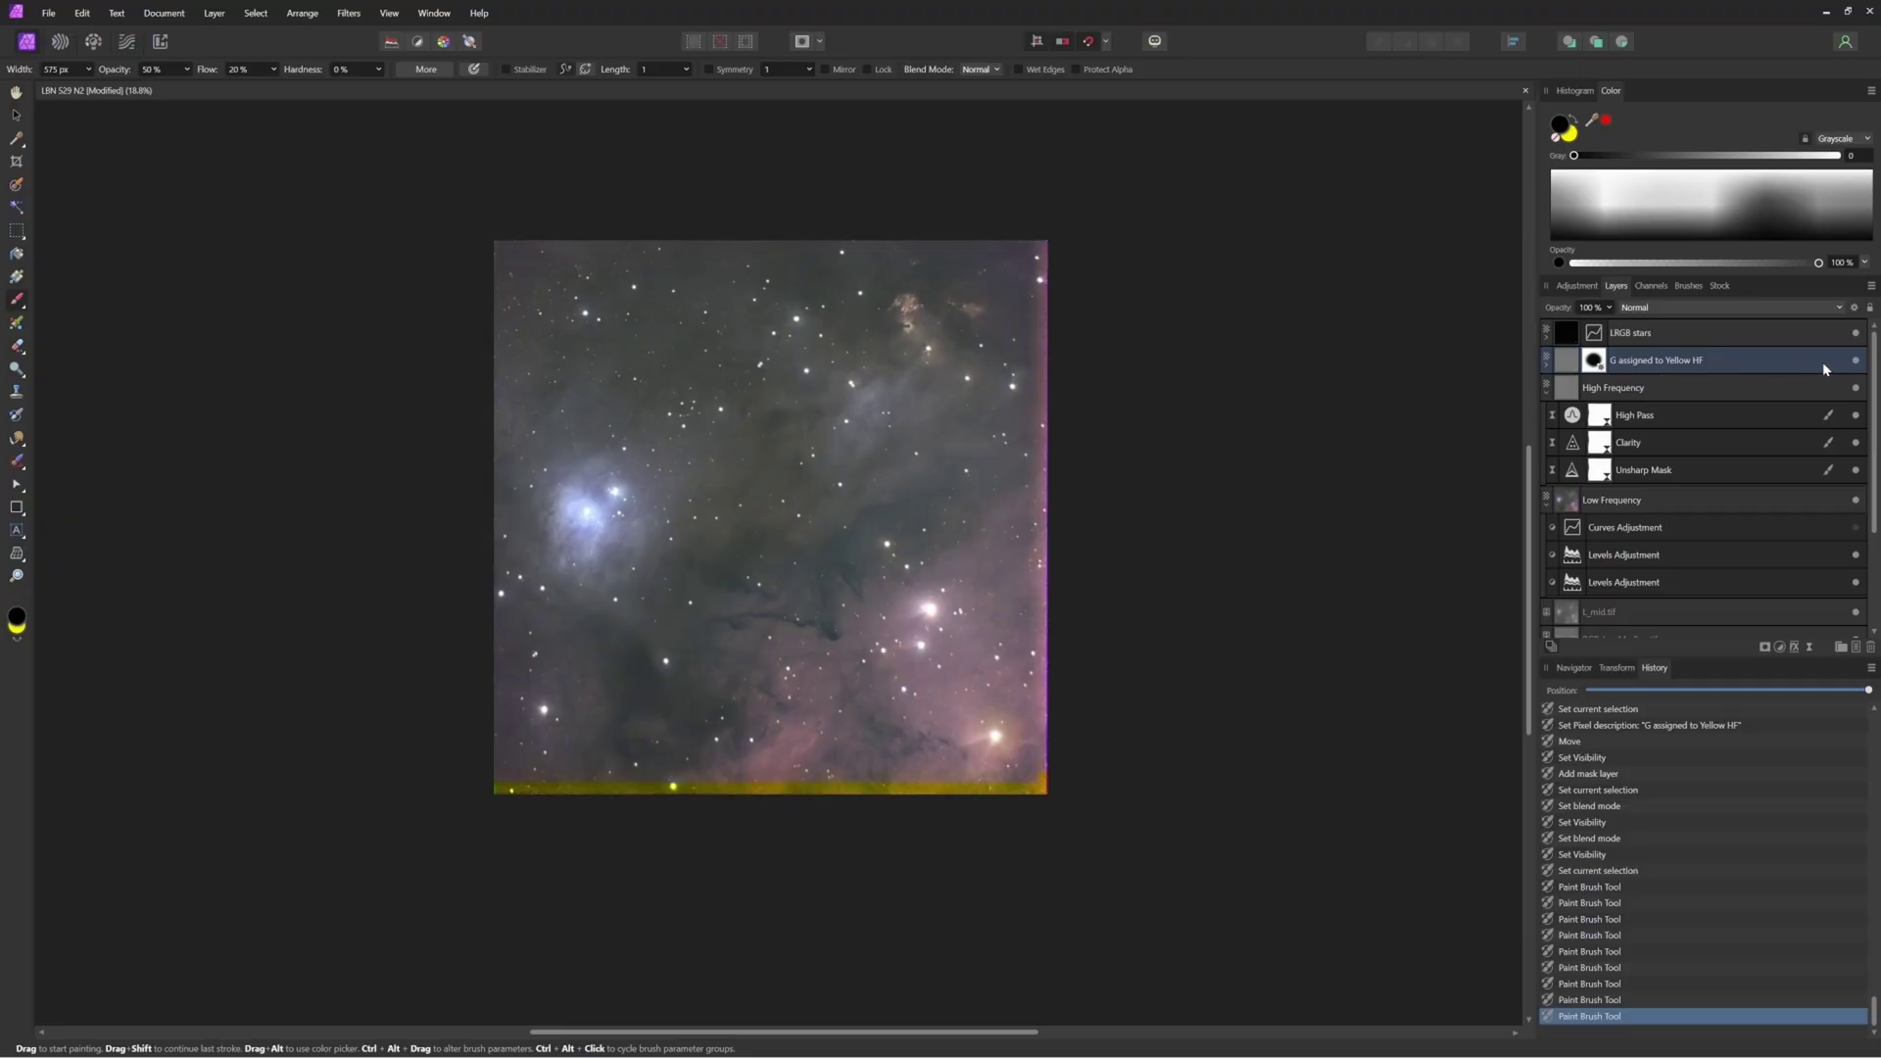
click(1857, 361)
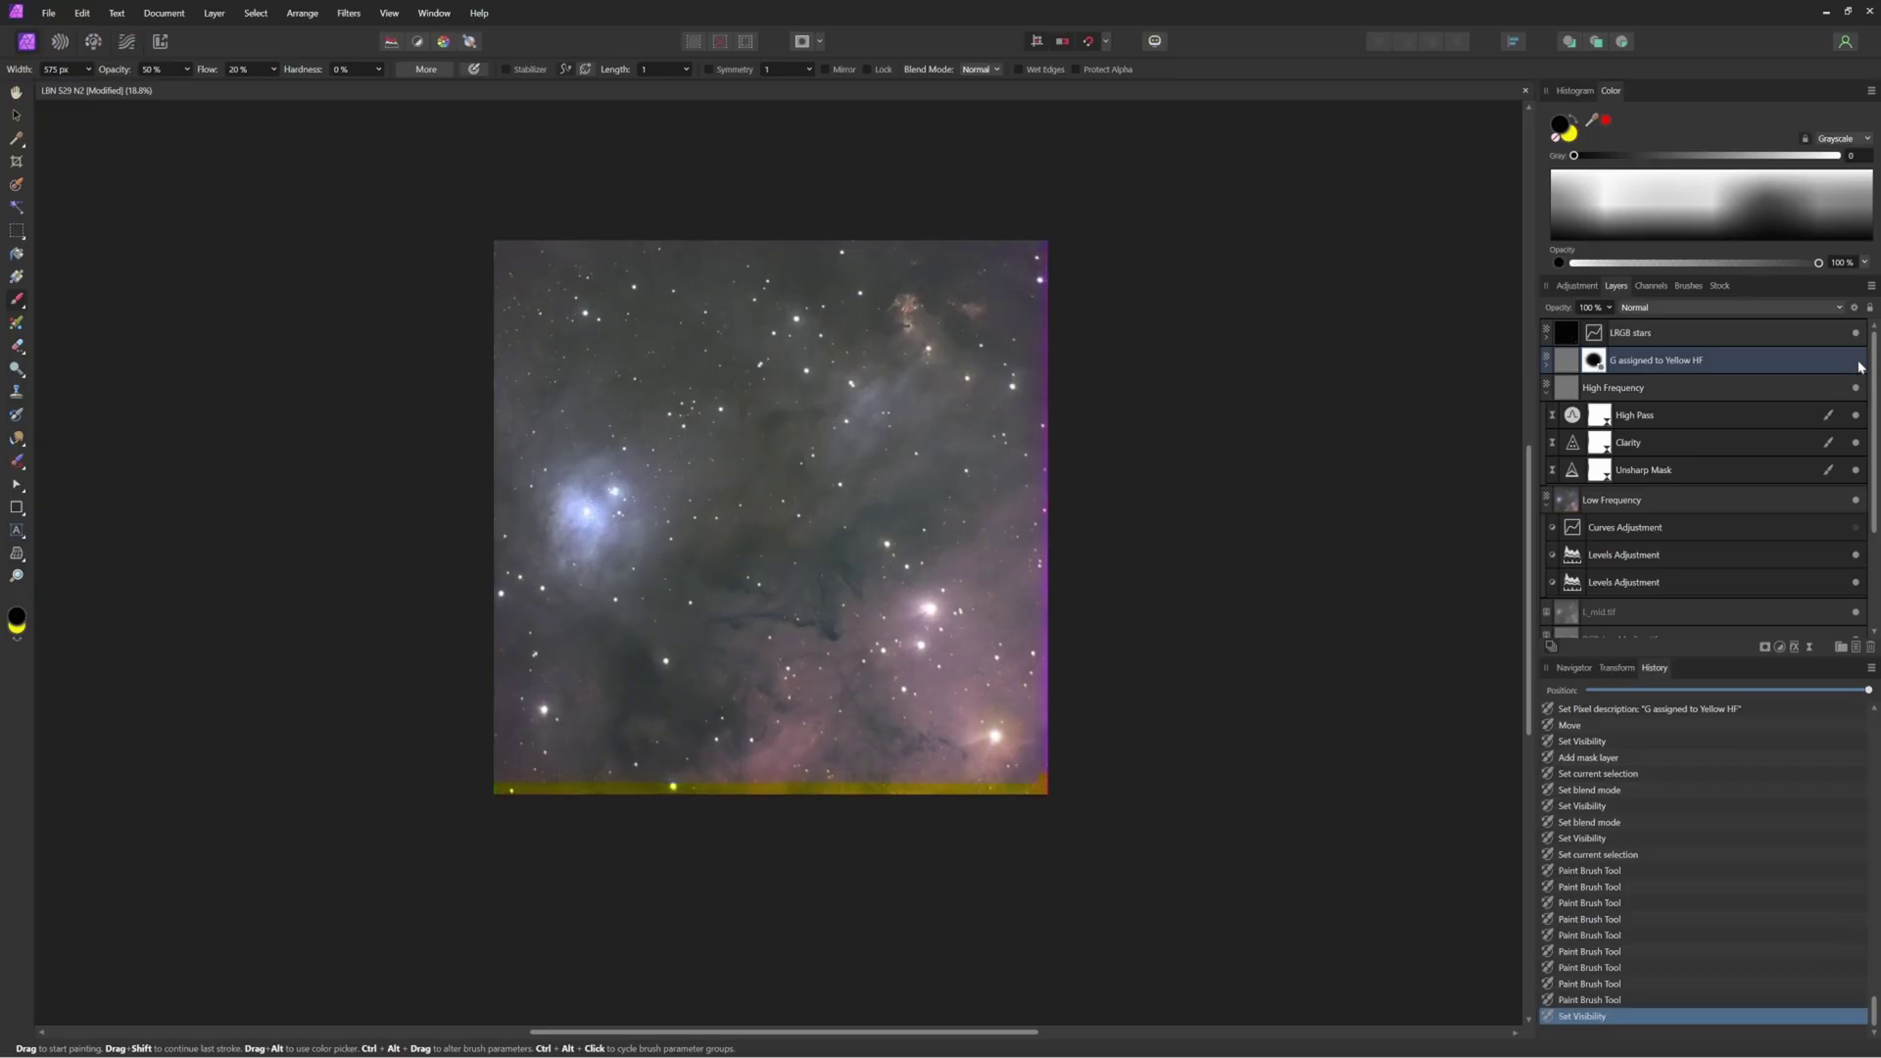
click(1858, 361)
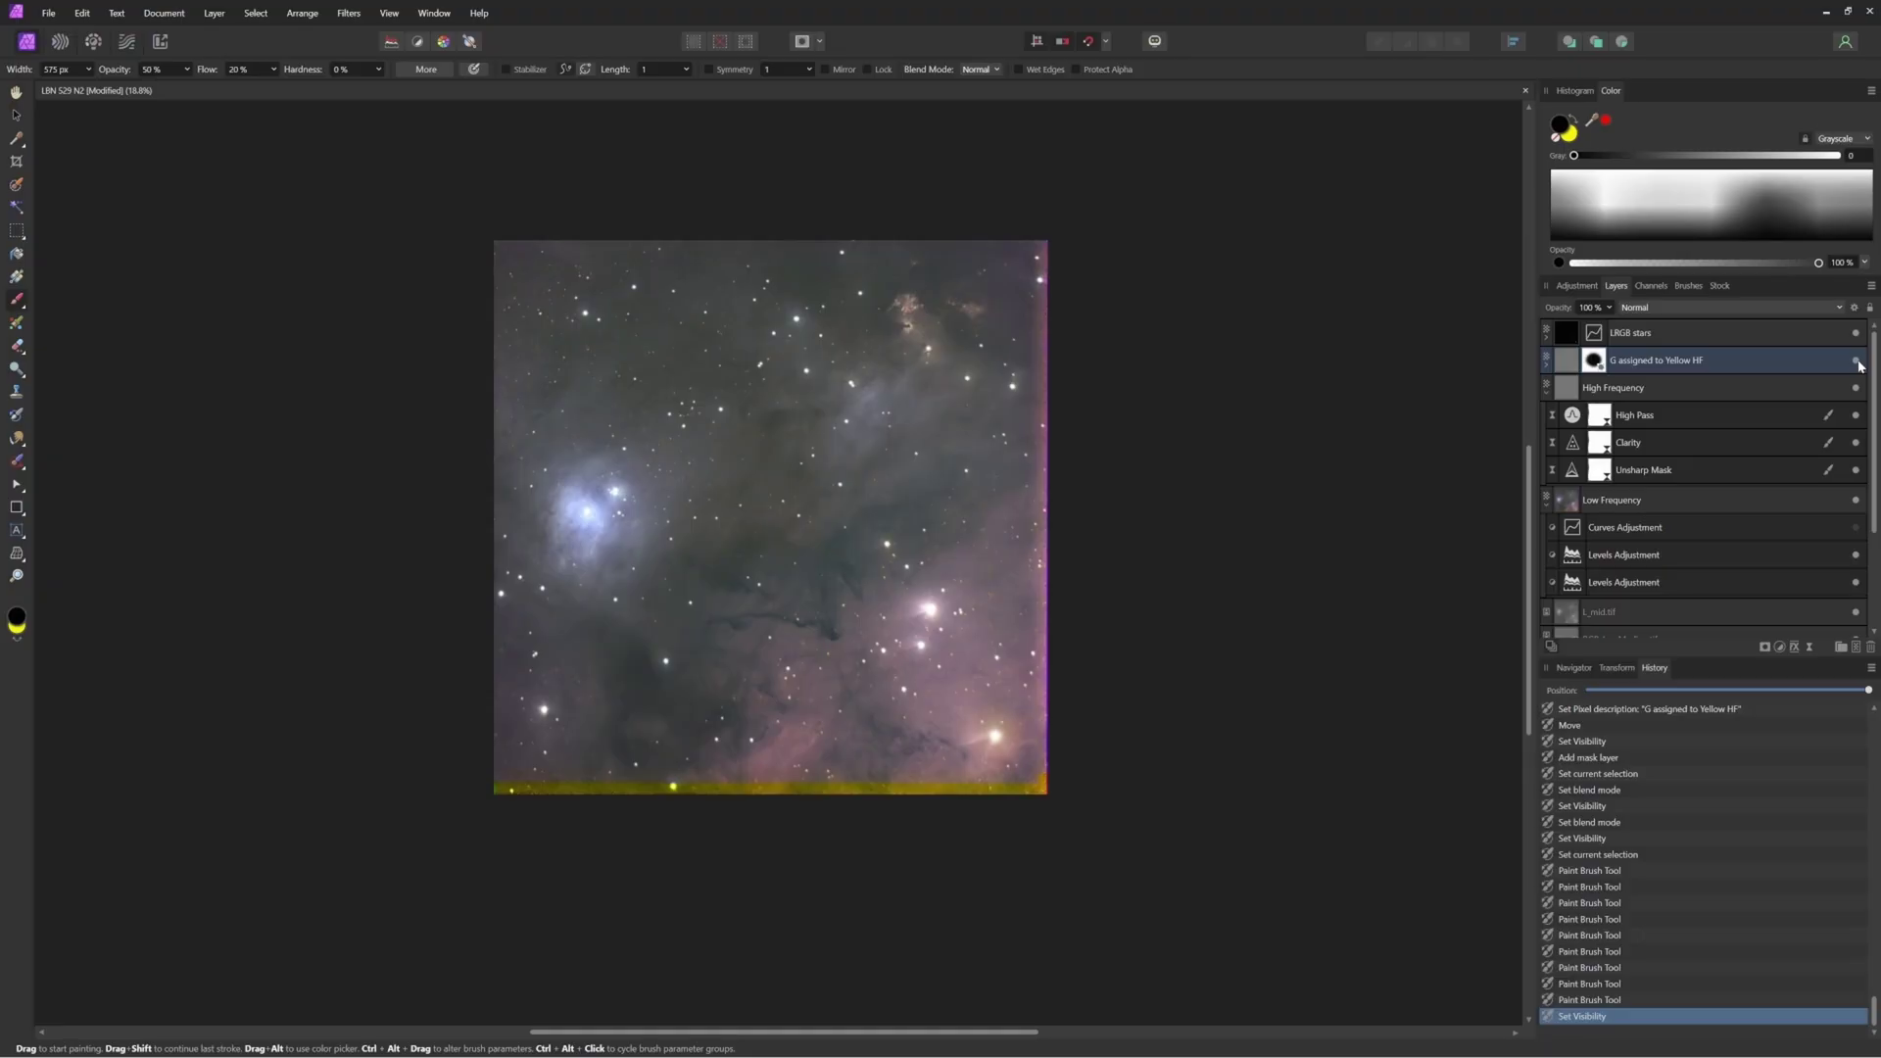
click(1858, 362)
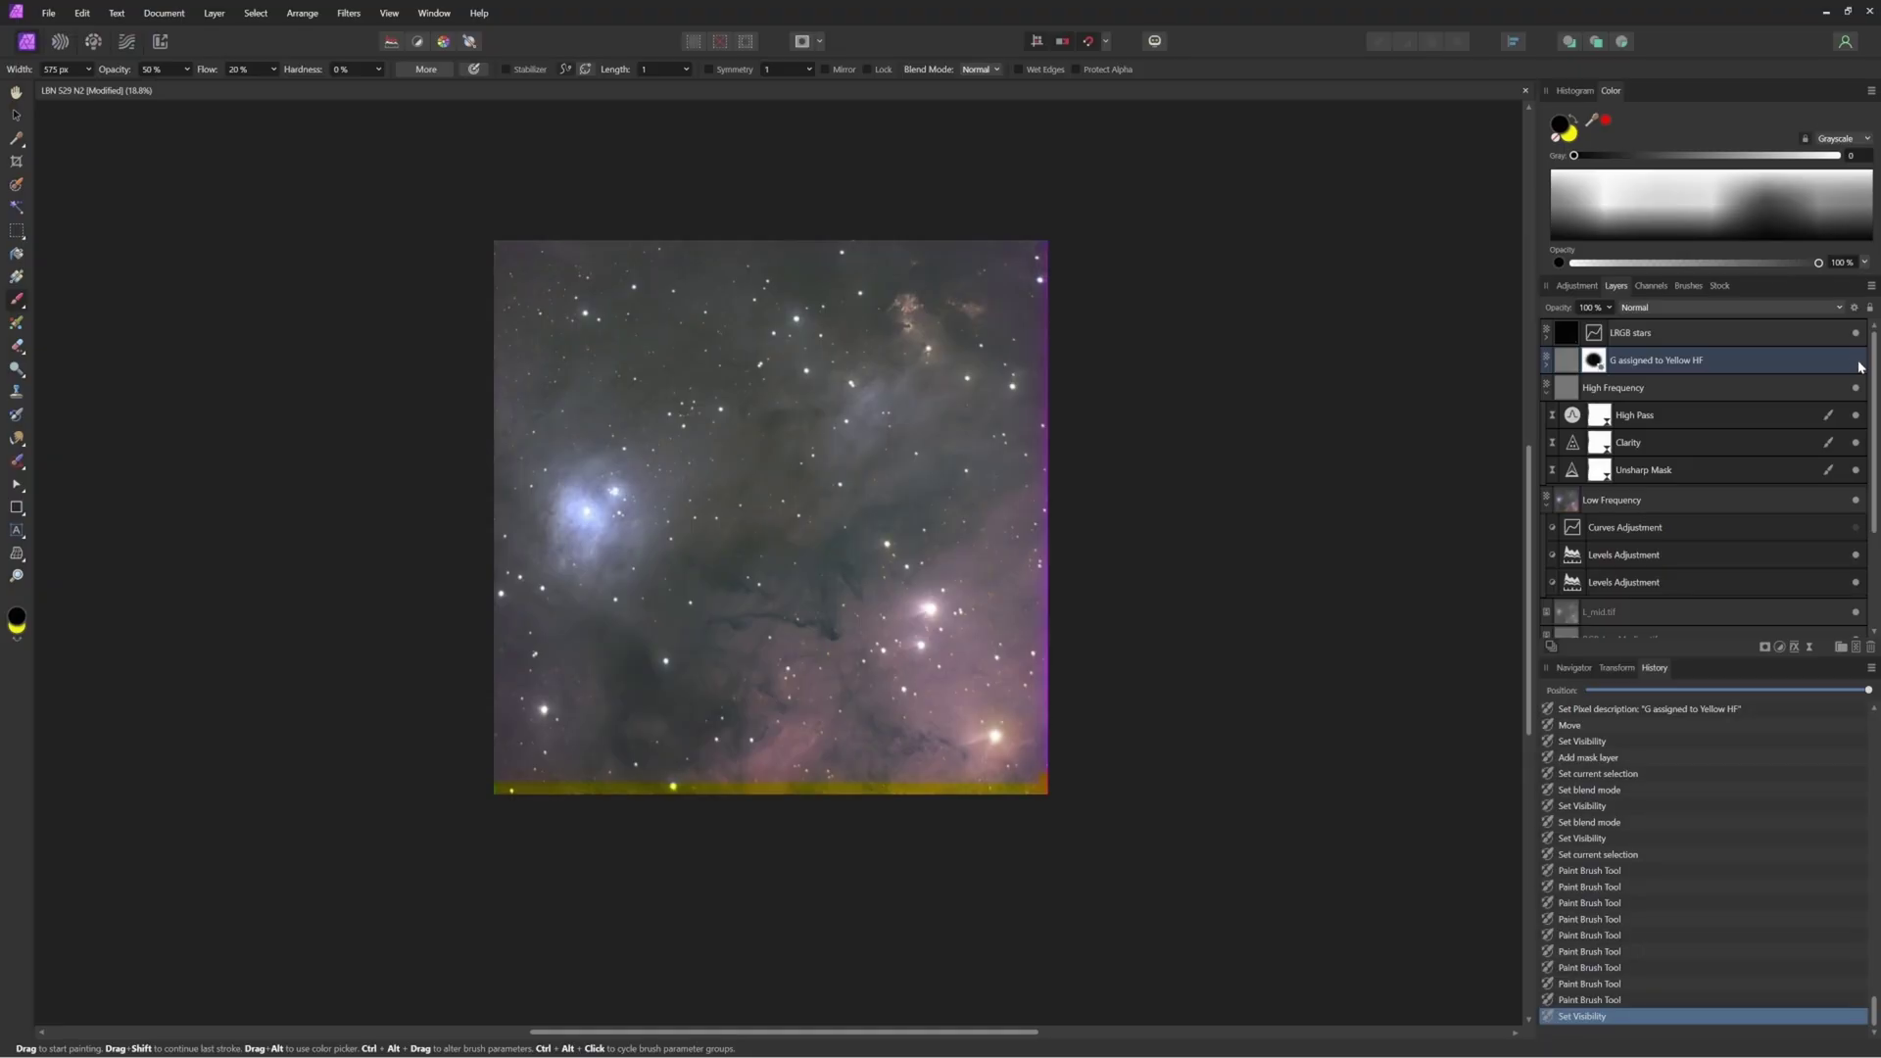
click(1858, 361)
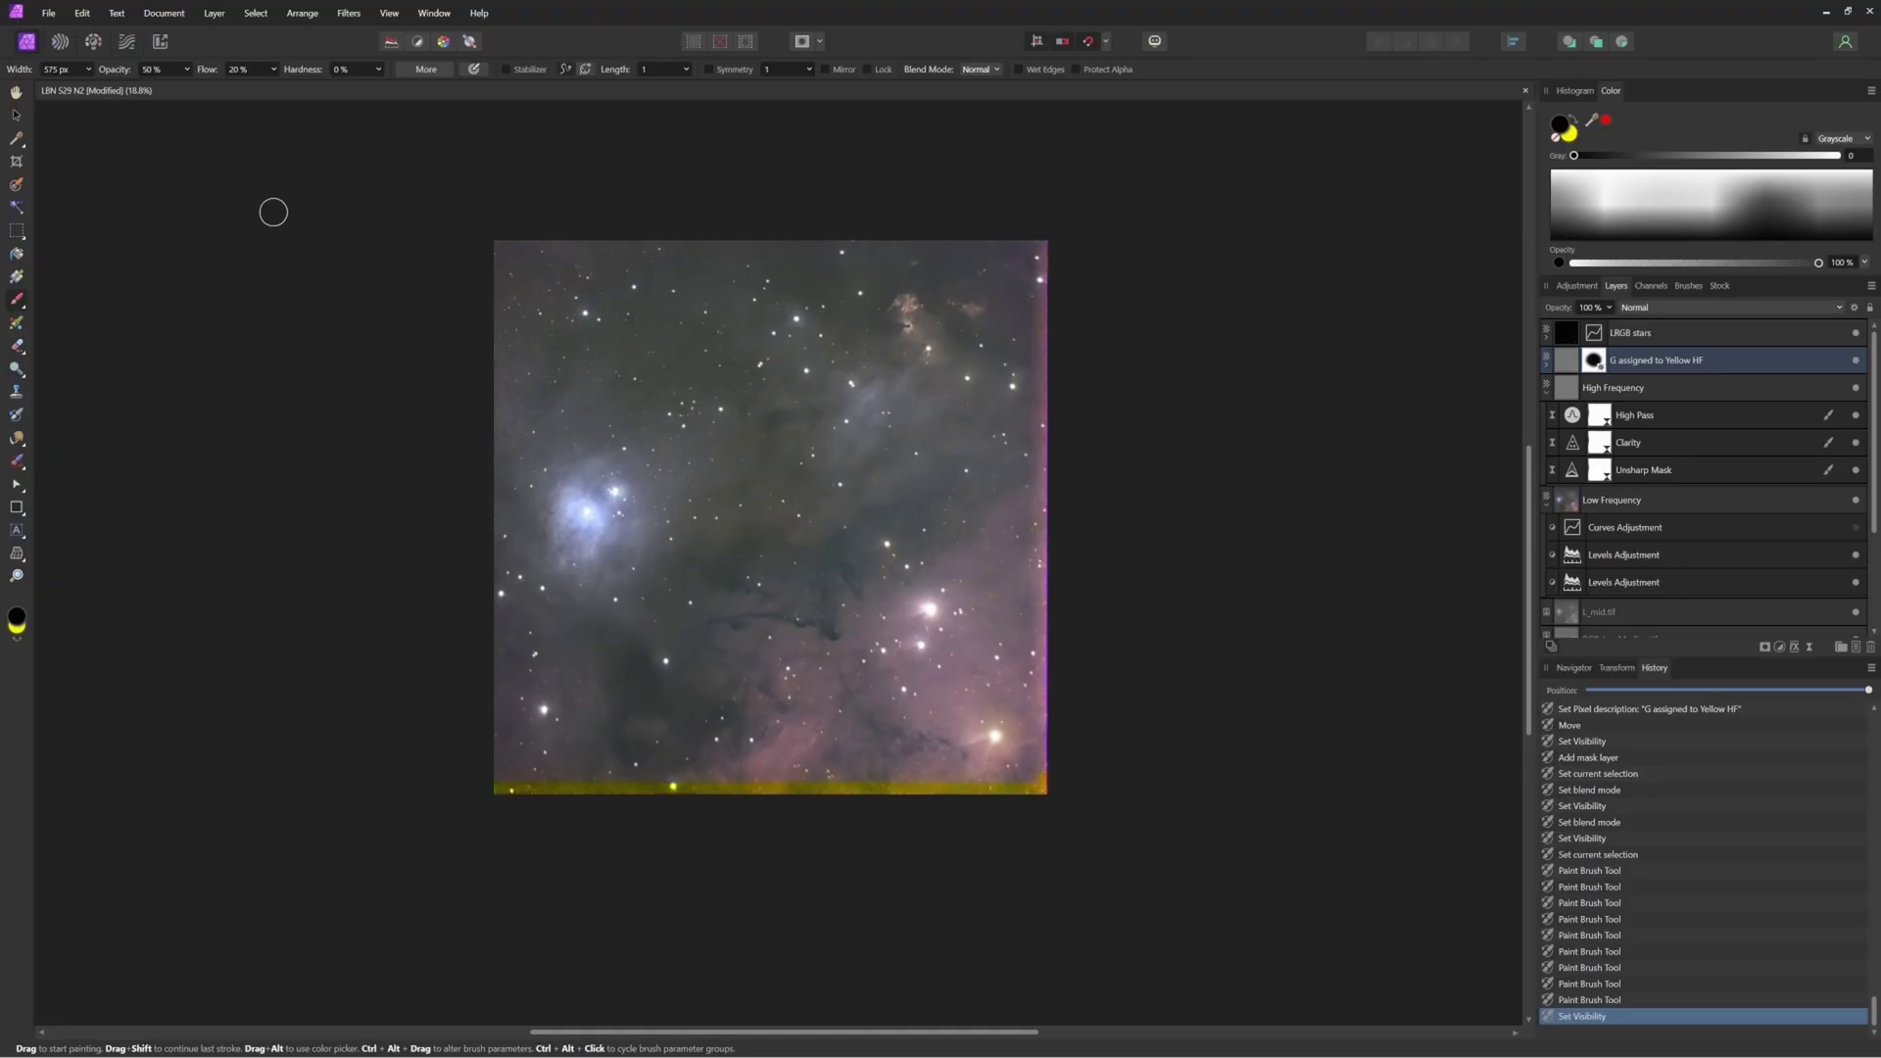
click(16, 116)
click(1426, 541)
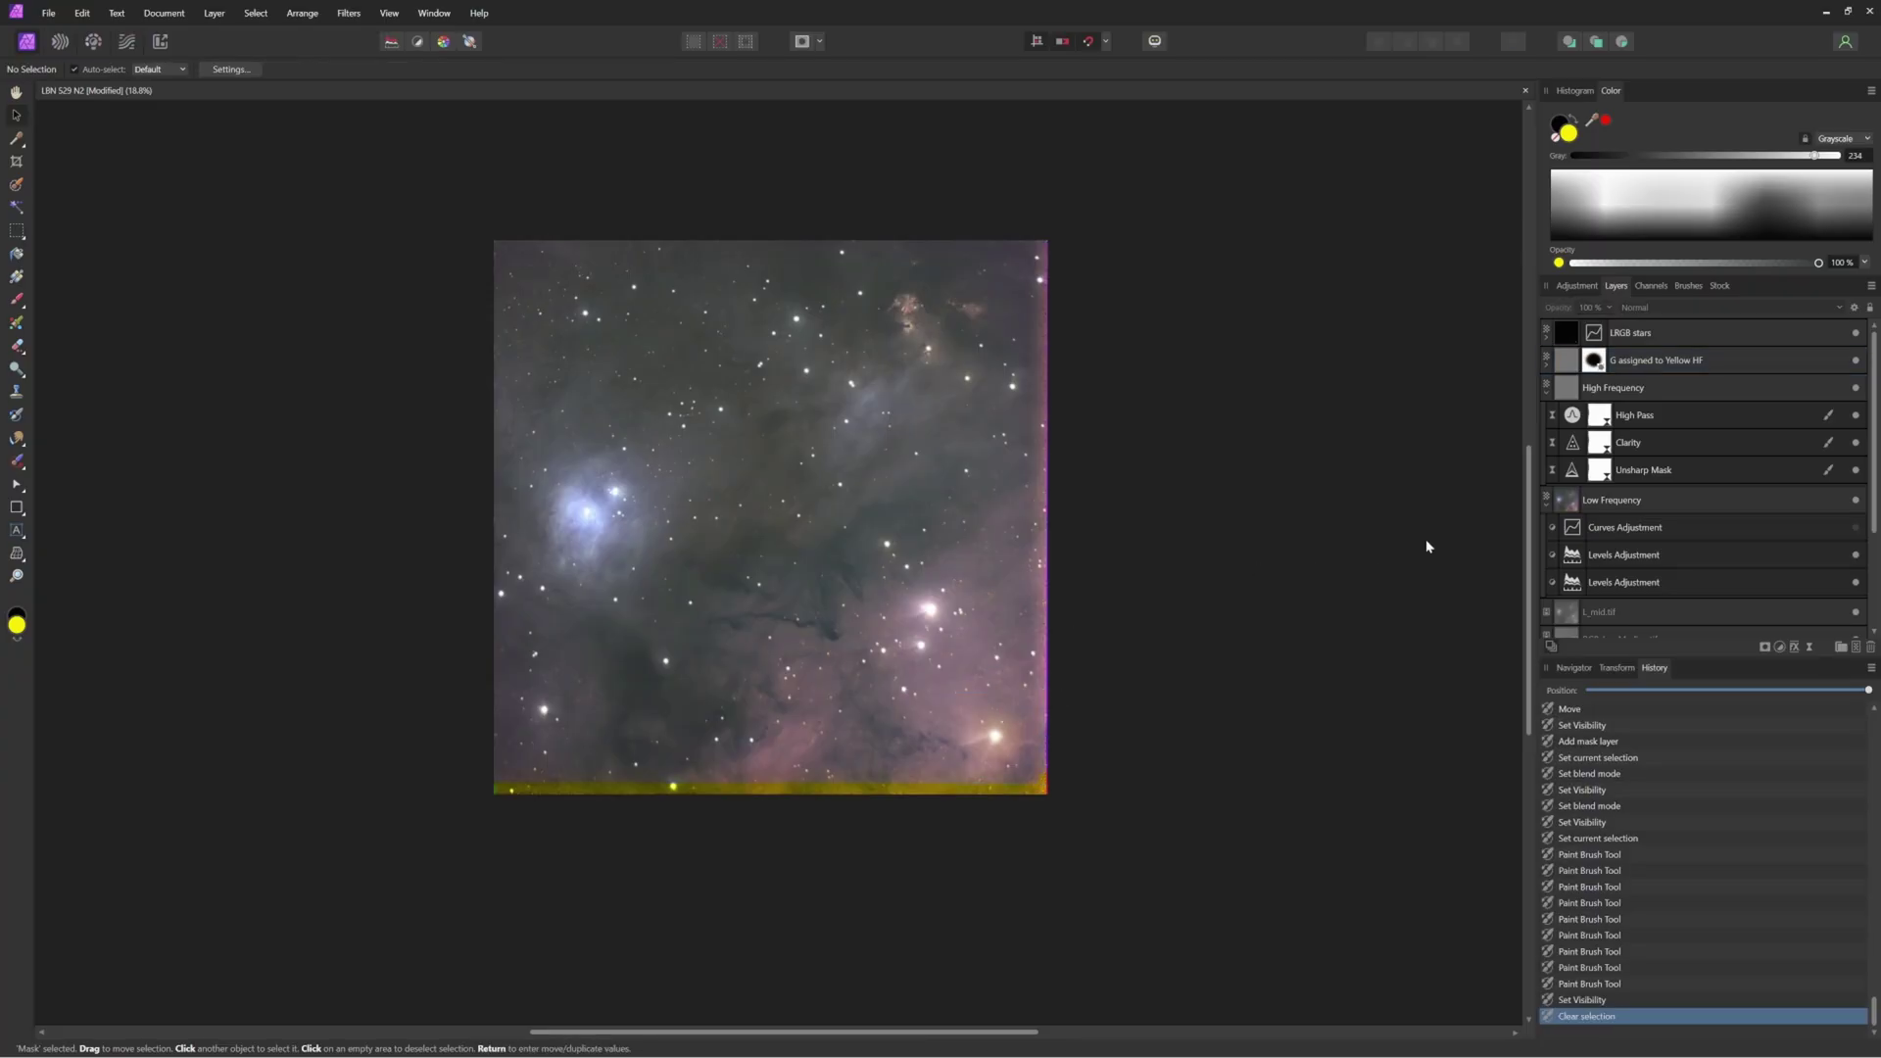